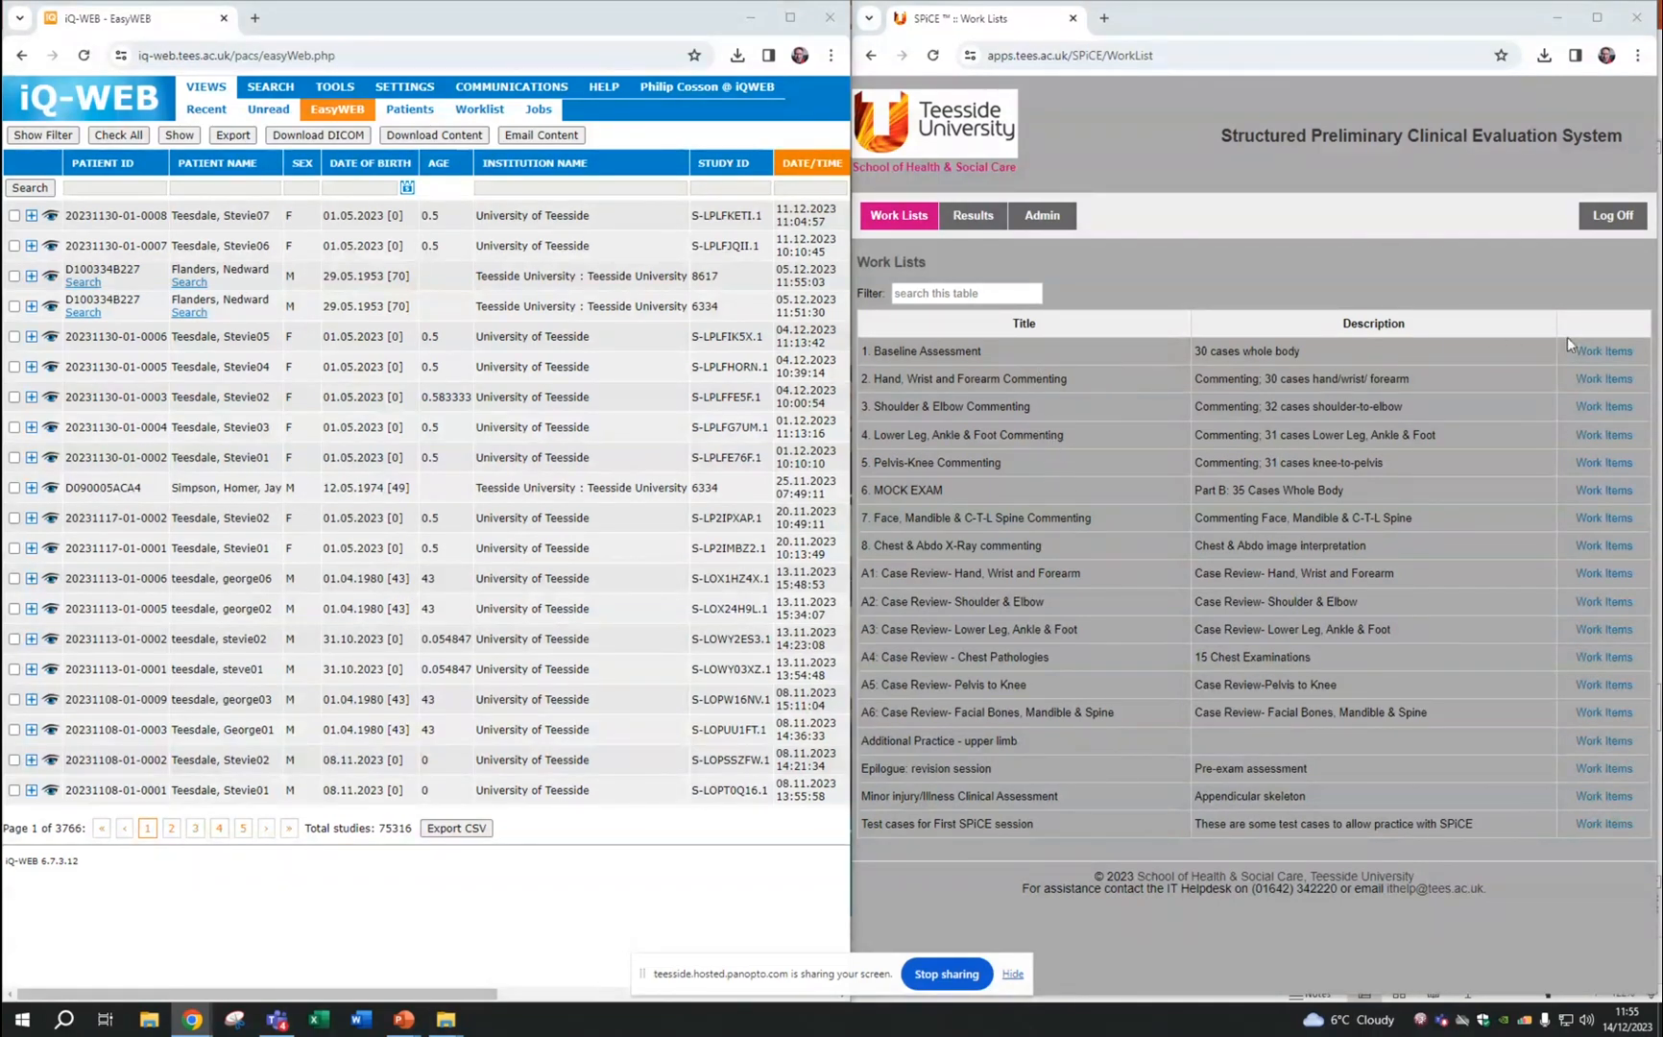
# Open the work items of the 1. Baseline Assessment work list and copy the PELVIS XR case's accession number.
pyautogui.click(1588, 351)
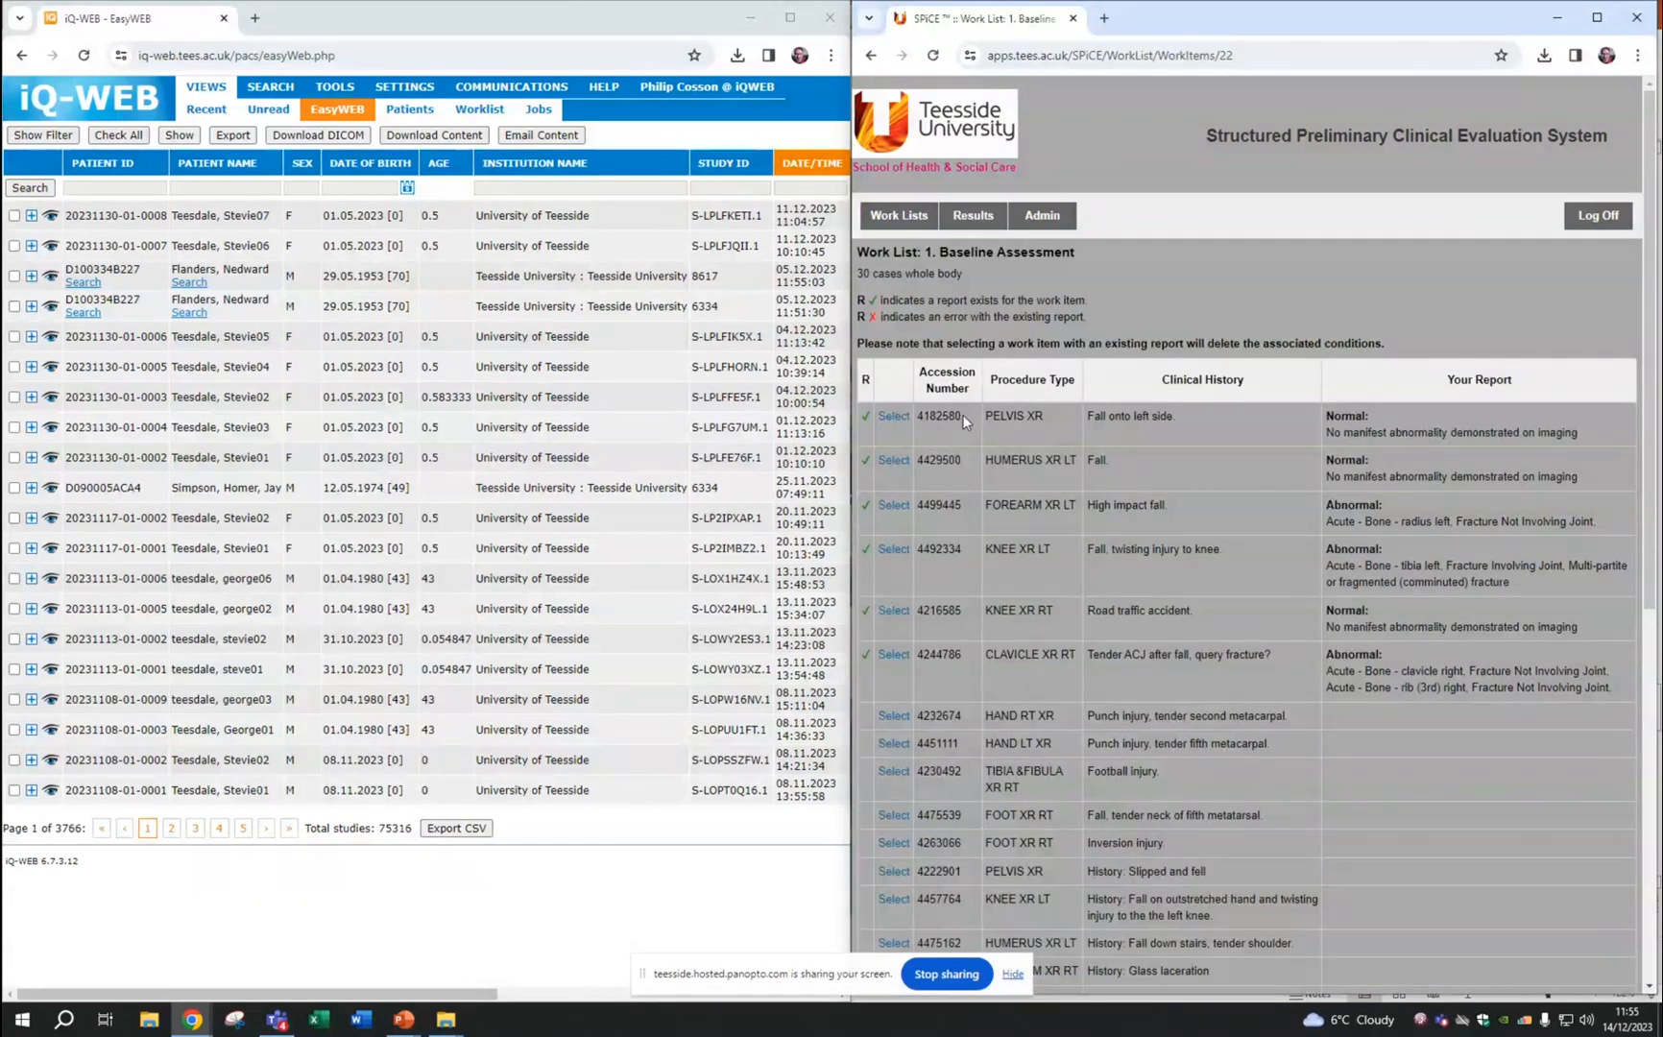
pyautogui.moveTo(942, 417); pyautogui.dragTo(919, 419)
pyautogui.rightClick(928, 421)
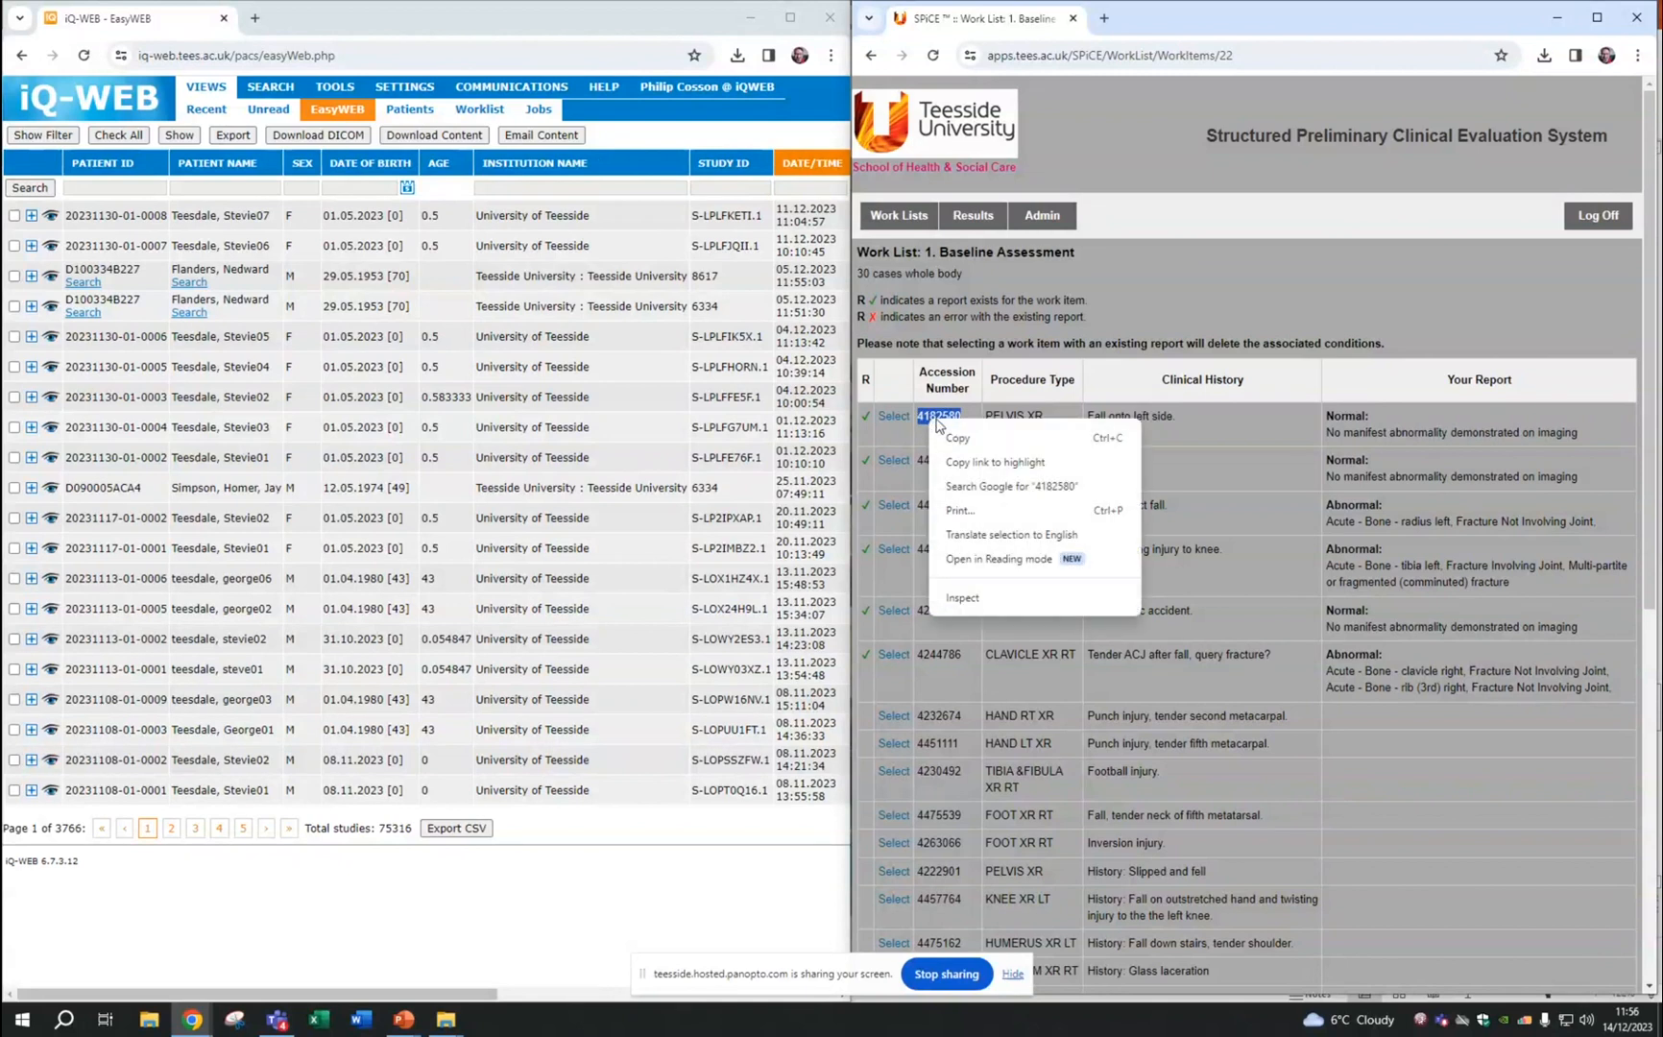
pyautogui.click(947, 429)
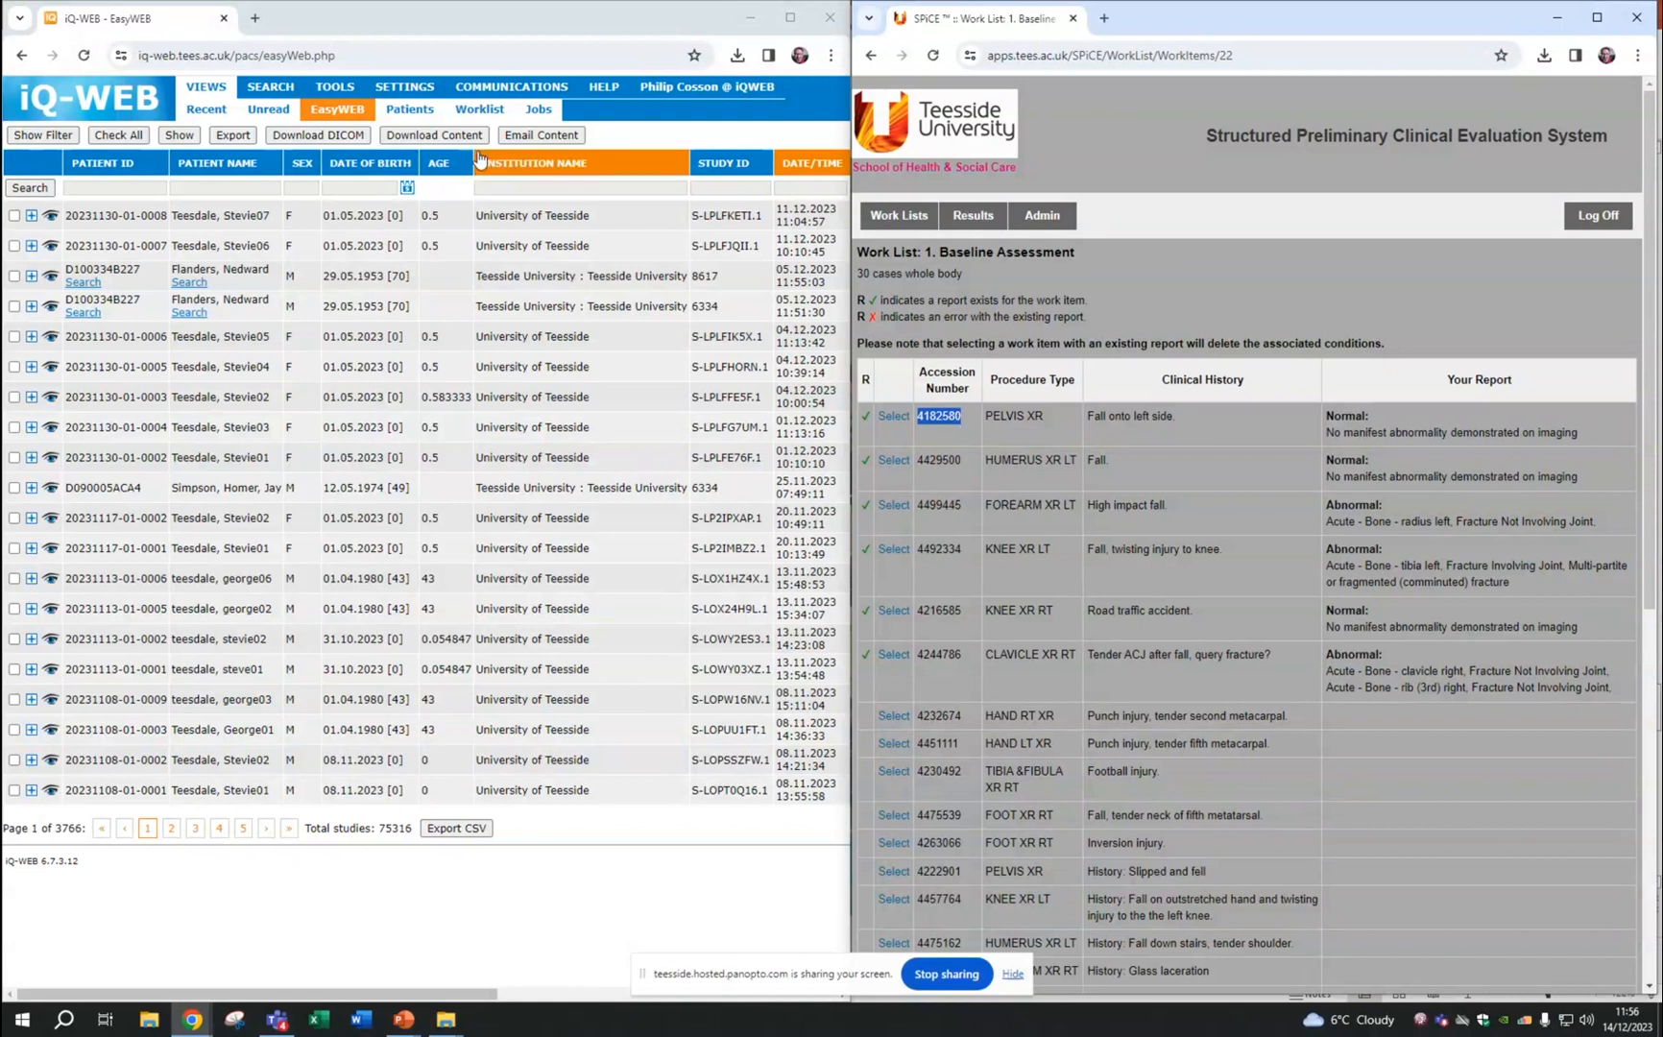
# Search the iQ-WEB study list by the copied accession number and open the pelvis study in the viewer.
pyautogui.click(718, 188)
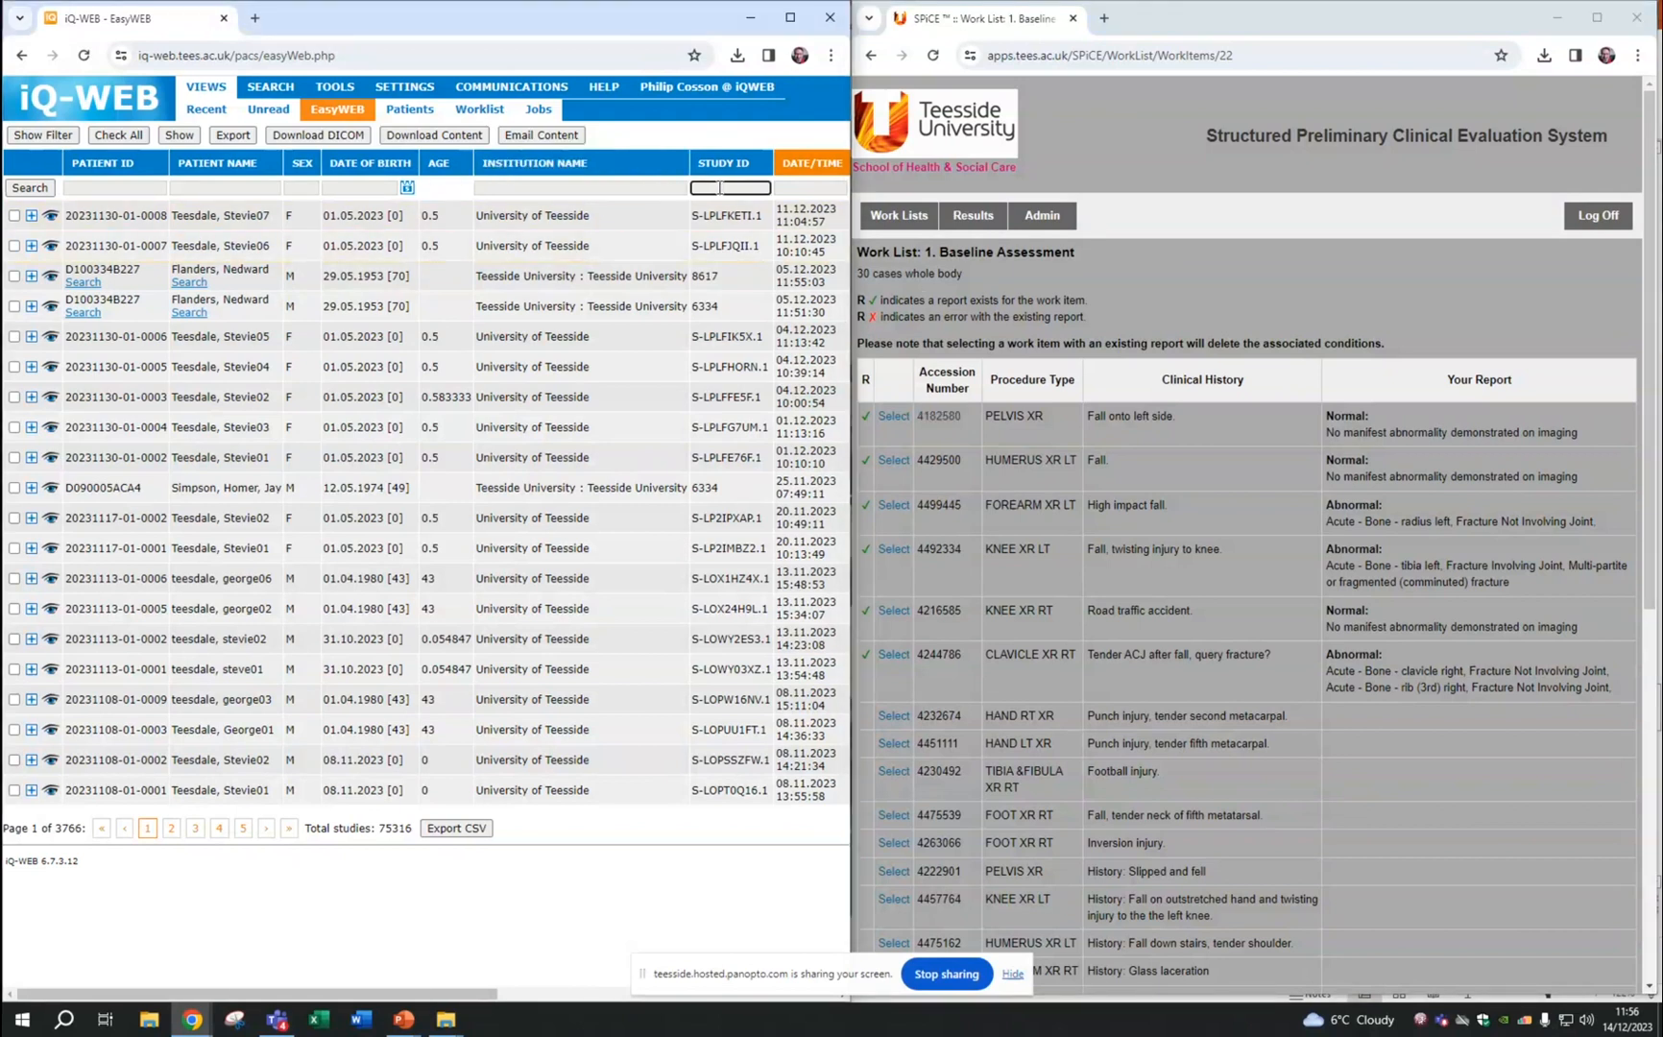
pyautogui.click(822, 190)
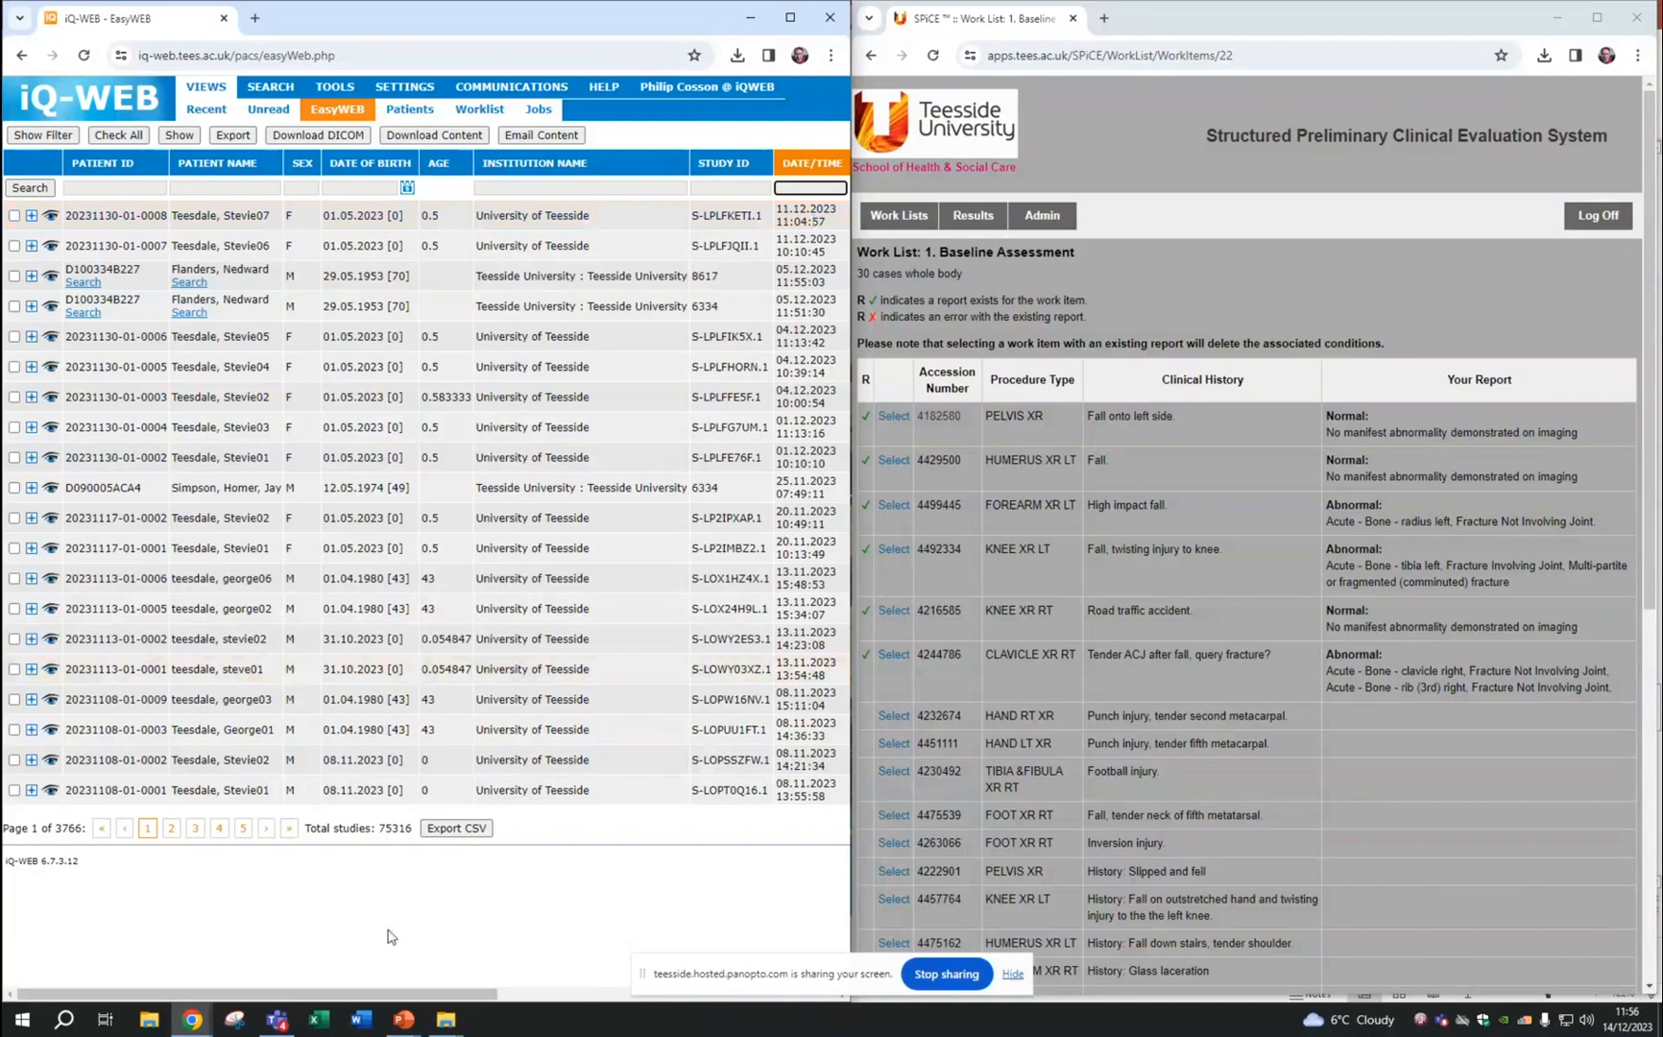
pyautogui.moveTo(415, 989); pyautogui.dragTo(662, 1003)
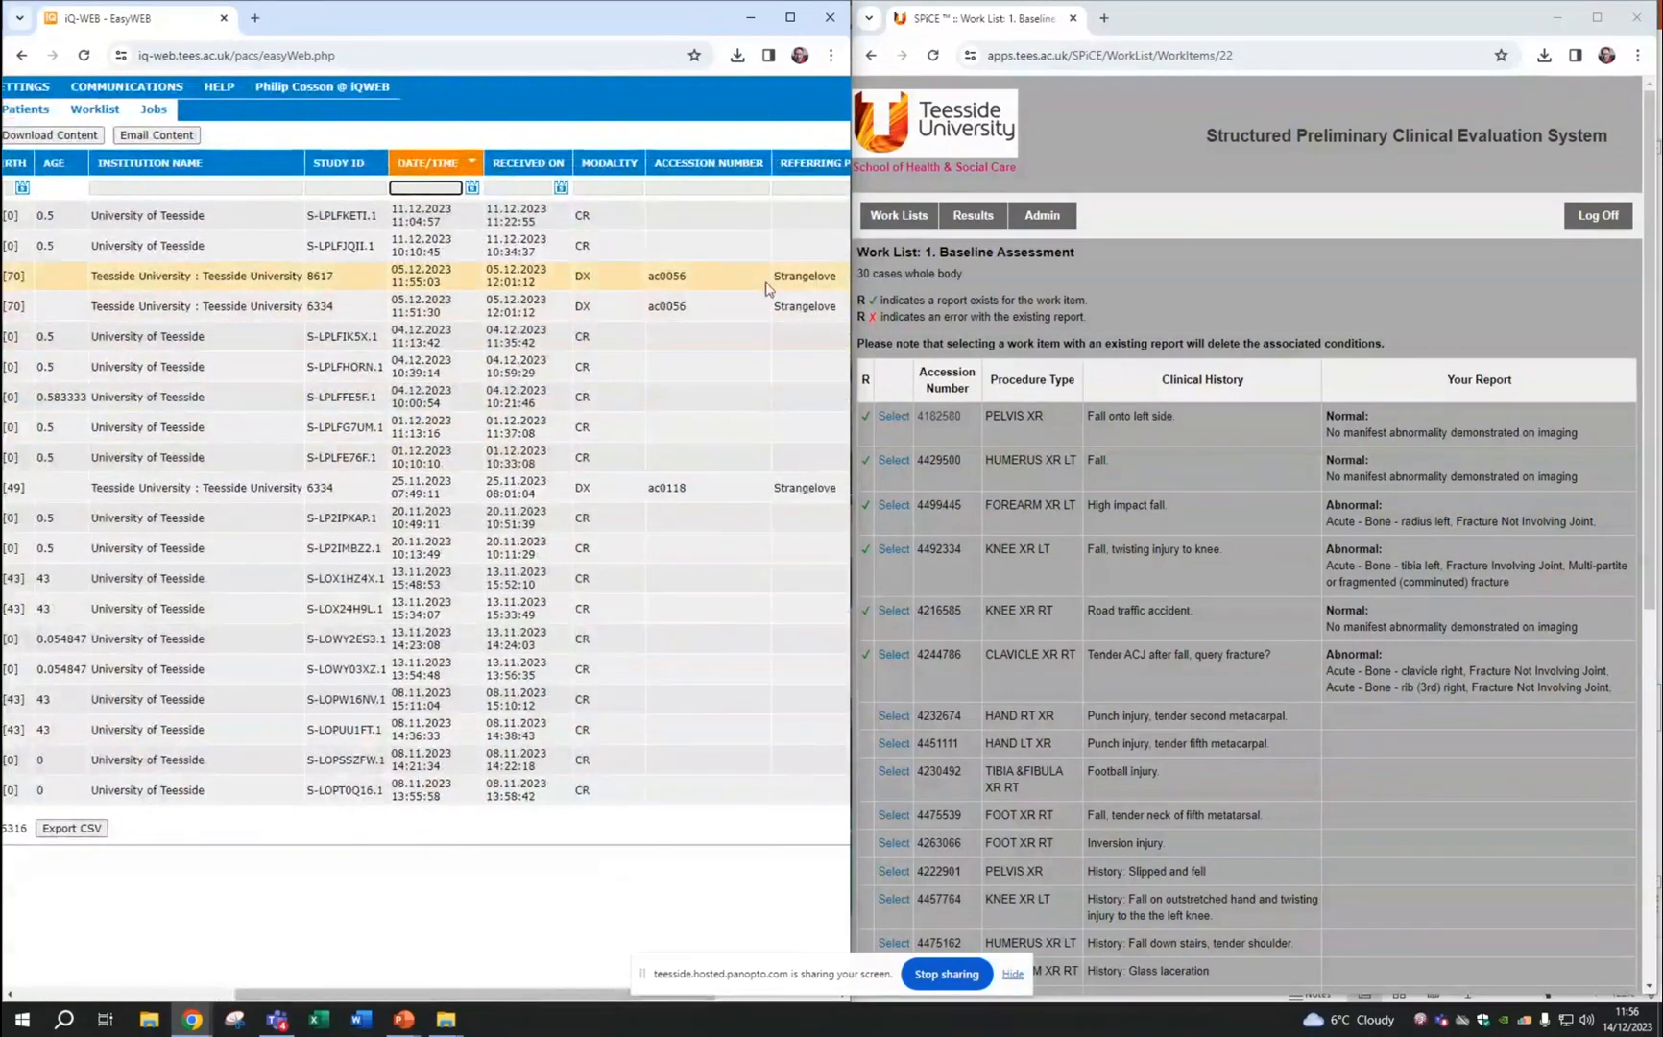
pyautogui.click(699, 189)
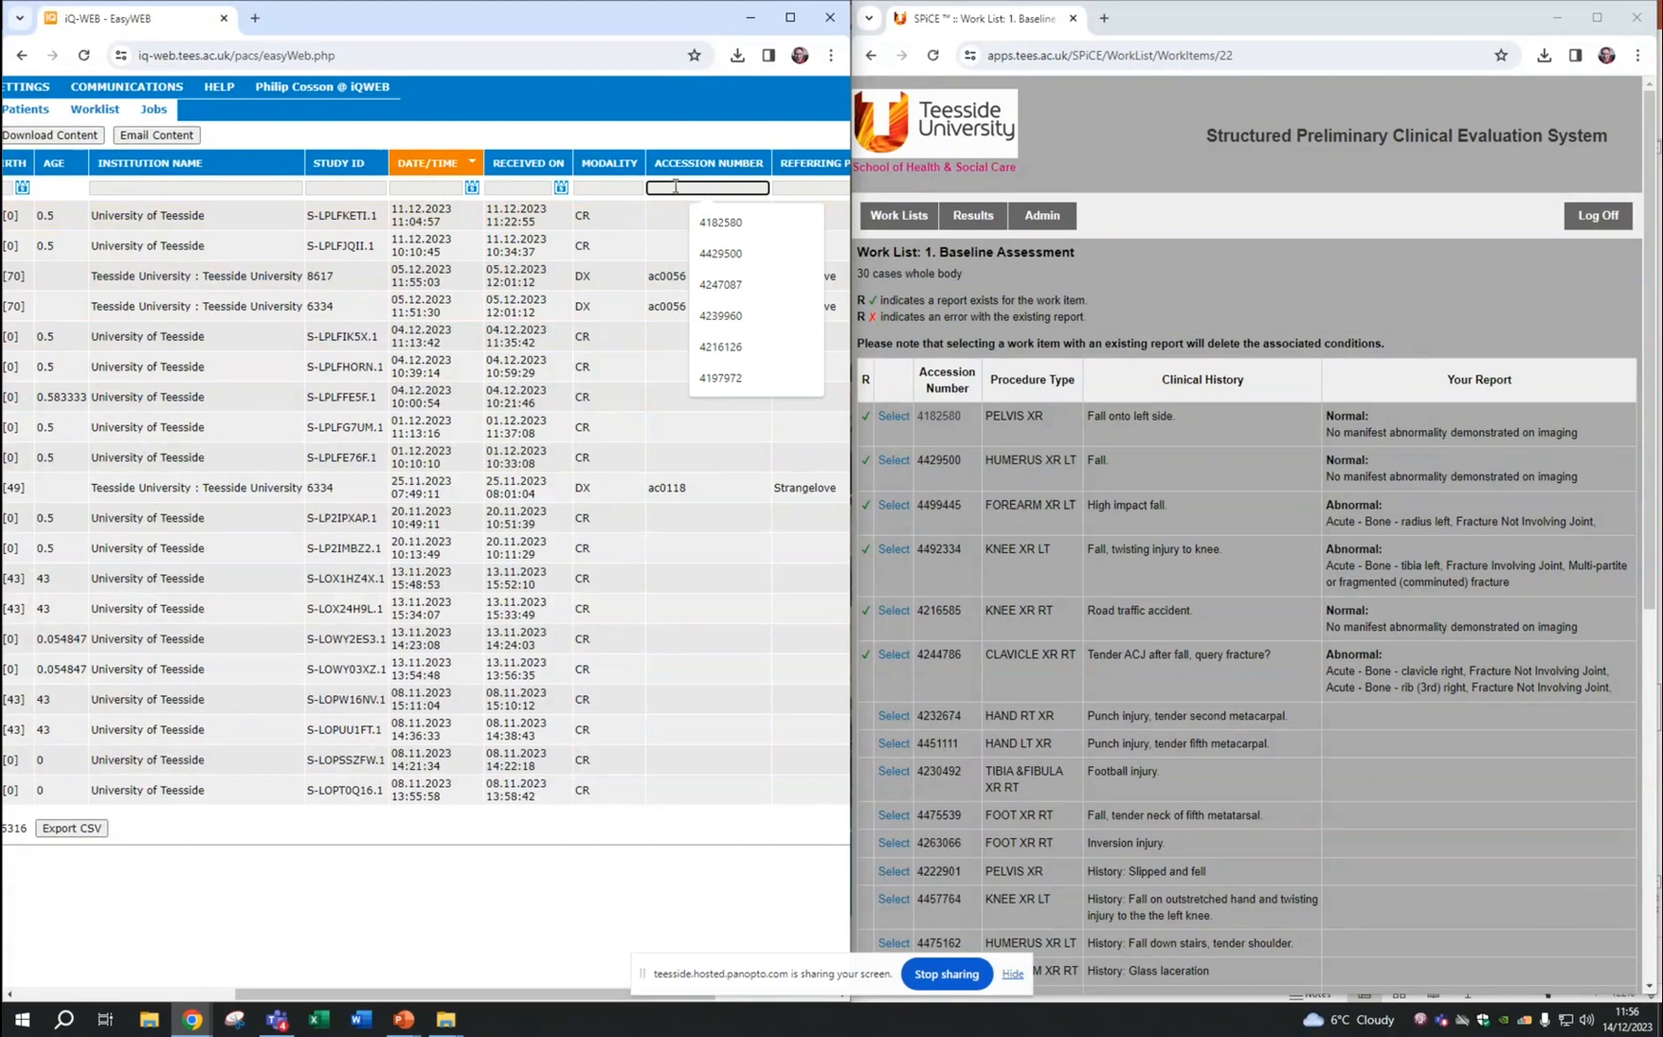
pyautogui.hotkey('ctrl', 'v')
pyautogui.press('Return')
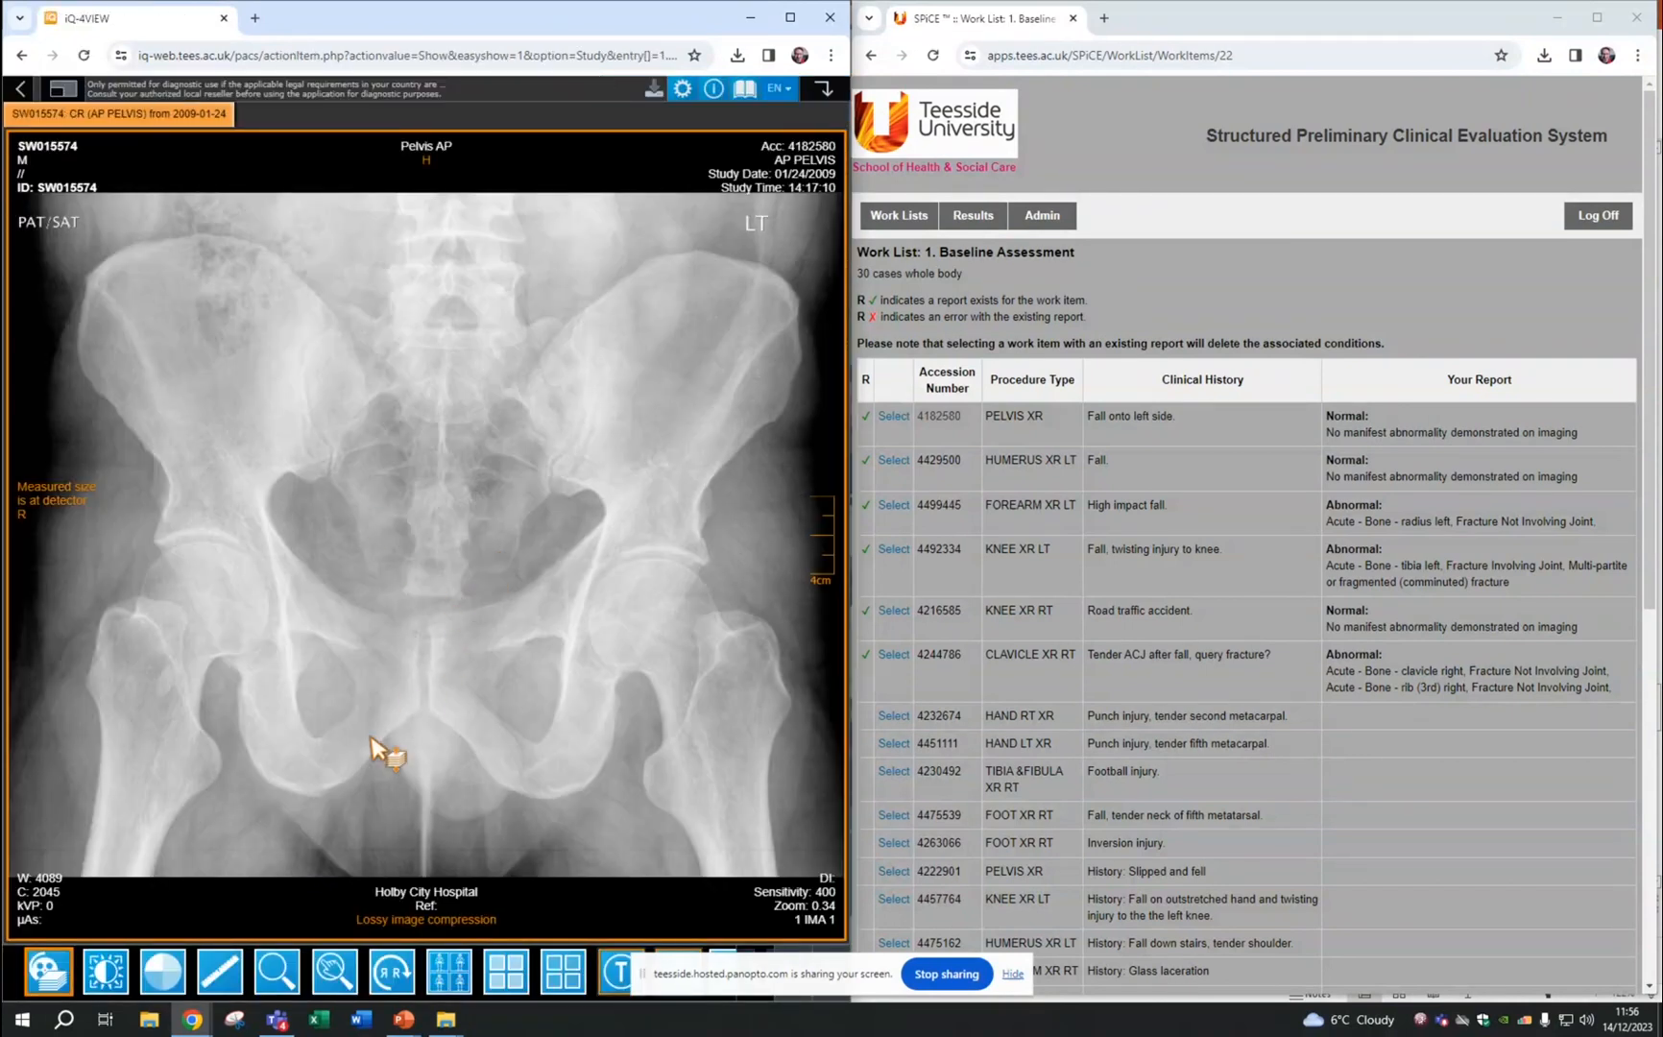
# Adjust the pelvis image's windowing to about width 3209 and centre 1920, and open the PELVIS XR work item for reporting.
pyautogui.click(104, 972)
pyautogui.moveTo(382, 564); pyautogui.dragTo(418, 519)
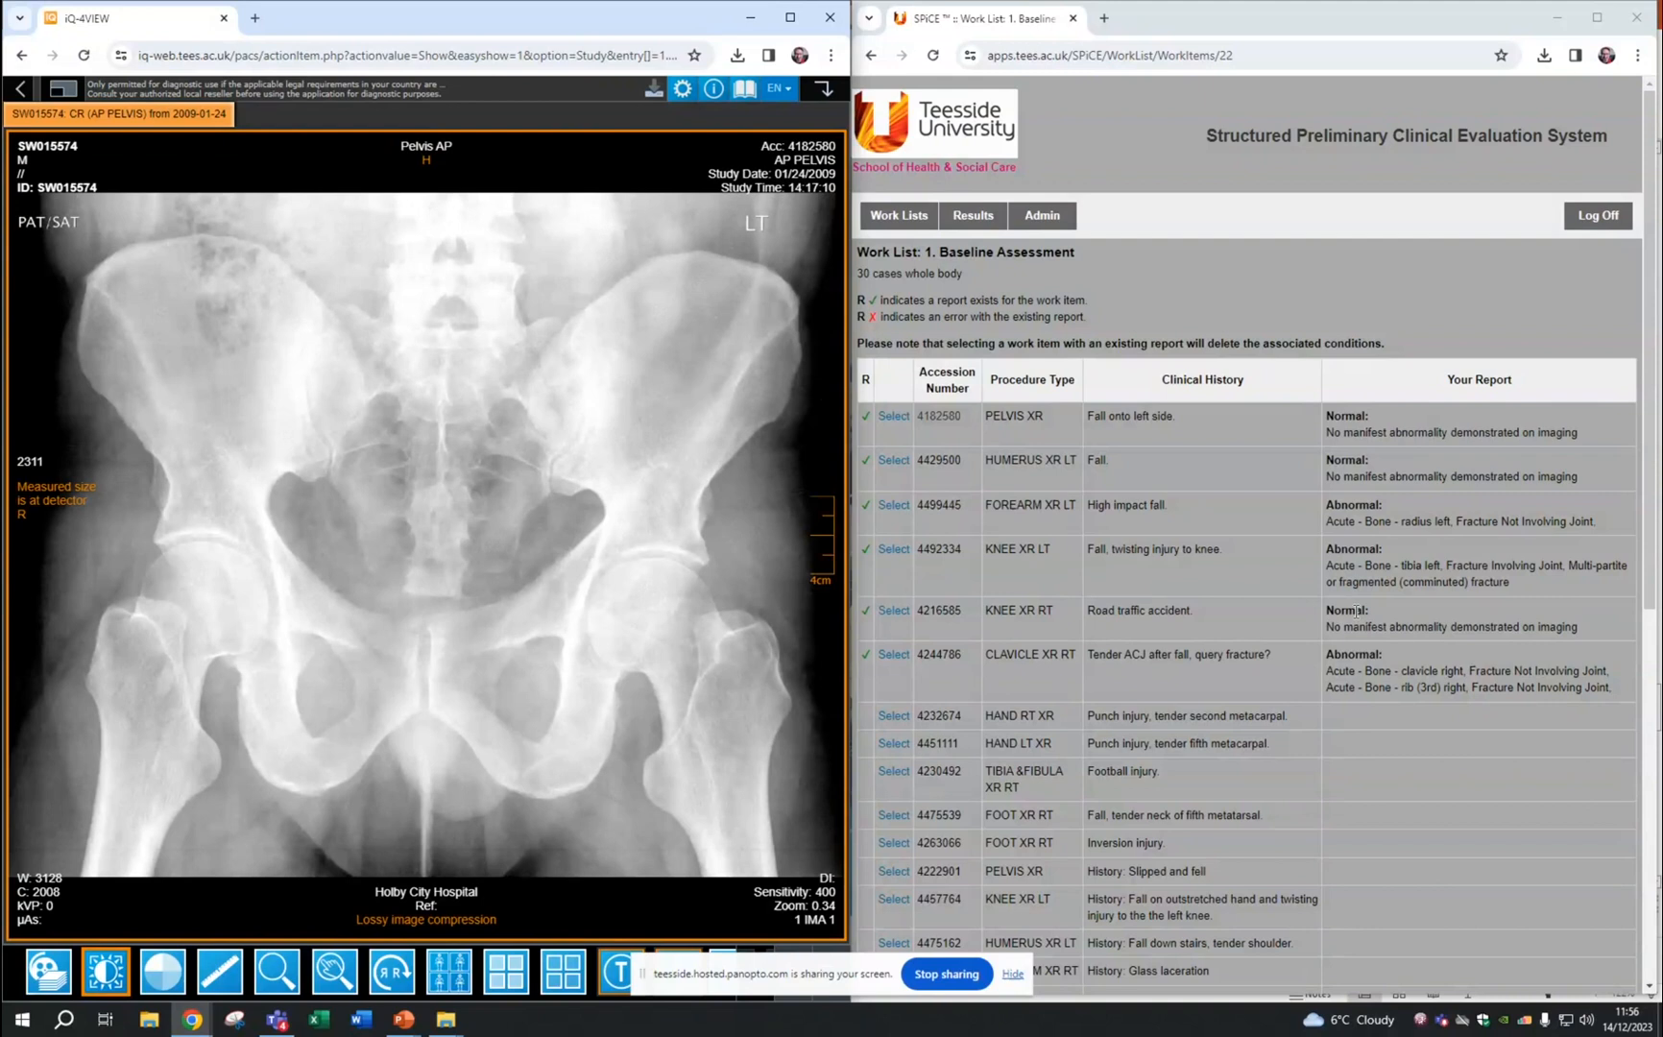
pyautogui.click(893, 417)
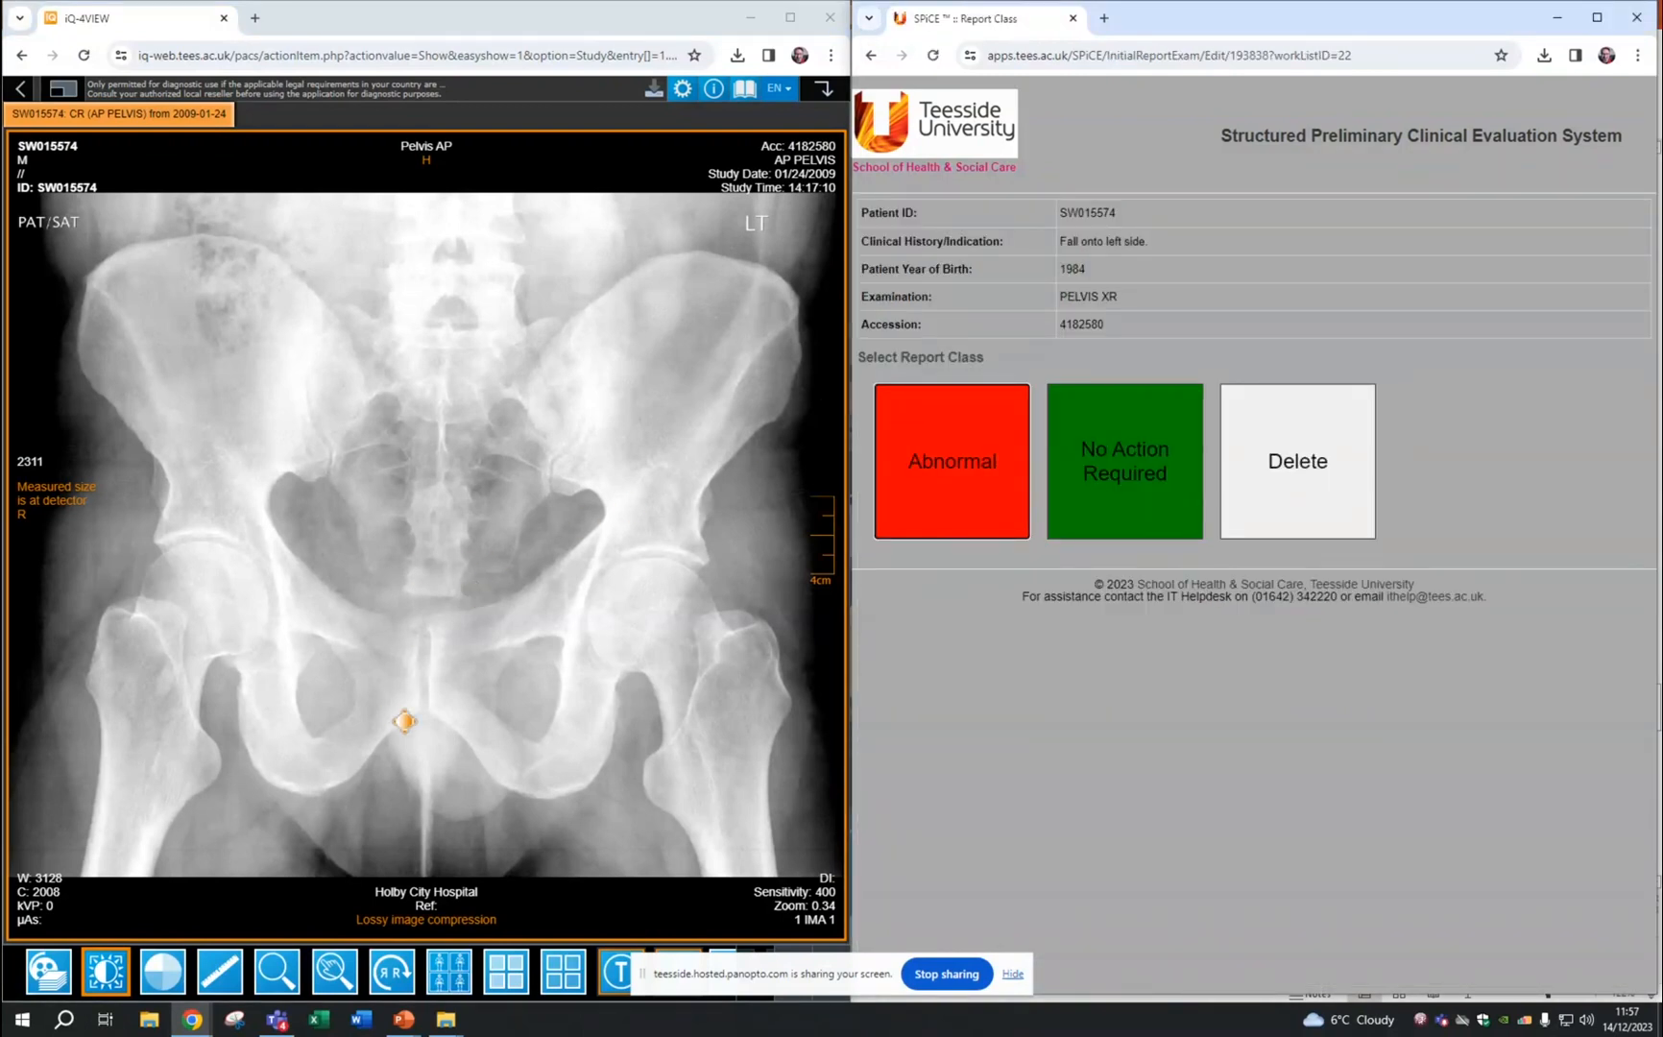
pyautogui.moveTo(477, 746); pyautogui.dragTo(501, 709)
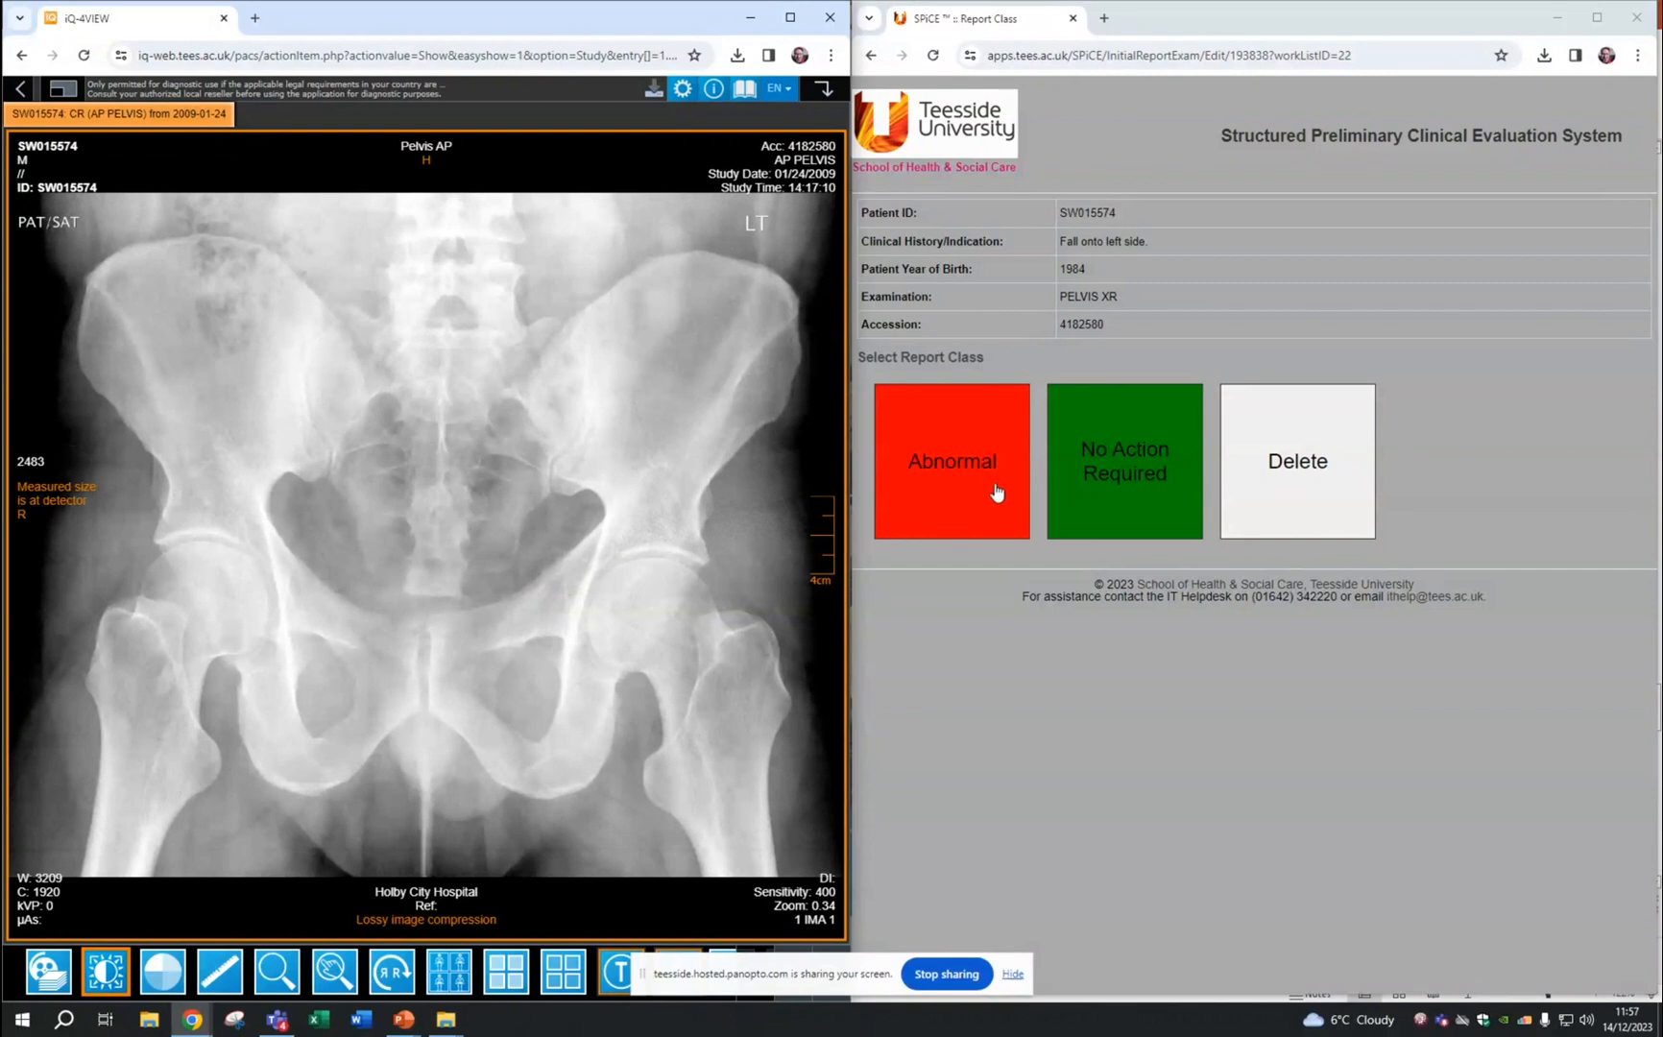
# Report the pelvis exam as No Action Required without additional exams and complete the comment.
pyautogui.click(1103, 468)
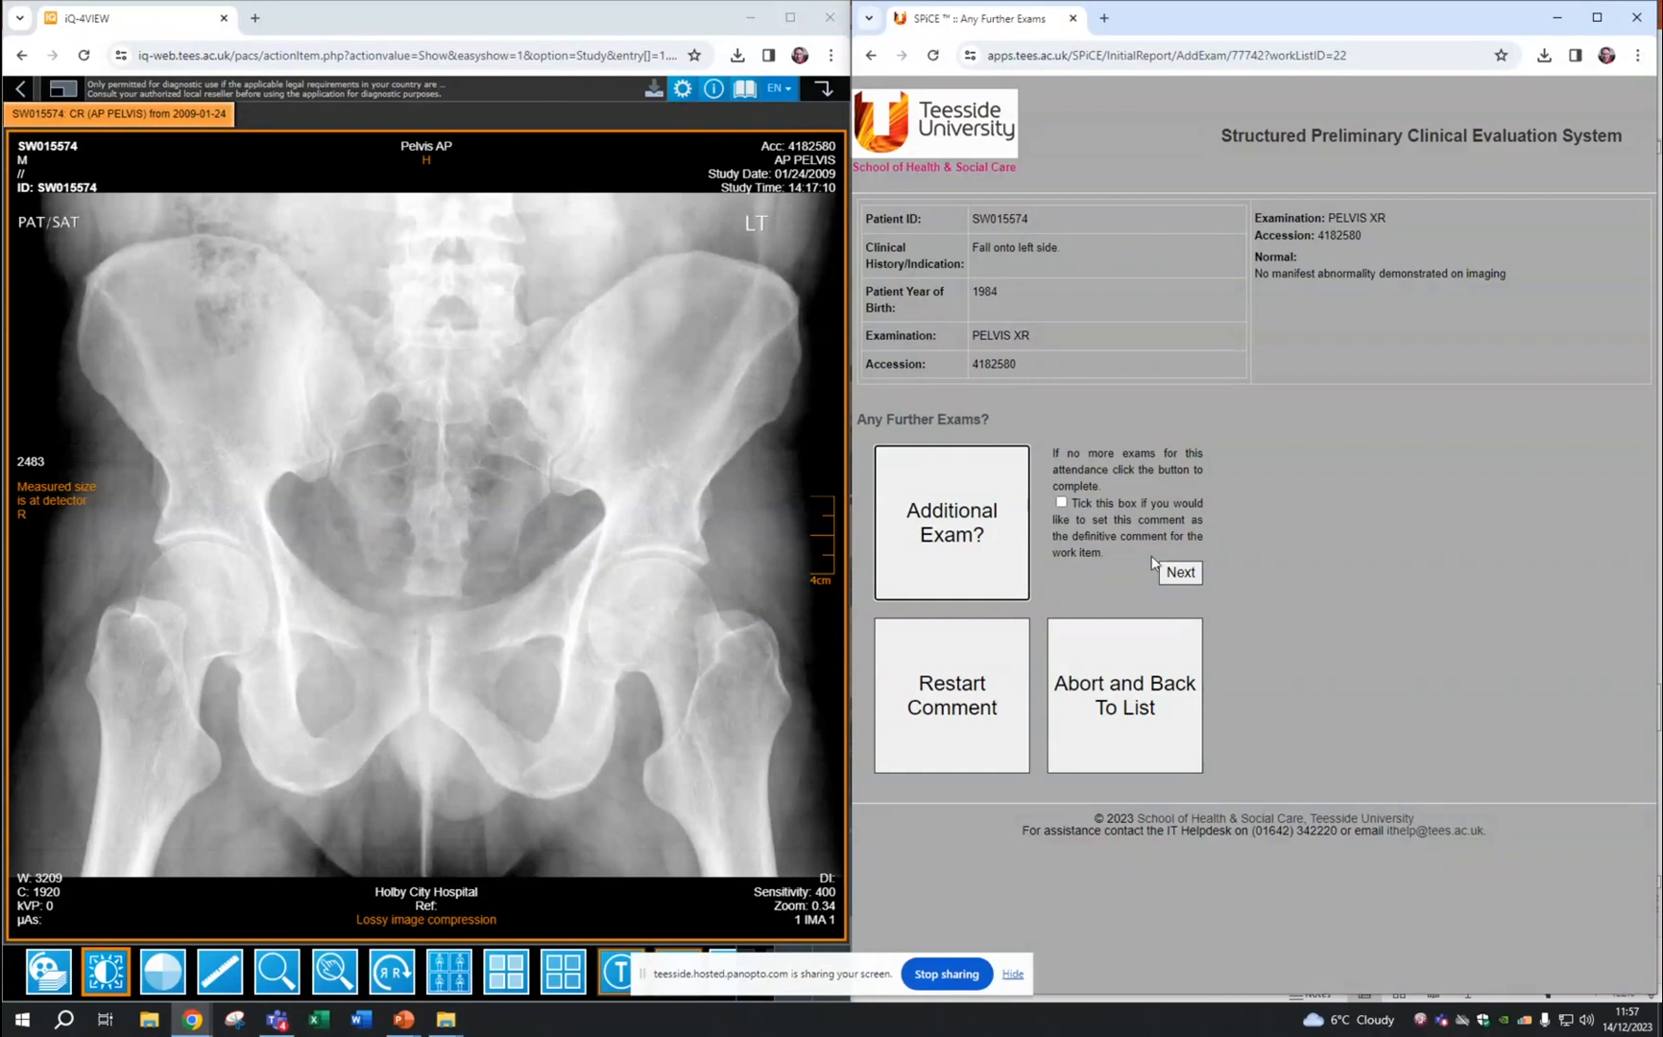
pyautogui.click(1180, 573)
pyautogui.click(974, 686)
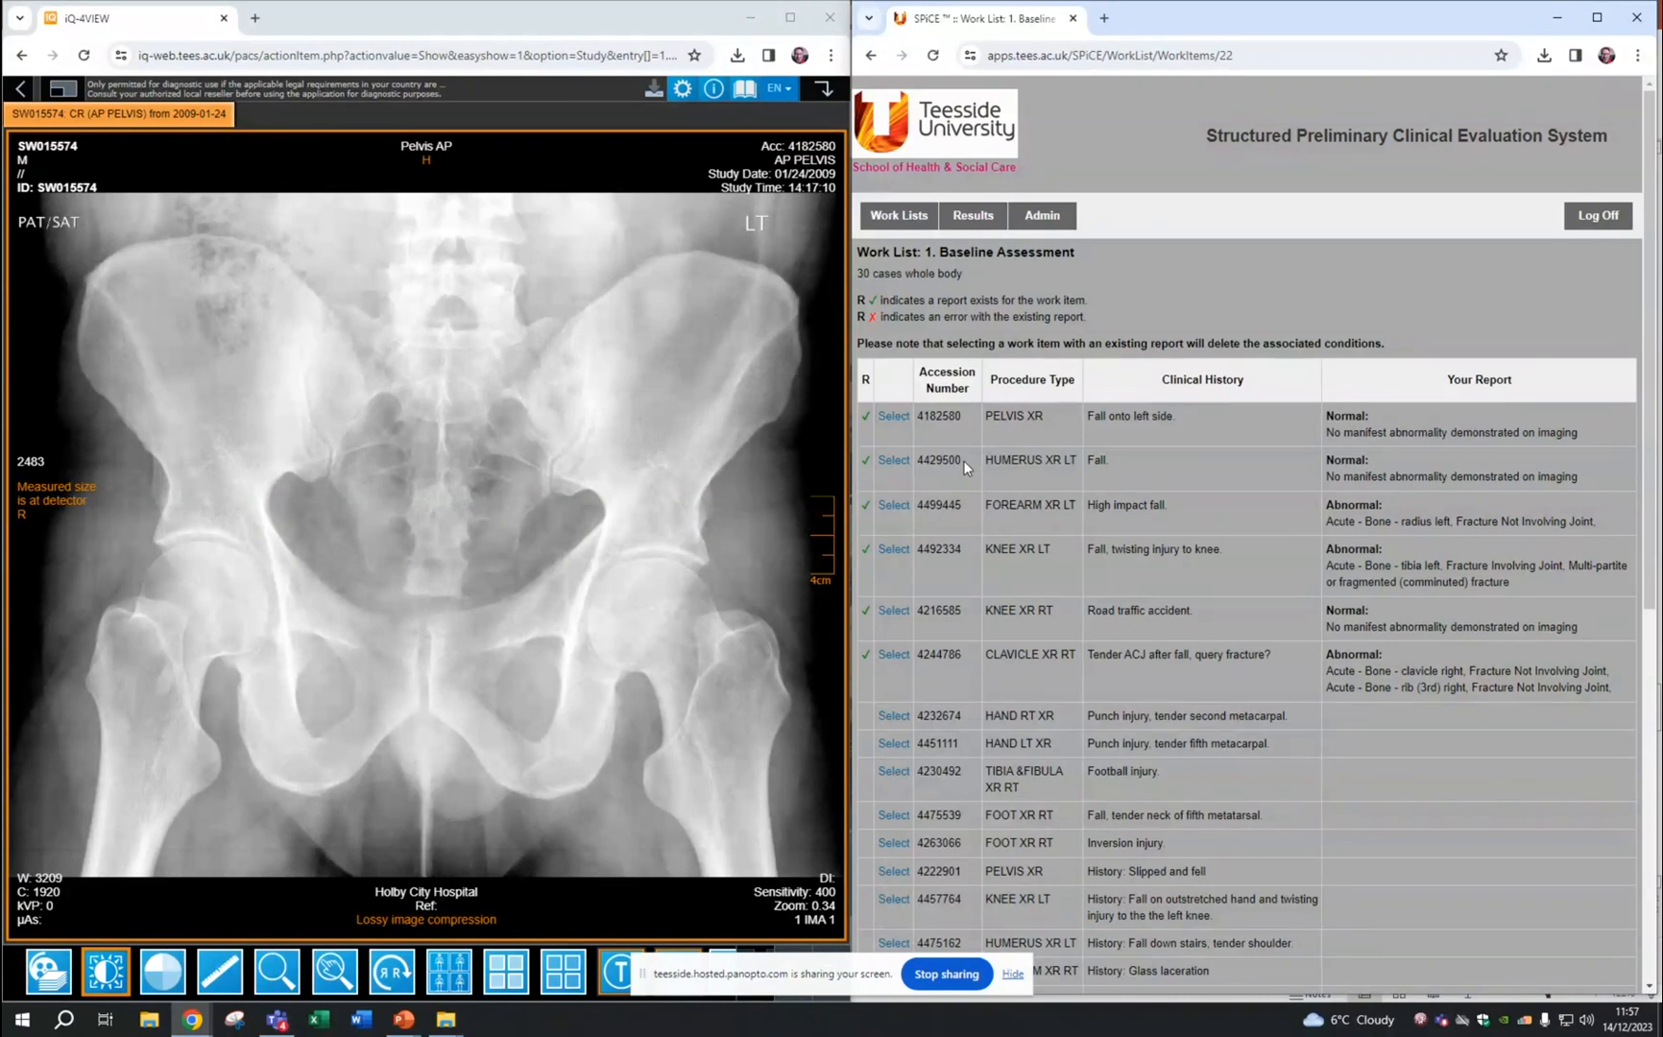
# Copy the accession number of the HUMERUS XR LT case from the work list.
pyautogui.moveTo(963, 460); pyautogui.dragTo(935, 463)
pyautogui.rightClick(922, 463)
pyautogui.click(960, 478)
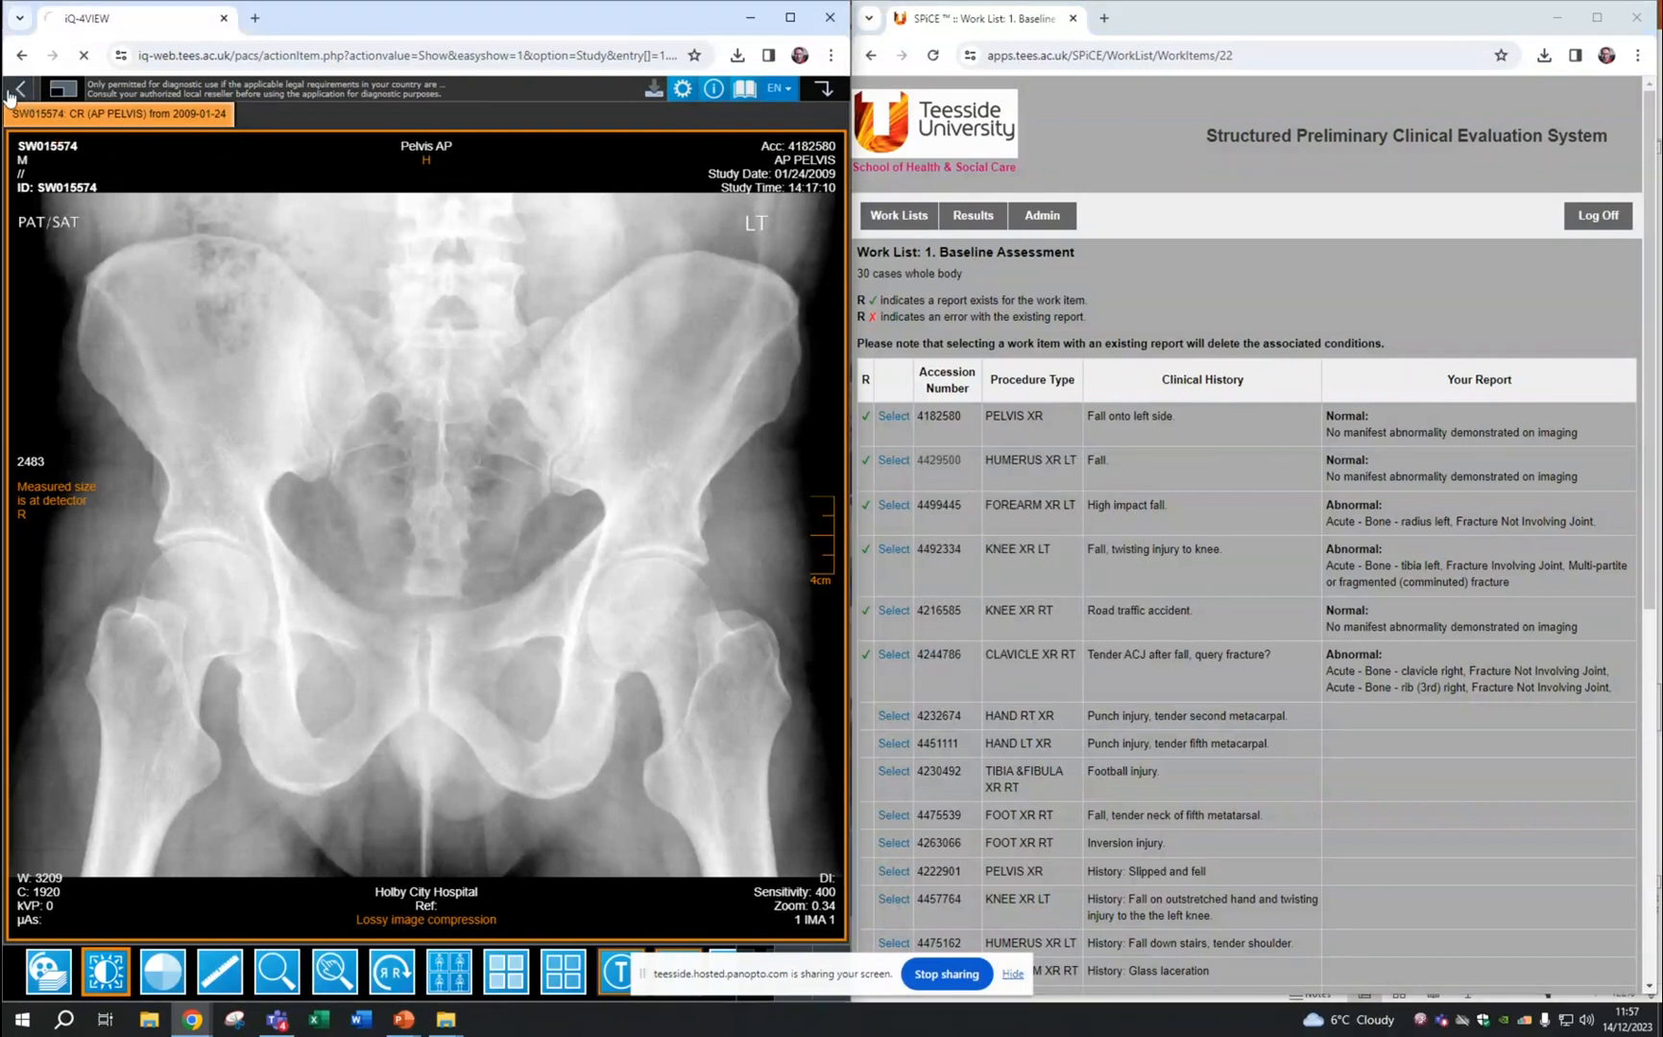
# Return to the study list, search by the copied accession number and open the left humerus study.
pyautogui.click(20, 90)
pyautogui.moveTo(448, 991); pyautogui.dragTo(569, 991)
pyautogui.doubleClick(724, 187)
pyautogui.moveTo(722, 187); pyautogui.dragTo(679, 190)
pyautogui.hotkey('ctrl', 'v')
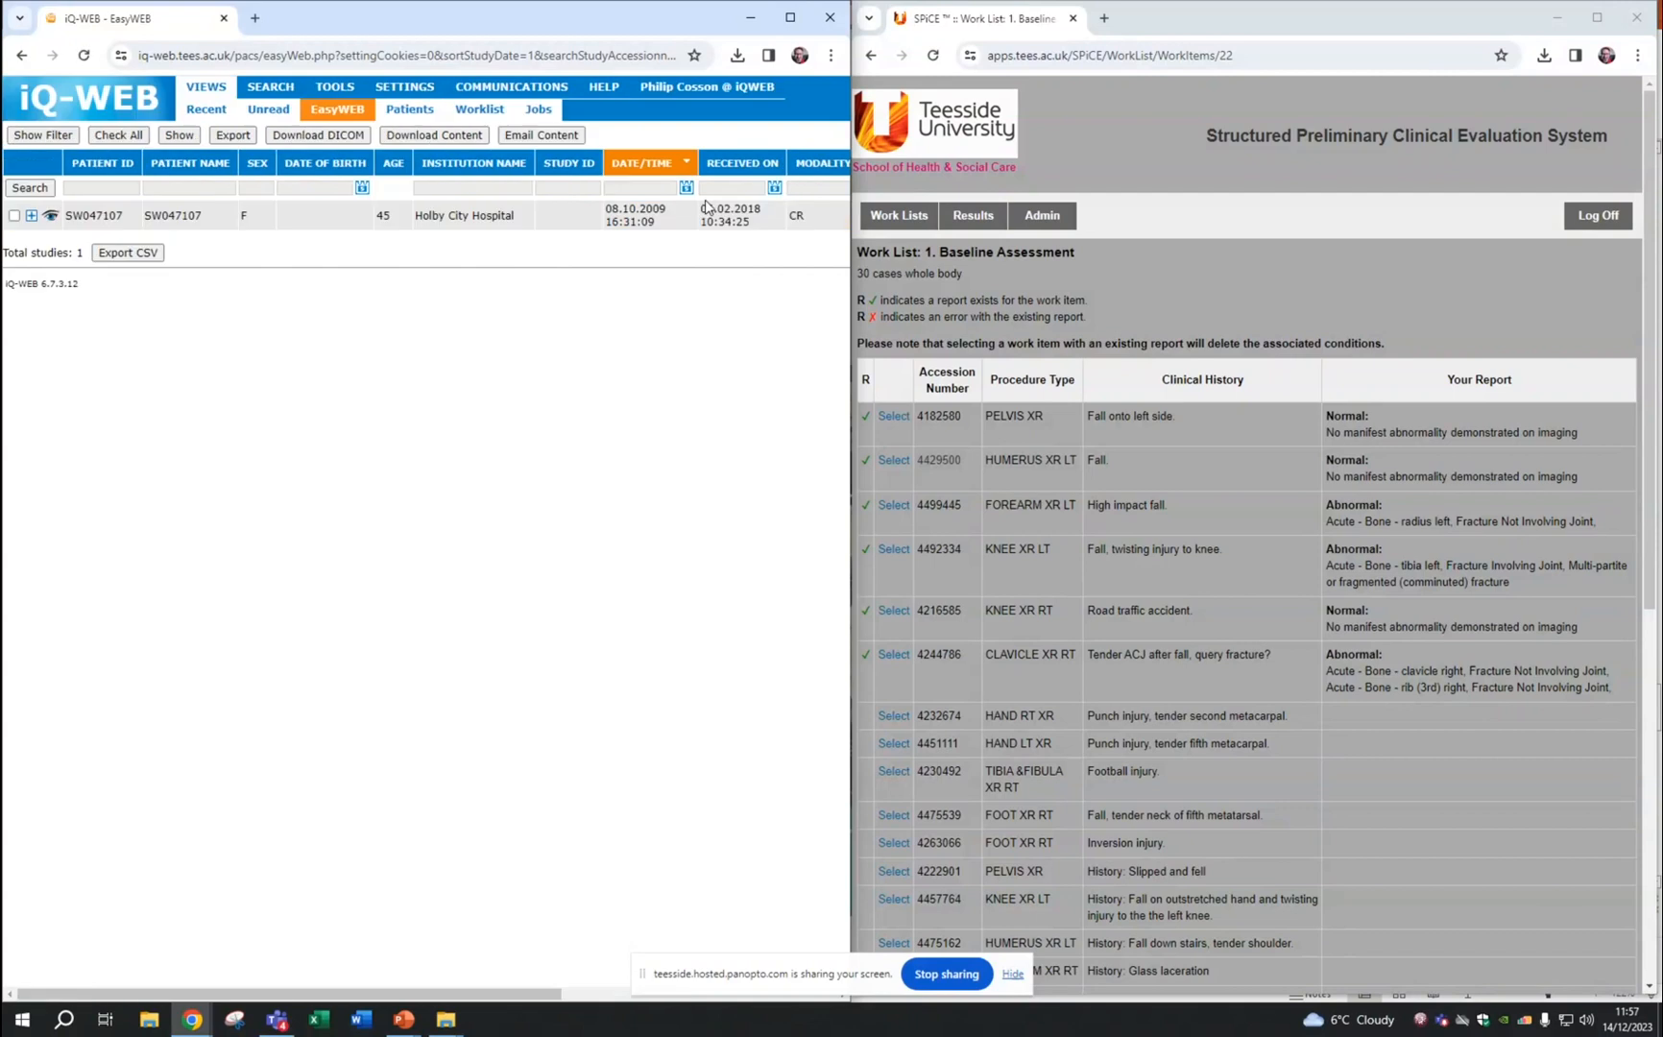
pyautogui.click(51, 218)
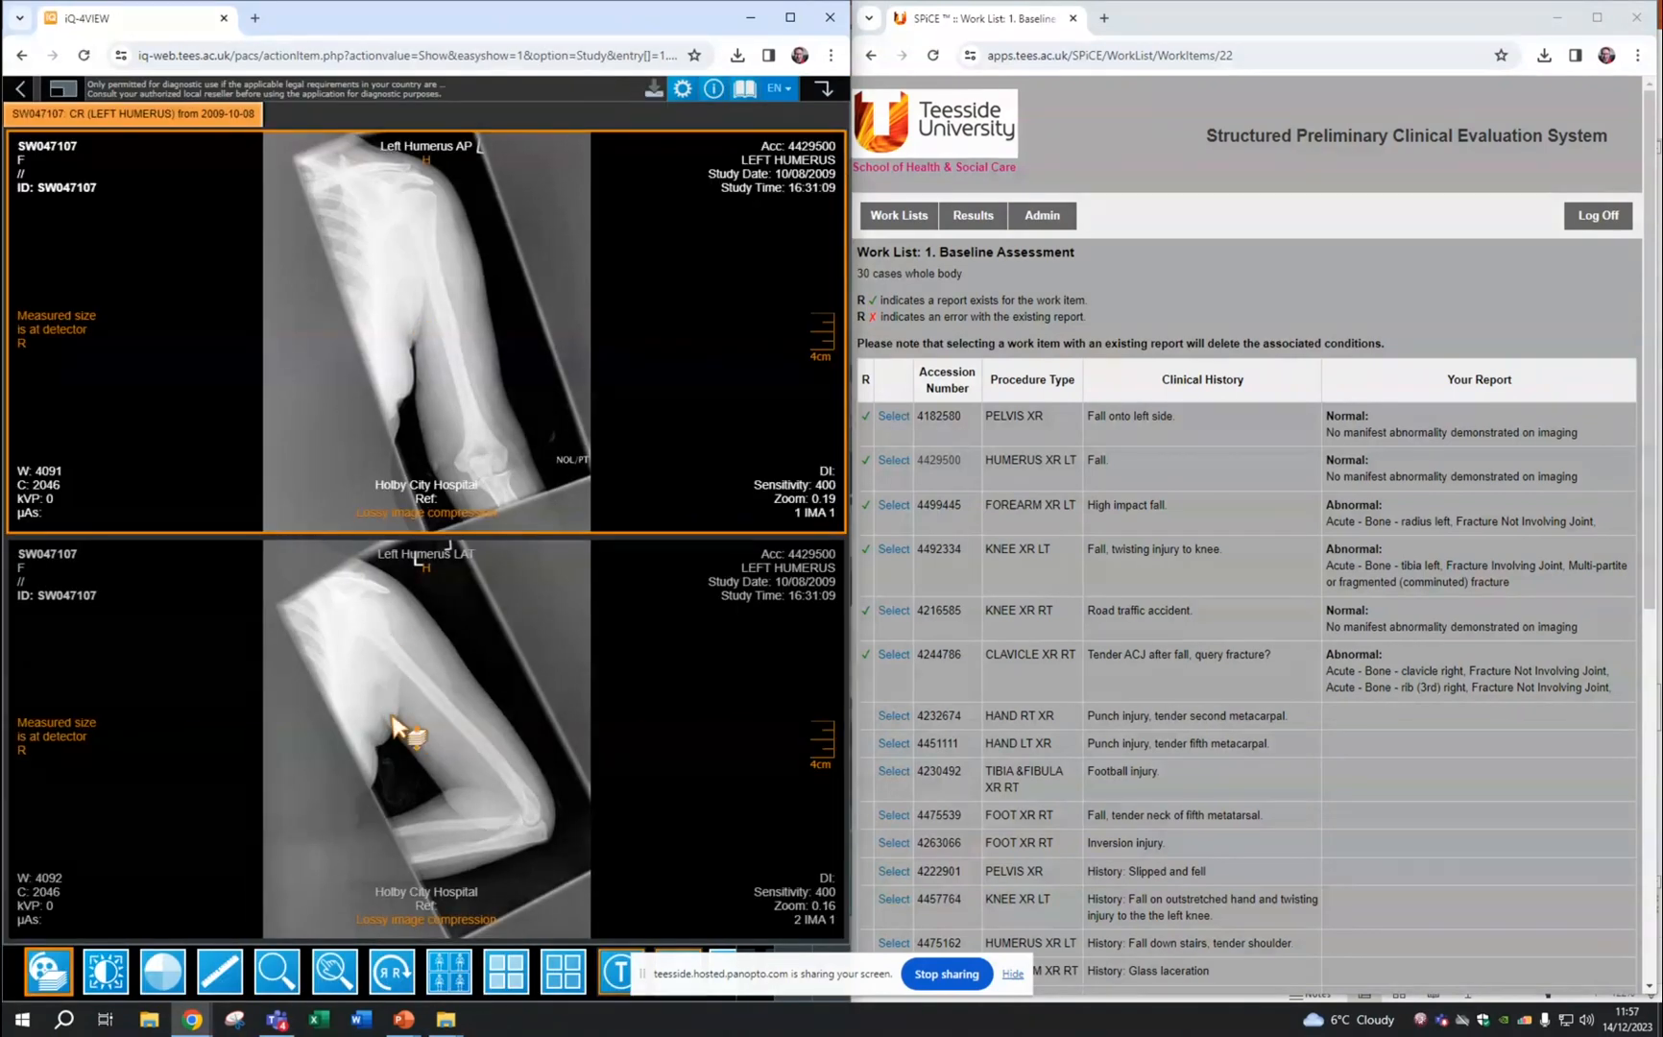
# Show the left humerus AP image alone in a 1x1 layout and adjust its windowing to about width 2934, centre 1814.
pyautogui.click(506, 980)
pyautogui.click(528, 771)
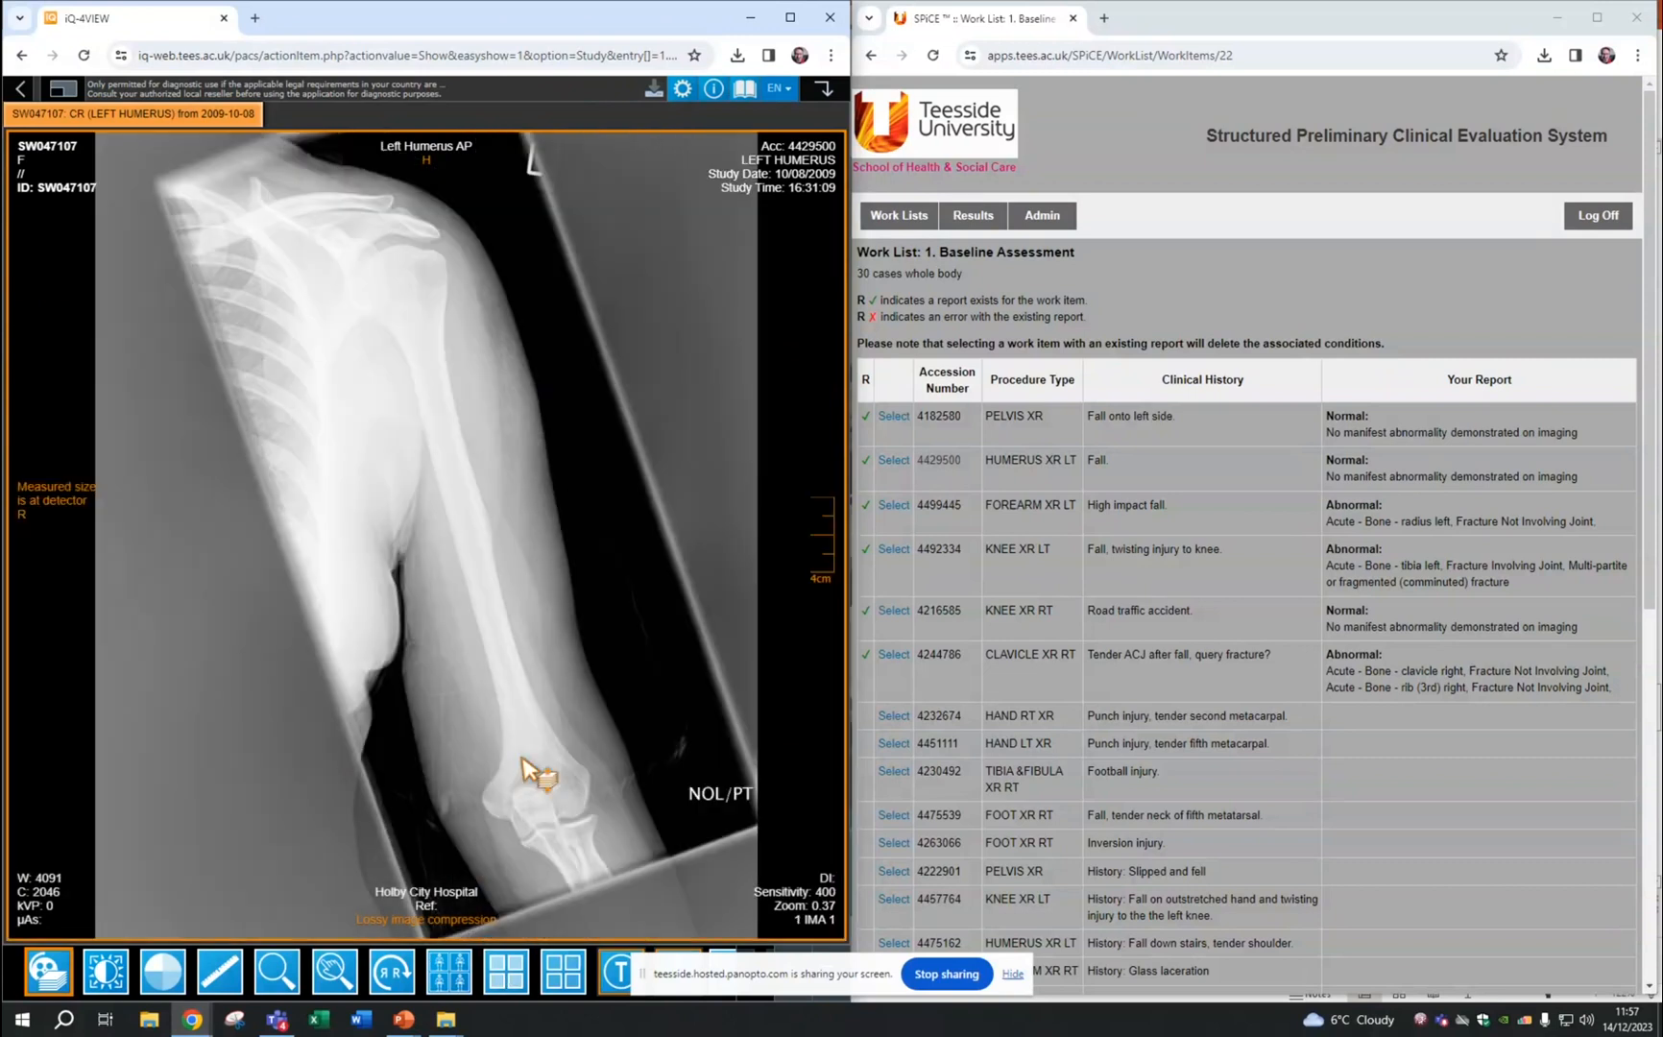
pyautogui.click(106, 978)
pyautogui.moveTo(447, 658); pyautogui.dragTo(624, 679)
# Magnify the left humerus AP image to a zoom of about 0.89 to examine the bone.
pyautogui.click(276, 971)
pyautogui.moveTo(397, 869); pyautogui.dragTo(391, 310)
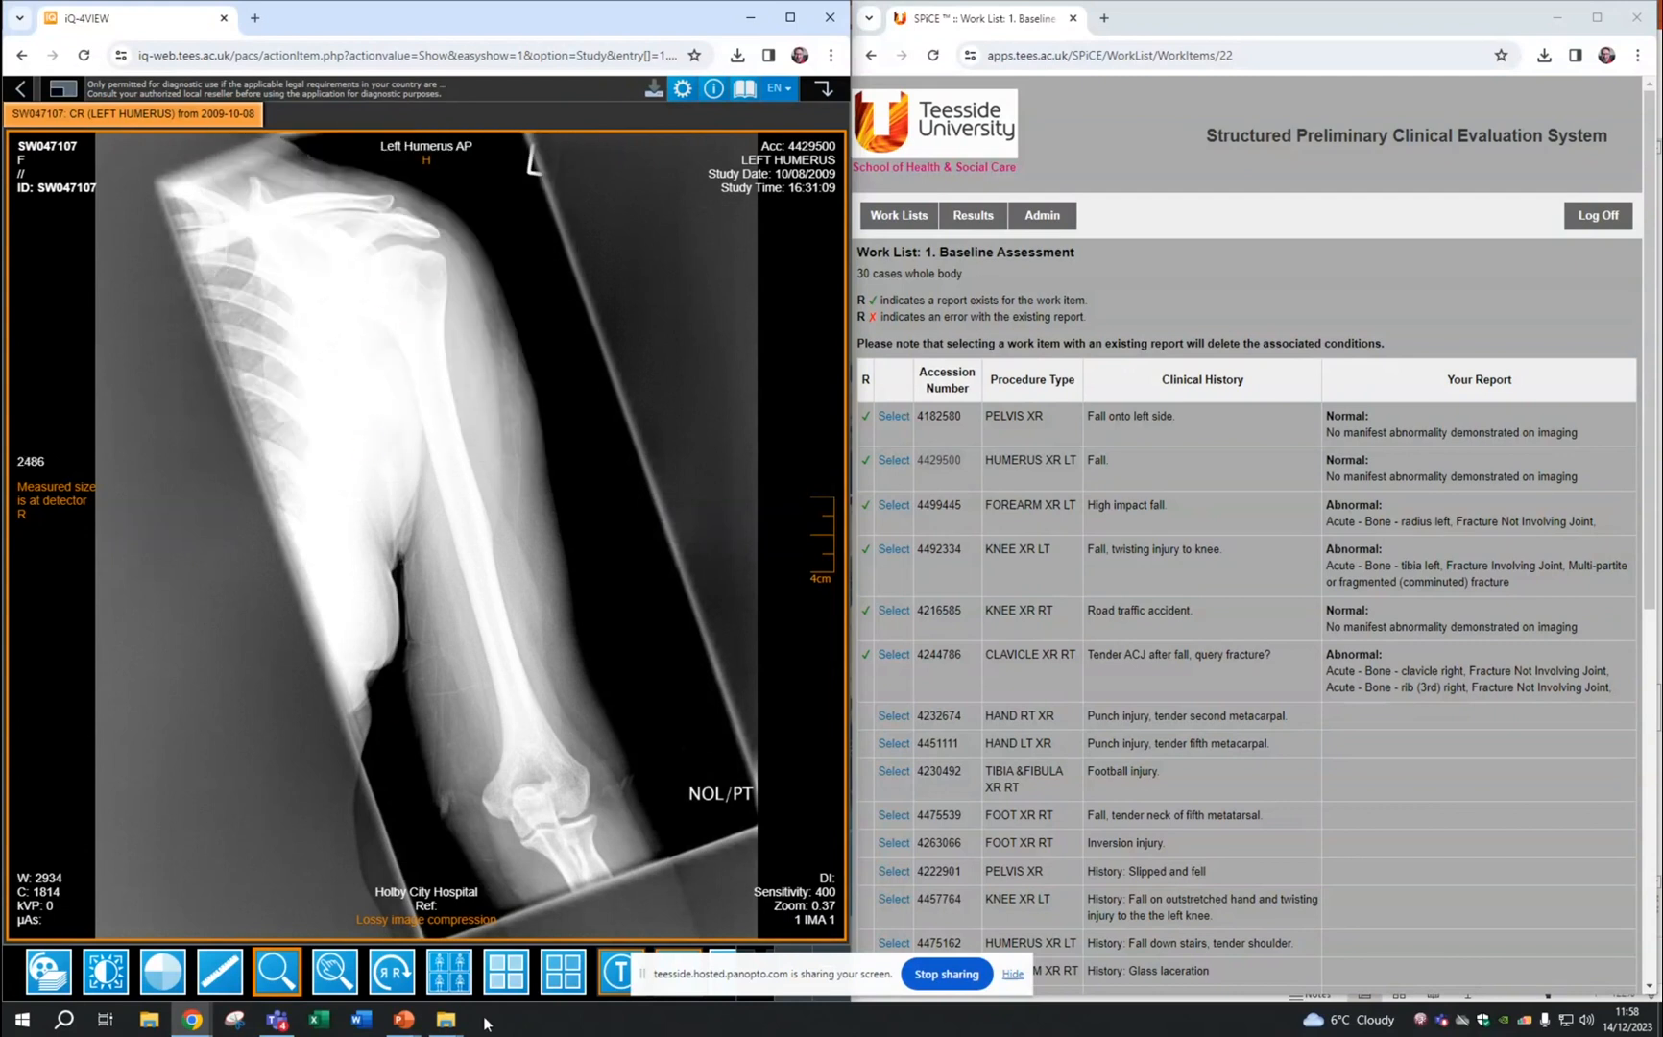
pyautogui.click(333, 978)
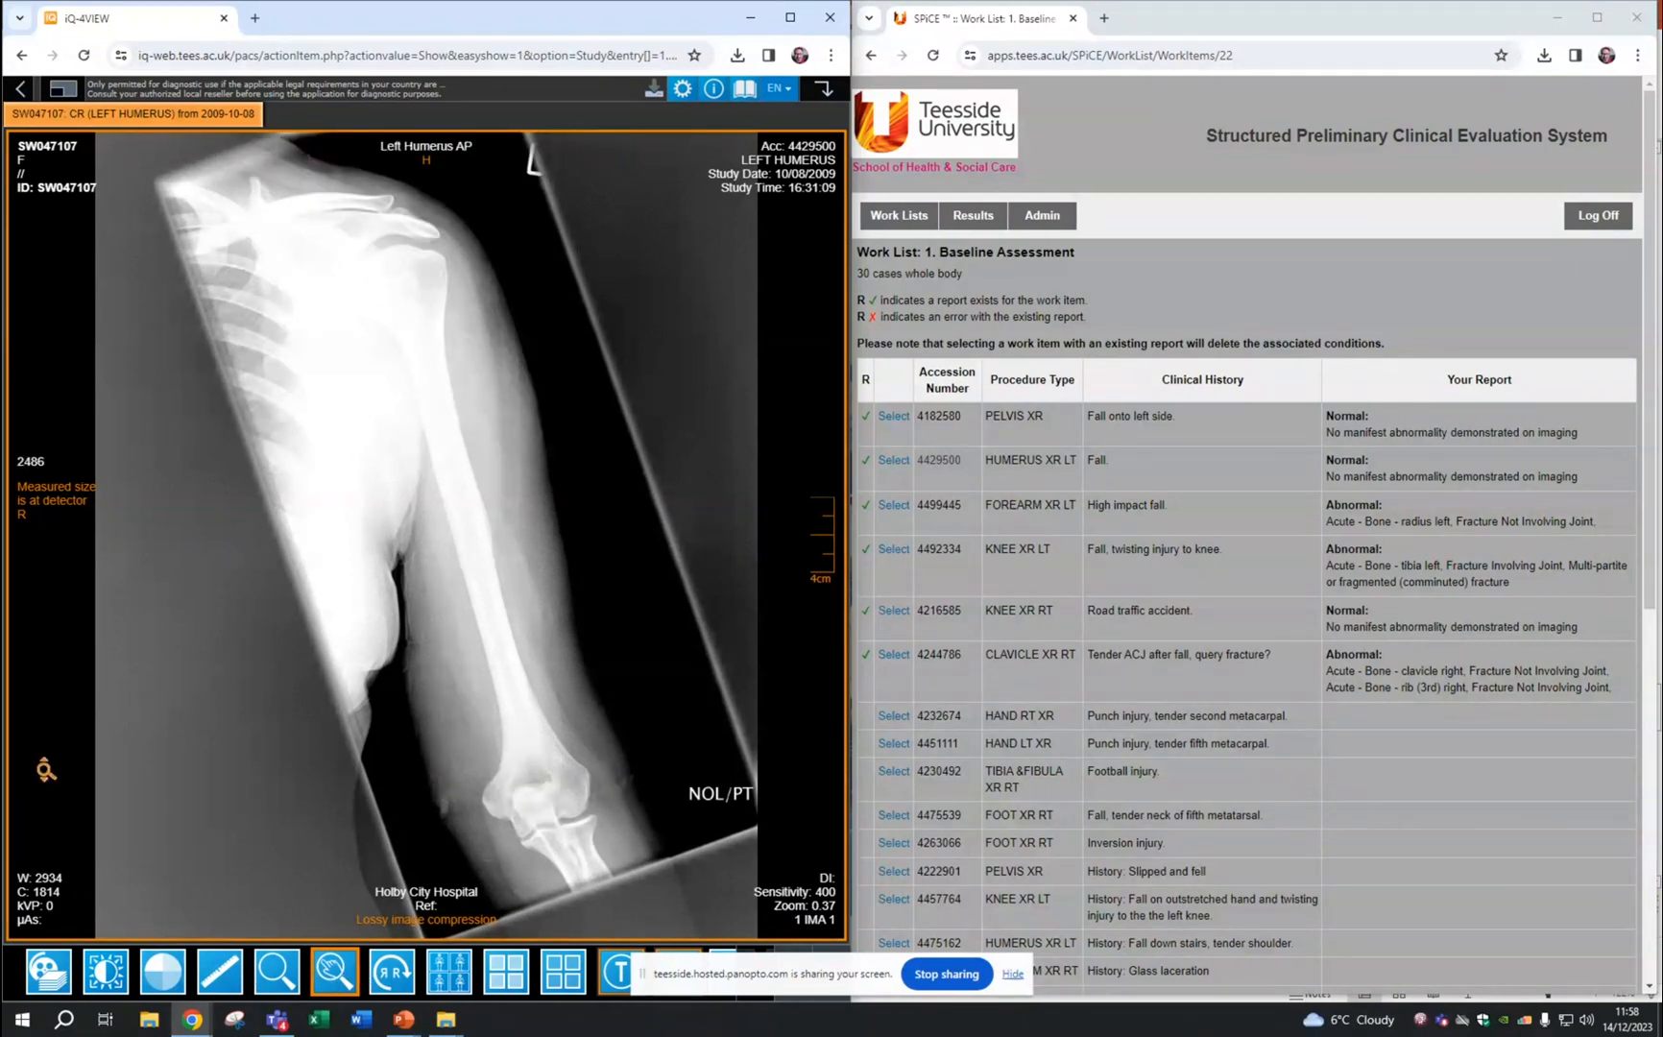
pyautogui.moveTo(44, 766); pyautogui.dragTo(47, 747)
# Adjust the humerus image's windowing to about width 3910 and centre 1128, and examine the shoulder end of the bone.
pyautogui.click(104, 981)
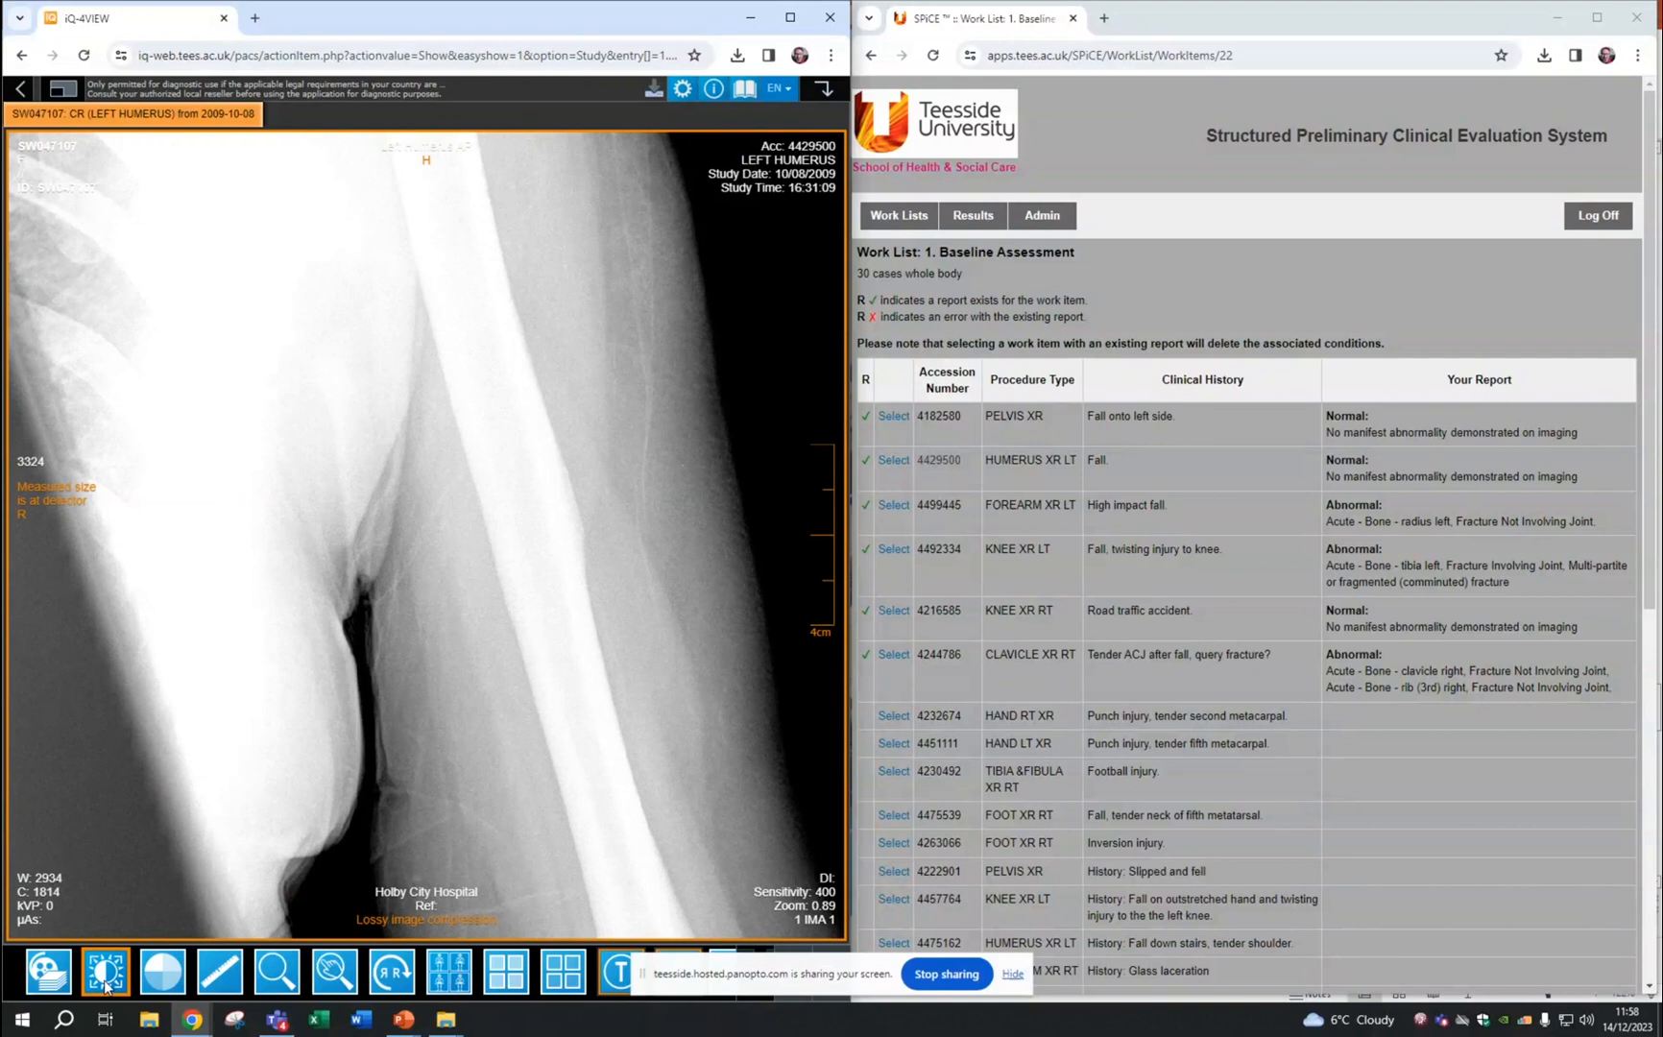
pyautogui.moveTo(206, 817)
pyautogui.mouseDown()
pyautogui.moveTo(405, 716)
pyautogui.moveTo(371, 765)
pyautogui.moveTo(428, 714)
pyautogui.moveTo(428, 665)
pyautogui.moveTo(313, 711)
pyautogui.moveTo(353, 571)
pyautogui.moveTo(214, 829)
pyautogui.mouseUp()
pyautogui.click(327, 980)
pyautogui.moveTo(244, 716); pyautogui.dragTo(376, 619)
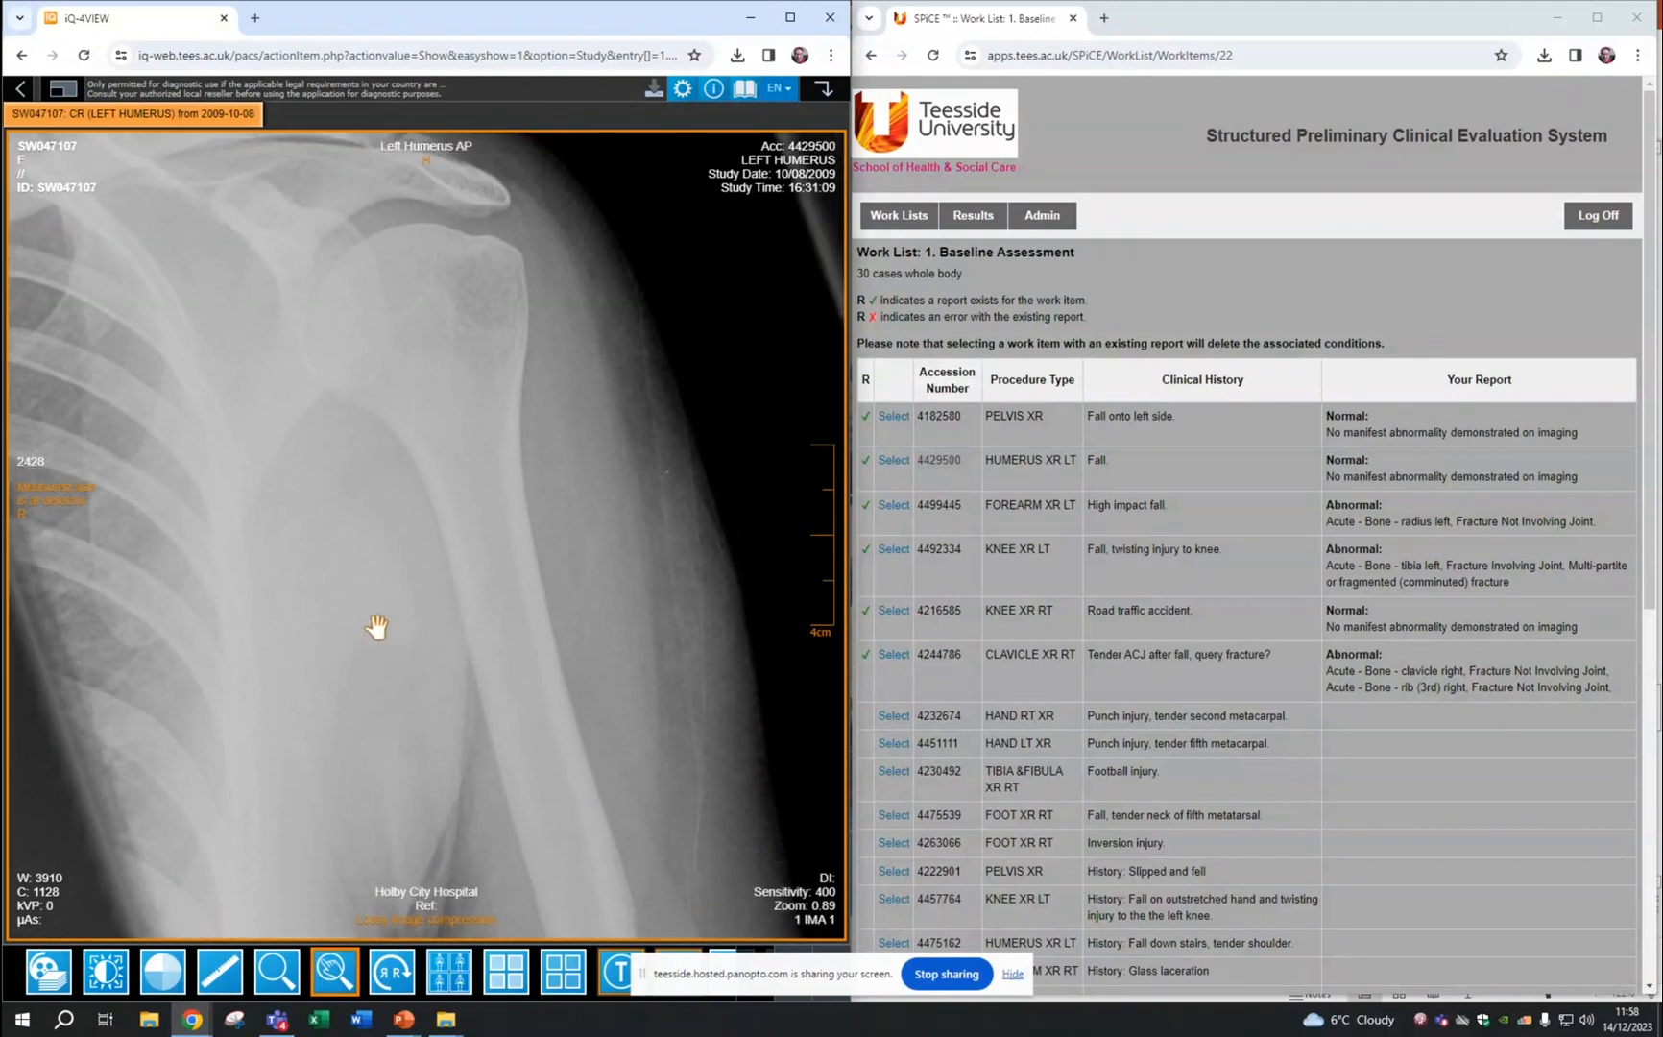
# Report the HUMERUS XR LT work item as No Action Required without additional exams and complete the comment.
pyautogui.click(888, 463)
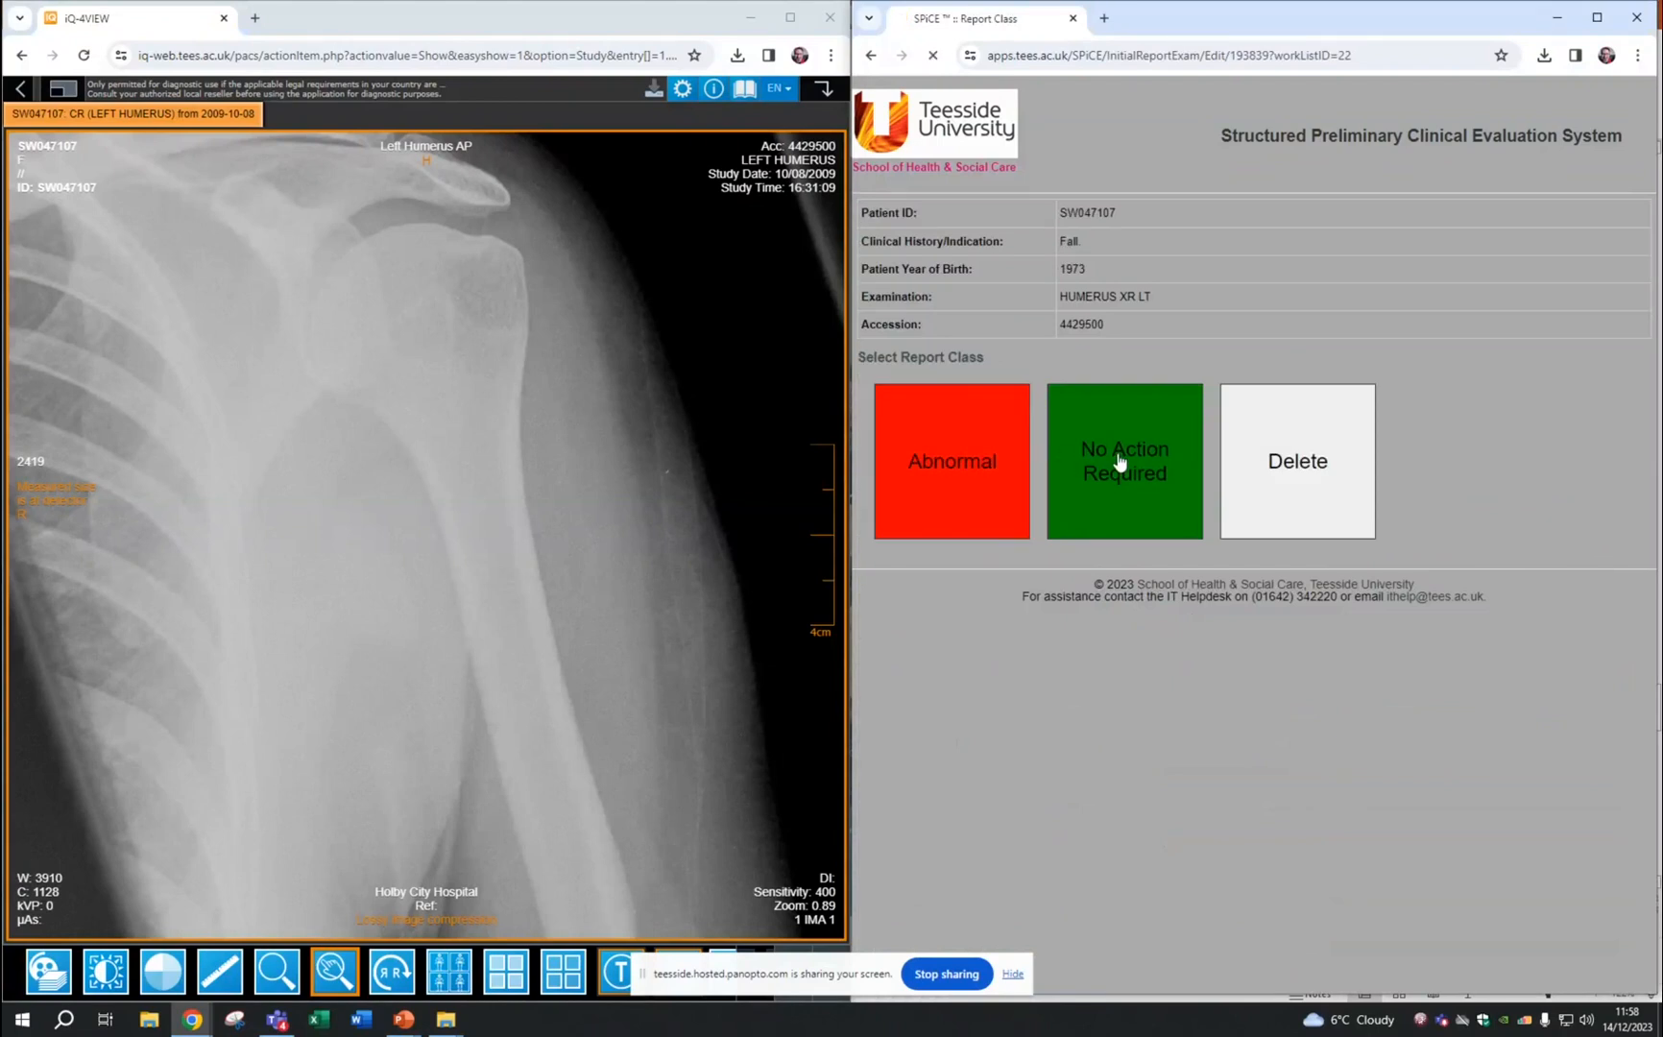
pyautogui.click(1116, 463)
pyautogui.click(1173, 574)
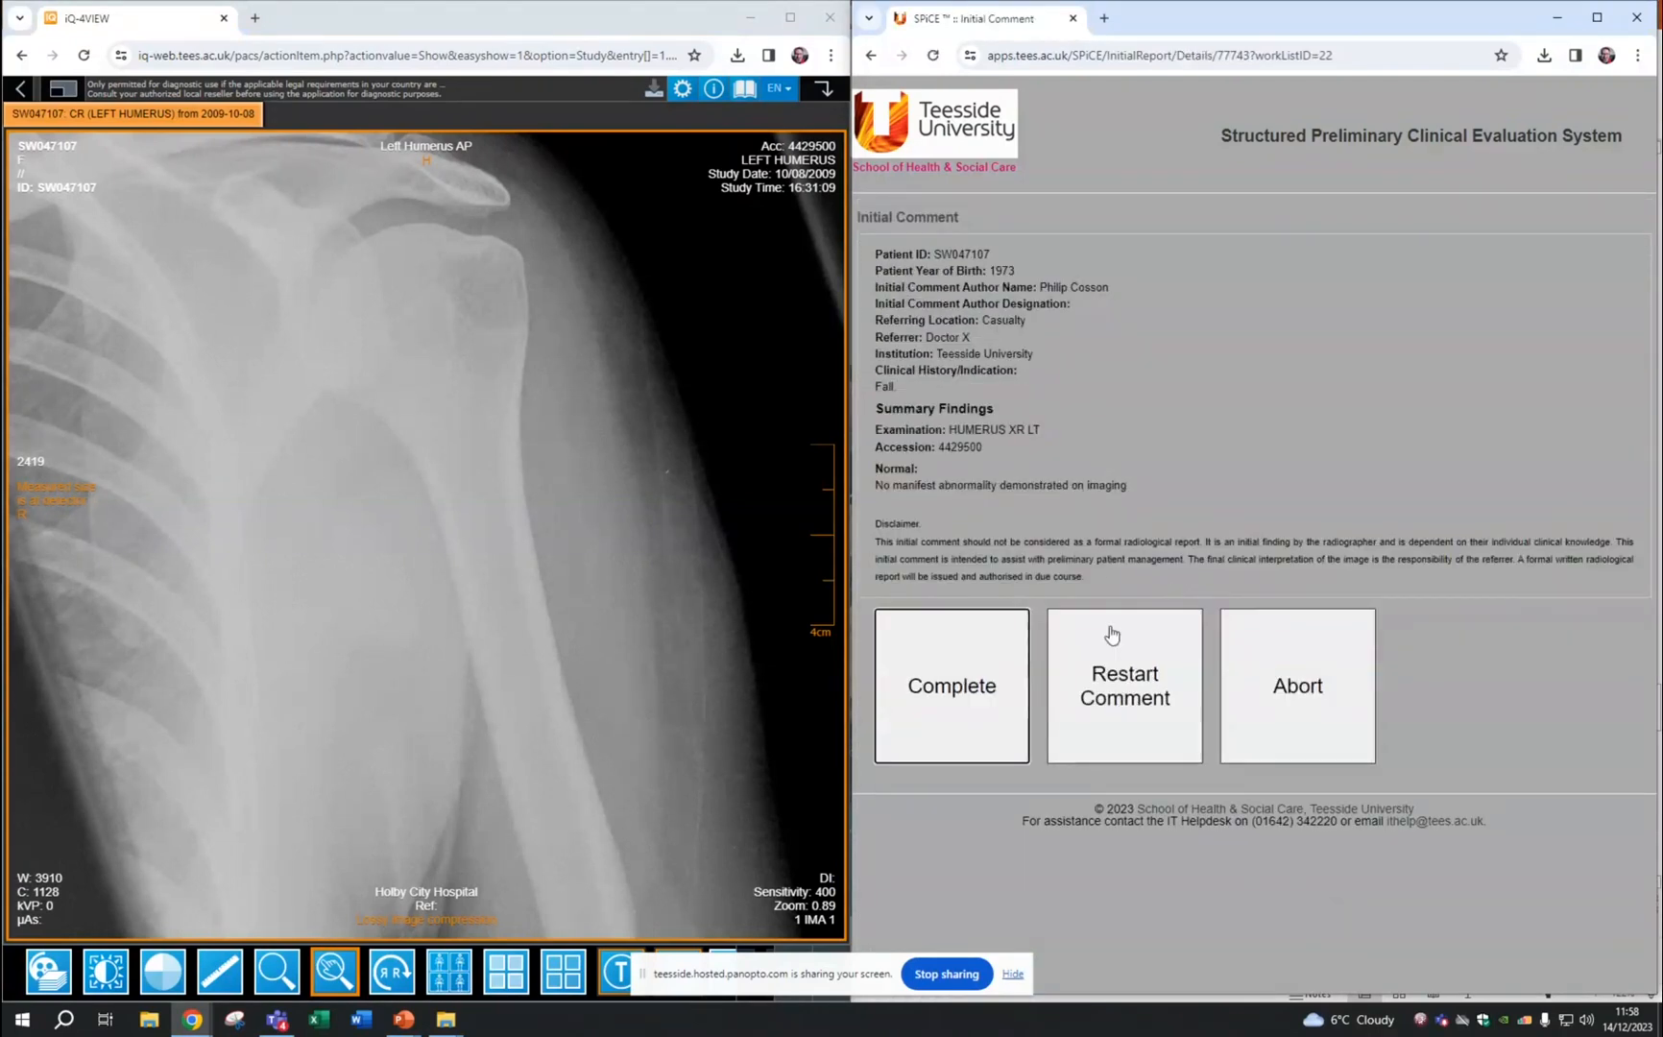
pyautogui.click(966, 696)
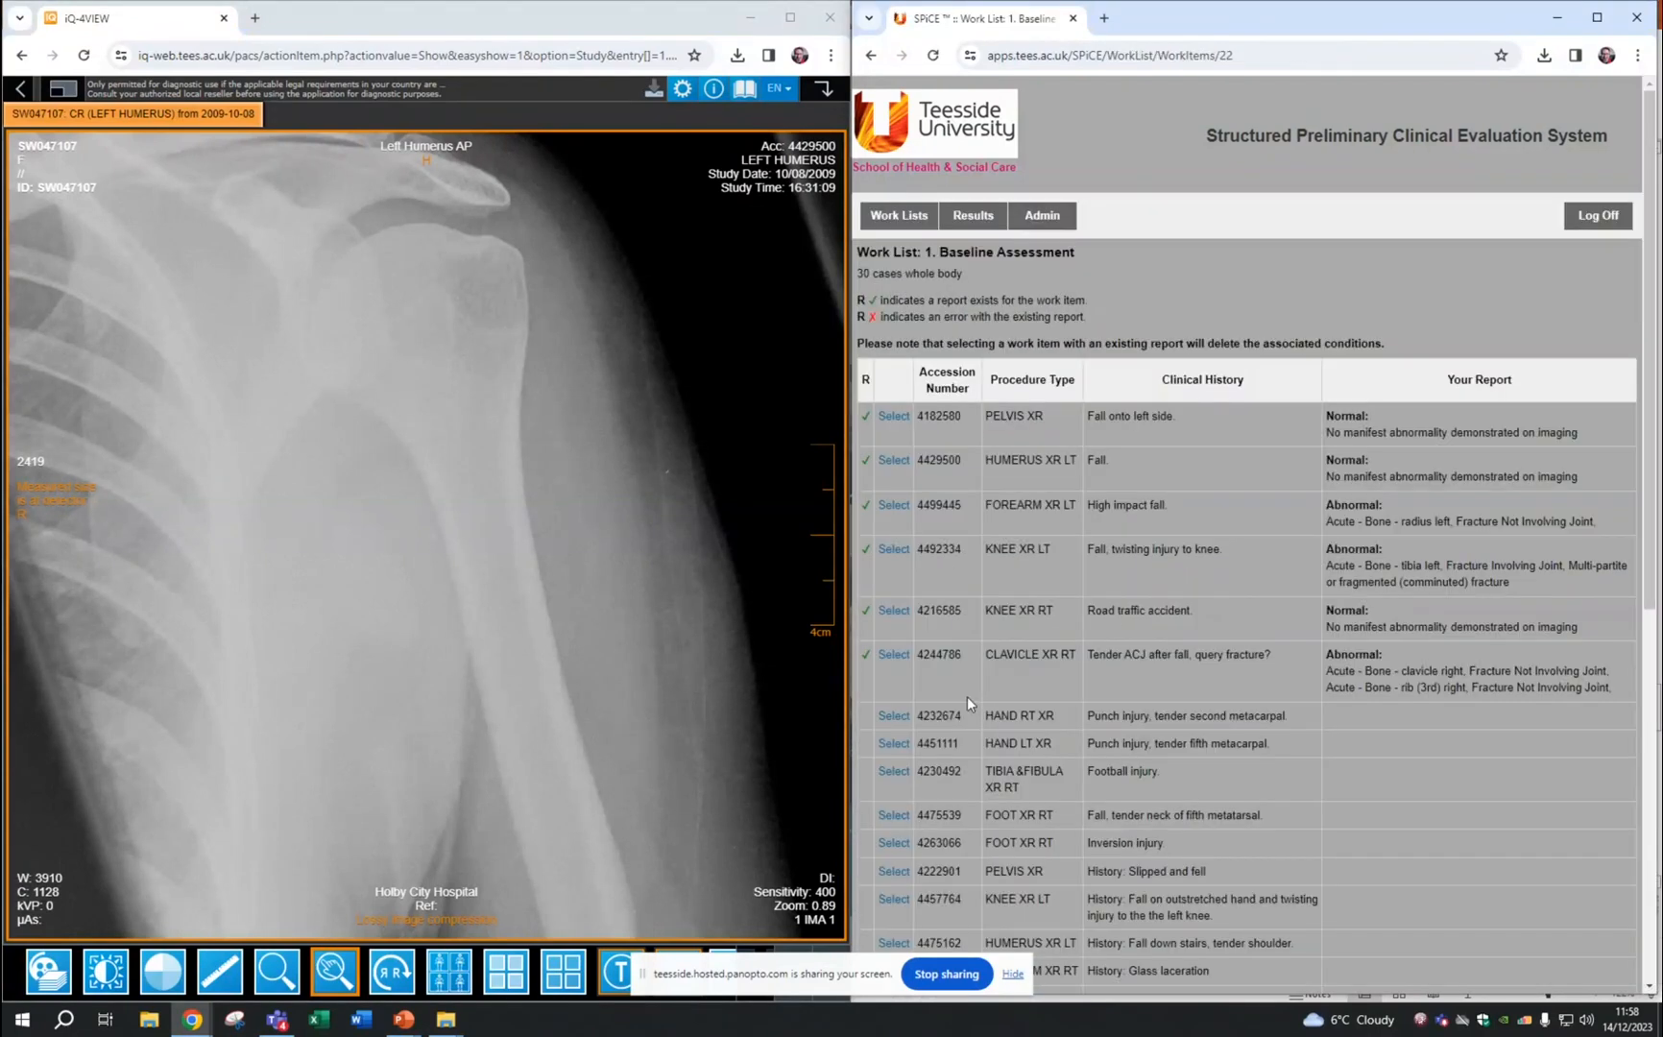
# Copy the accession number of the FOREARM XR LT case from the work list.
pyautogui.moveTo(961, 502); pyautogui.dragTo(928, 508)
pyautogui.rightClick(919, 508)
pyautogui.click(950, 521)
# Return to the study list, search by the copied accession number and open the left forearm study.
pyautogui.click(21, 89)
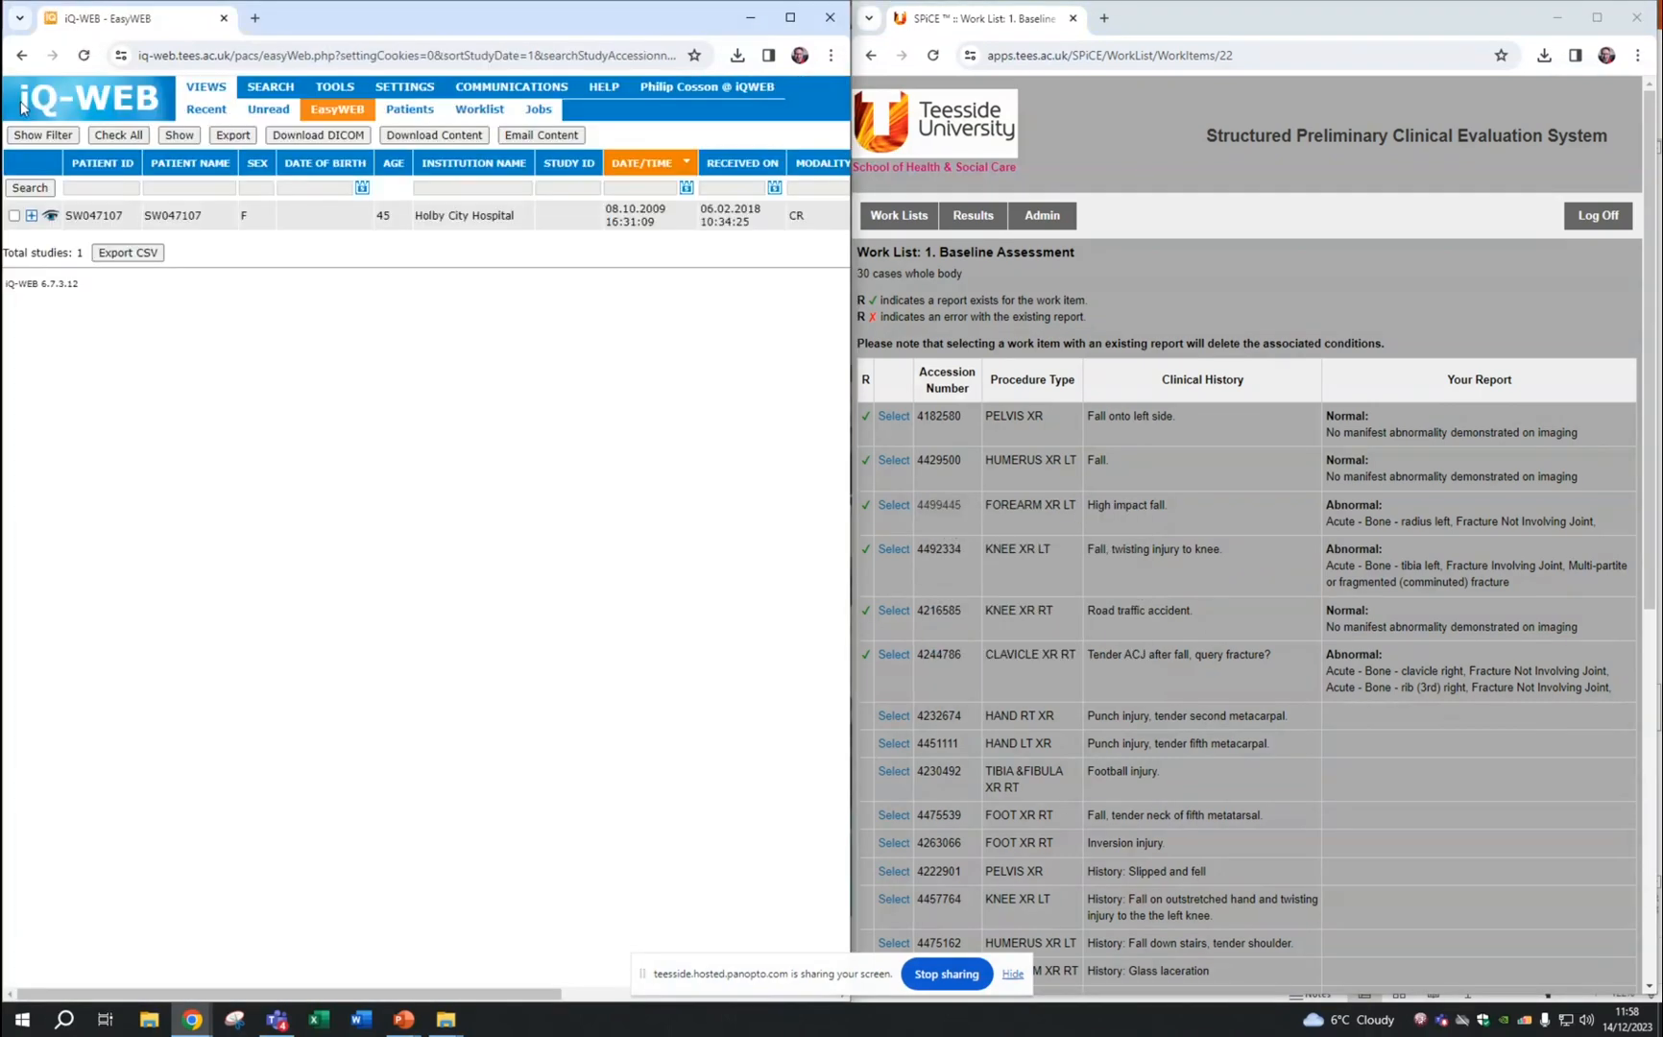
pyautogui.moveTo(407, 1001); pyautogui.dragTo(585, 998)
pyautogui.moveTo(641, 188); pyautogui.dragTo(598, 191)
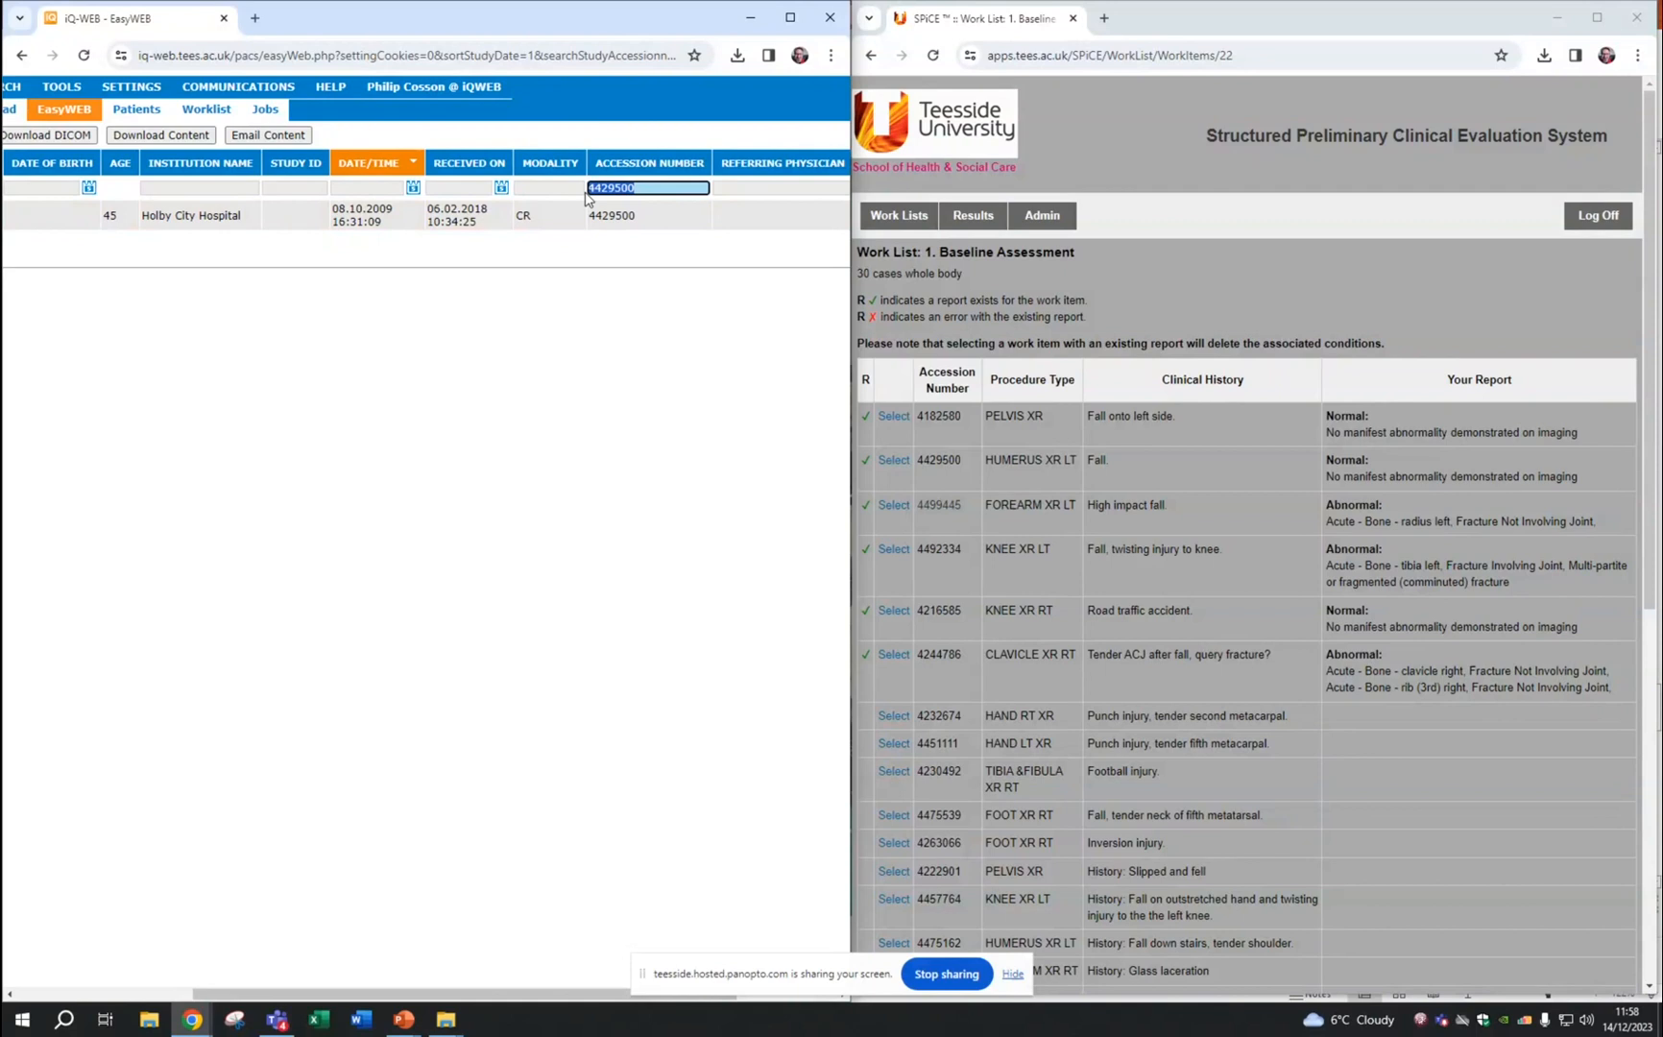
pyautogui.hotkey('ctrl', 'v')
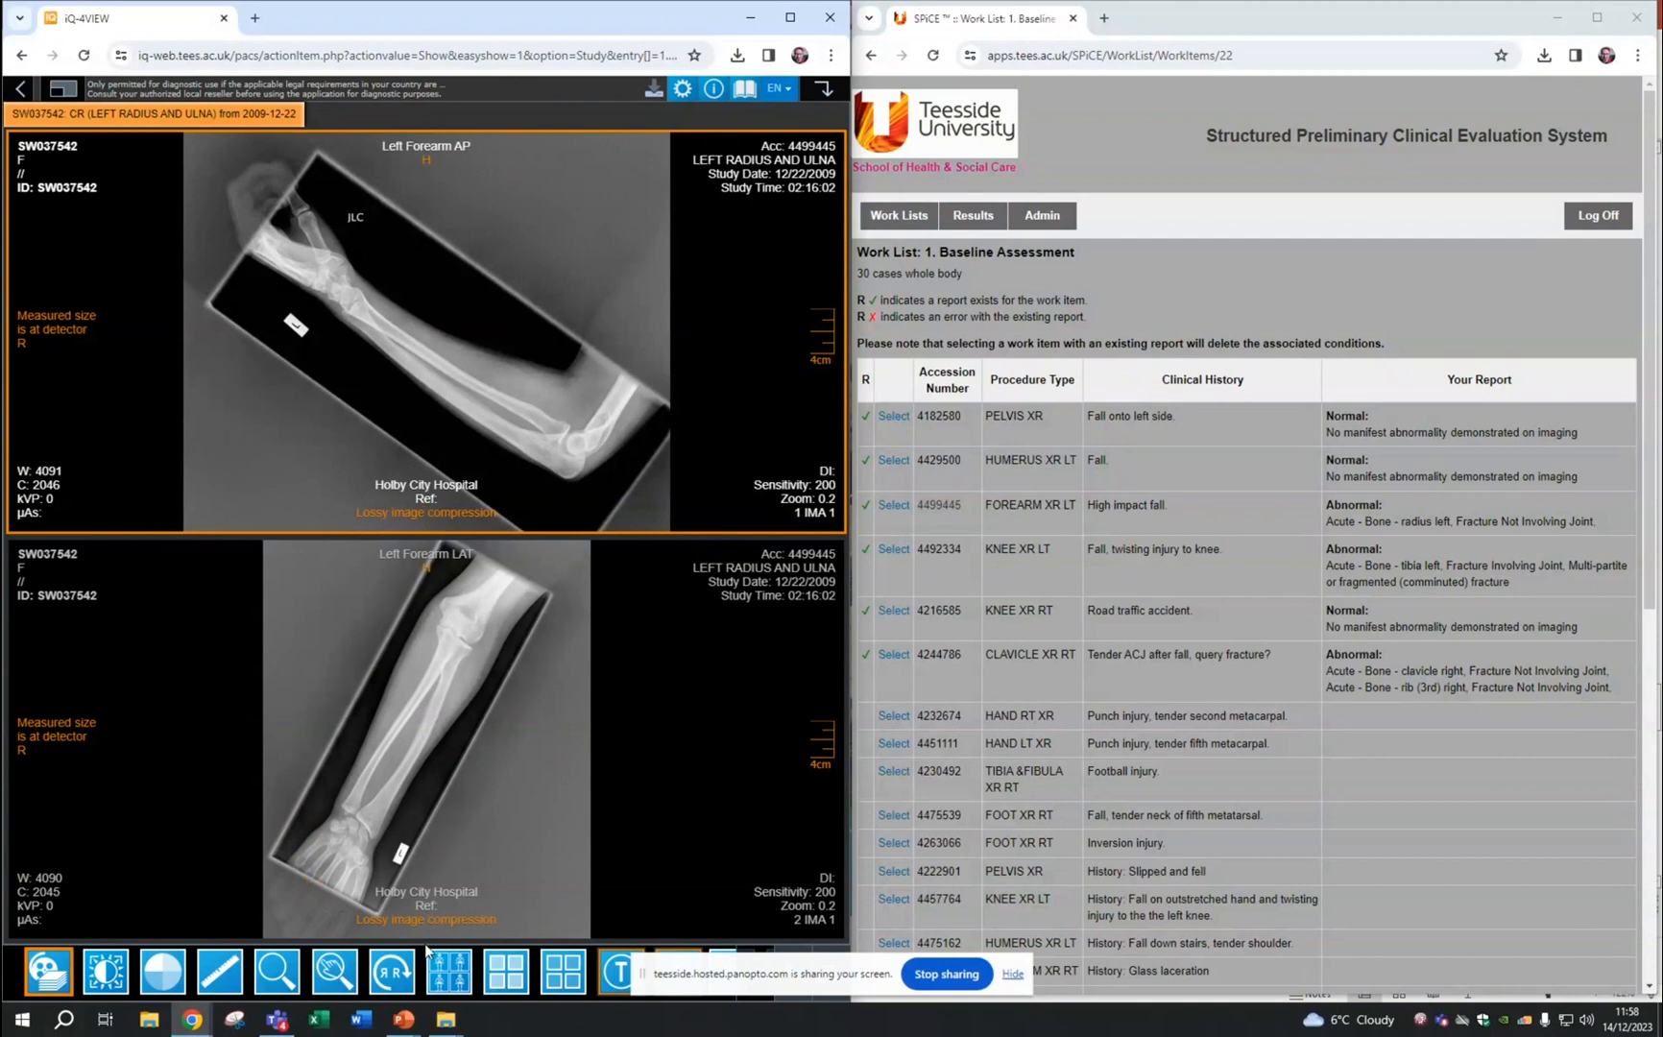
# Set the series layout to 1x1 so the left forearm AP image is shown alone.
pyautogui.click(564, 979)
pyautogui.click(495, 979)
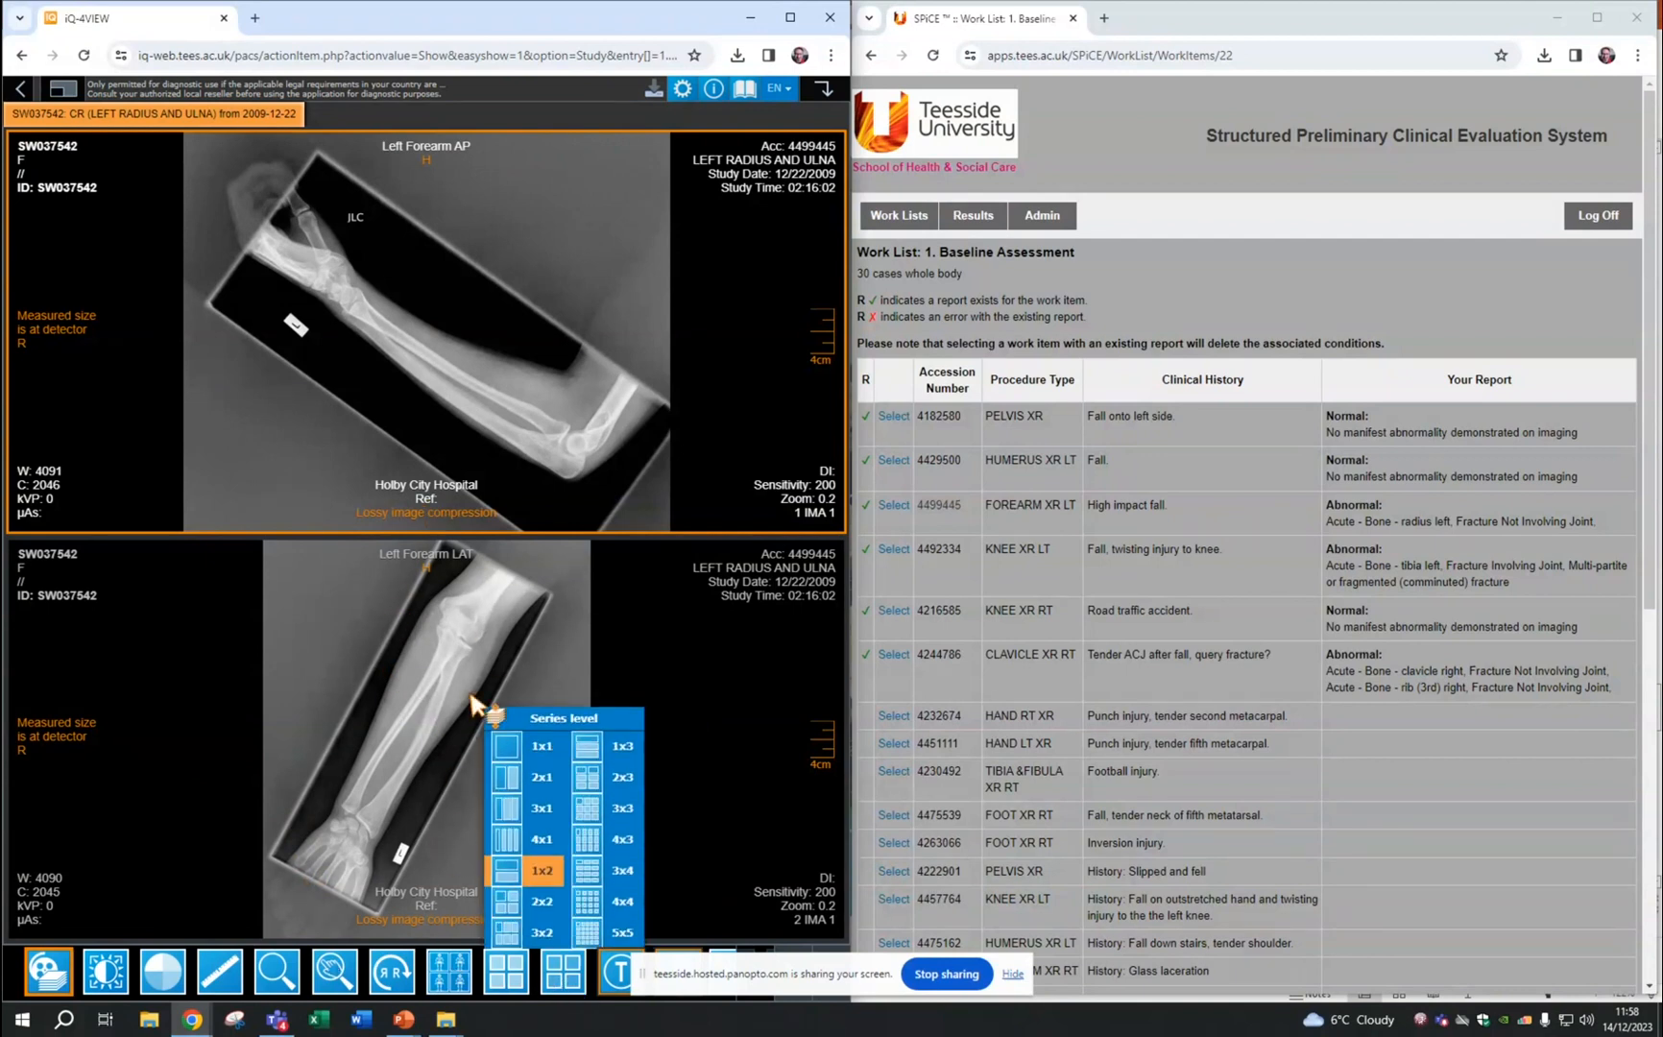
pyautogui.click(503, 747)
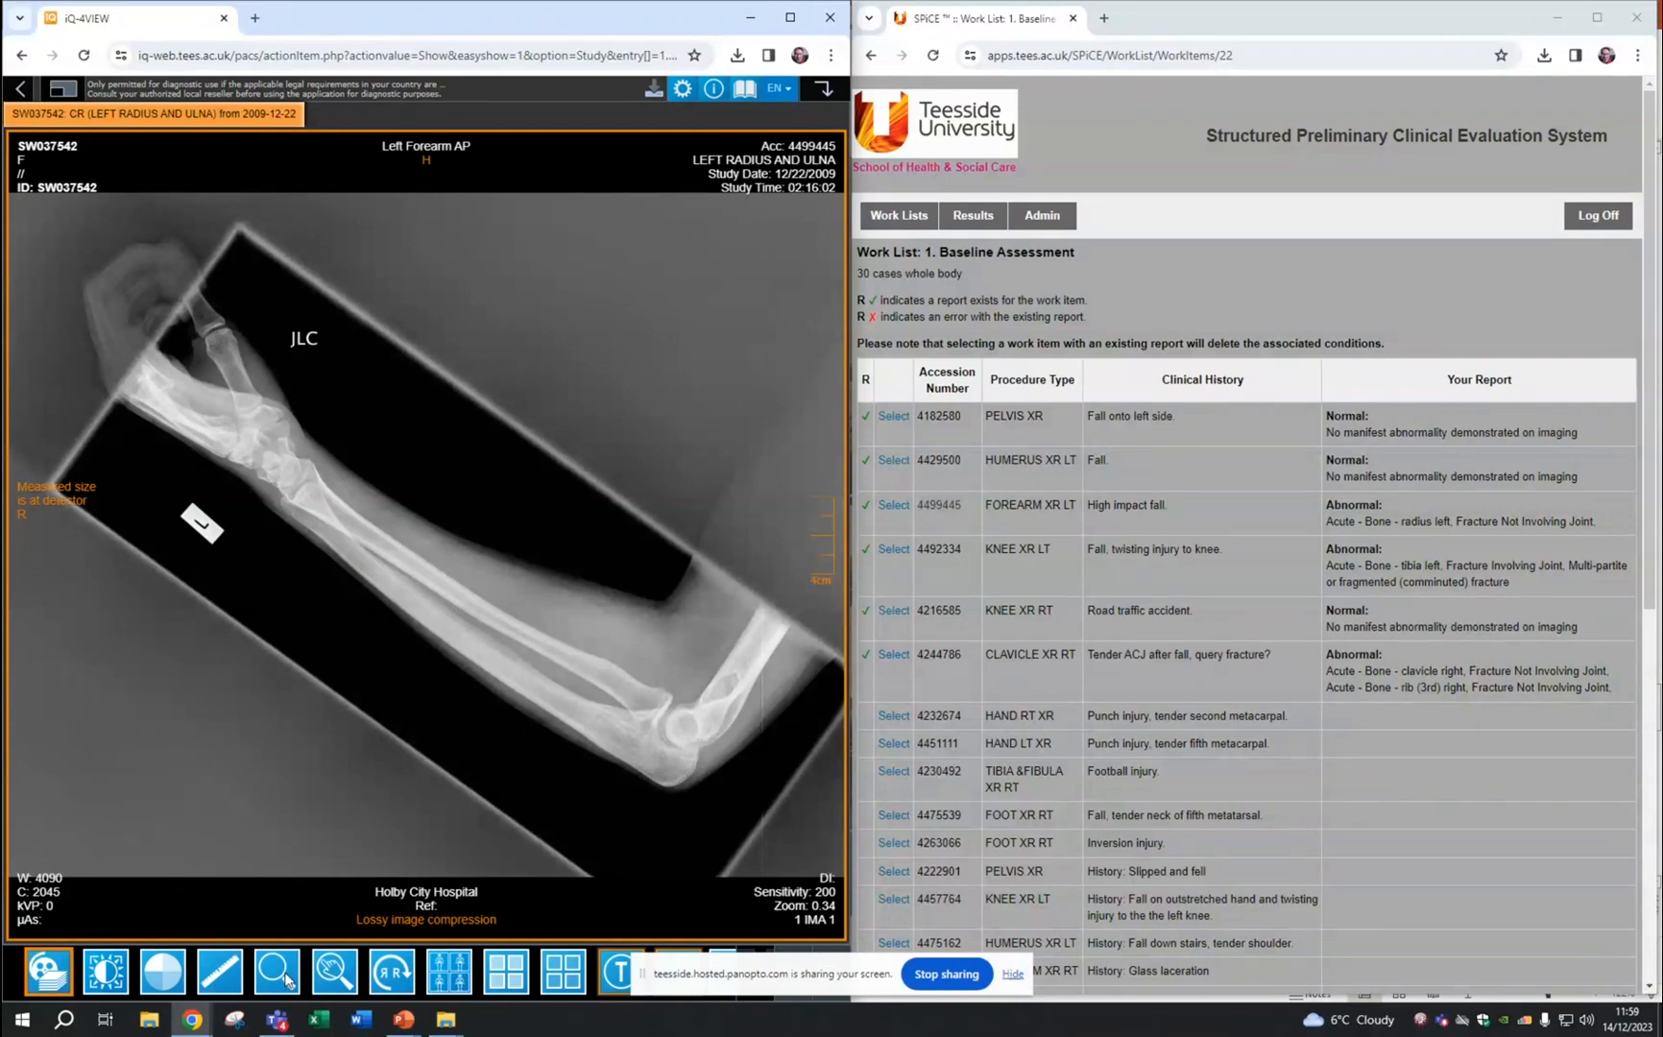
# Magnify the left forearm AP image to a zoom of about 0.8 and examine the bones along to the wrist.
pyautogui.click(335, 973)
pyautogui.moveTo(64, 825); pyautogui.dragTo(68, 805)
pyautogui.moveTo(287, 619)
pyautogui.mouseDown()
pyautogui.moveTo(453, 695)
pyautogui.moveTo(493, 732)
pyautogui.moveTo(390, 577)
pyautogui.moveTo(507, 679)
pyautogui.mouseUp()
pyautogui.moveTo(309, 582); pyautogui.dragTo(523, 675)
pyautogui.moveTo(414, 633); pyautogui.dragTo(638, 768)
pyautogui.moveTo(125, 446); pyautogui.dragTo(300, 591)
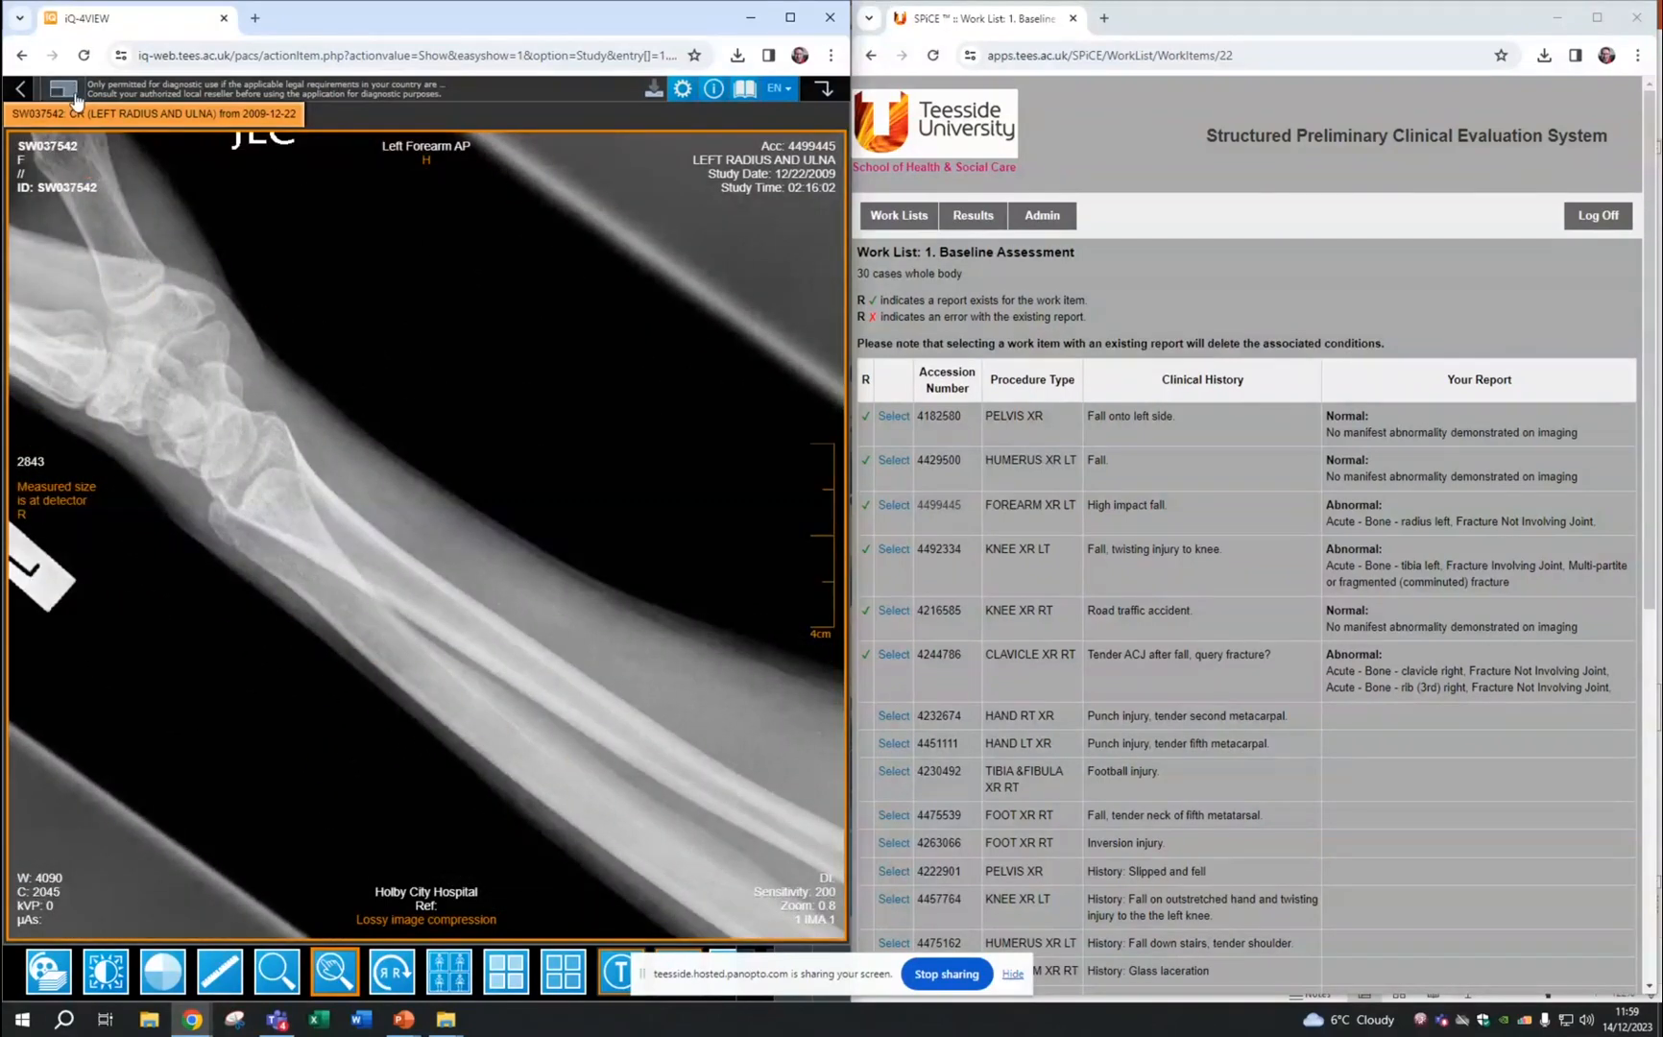
# Display the left forearm LAT image and examine it up to the elbow at a zoom of about 0.93.
pyautogui.click(77, 89)
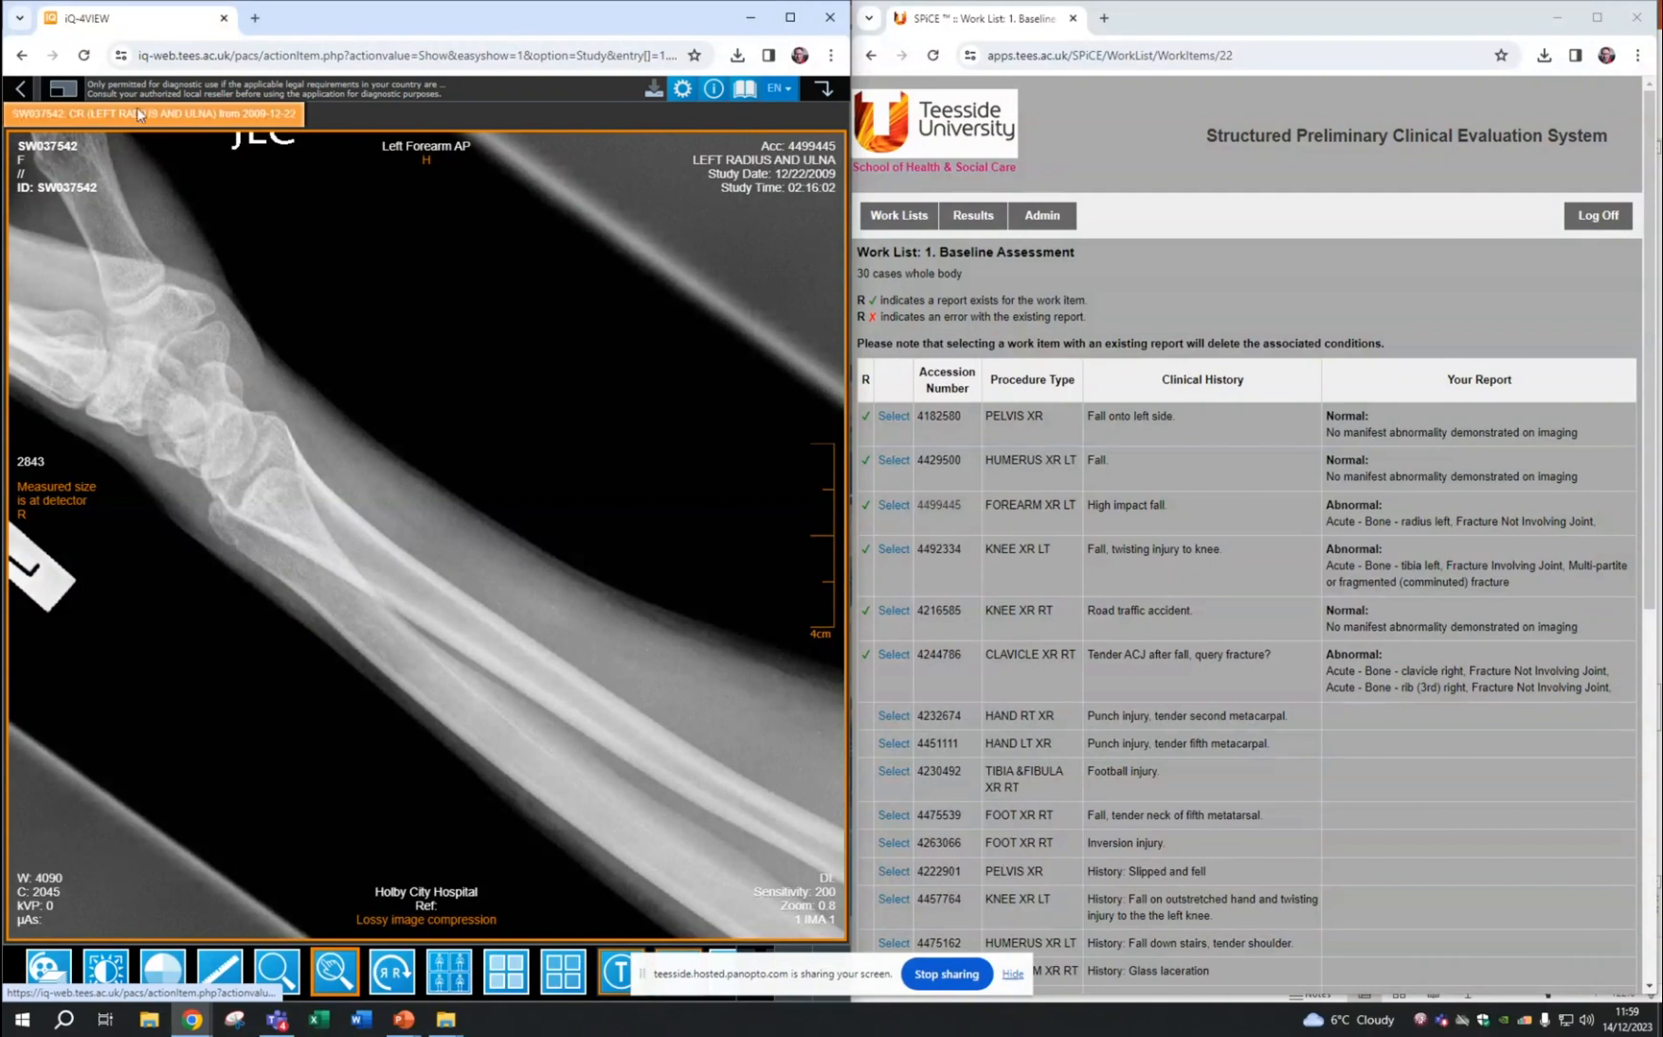
pyautogui.moveTo(118, 110); pyautogui.dragTo(188, 374)
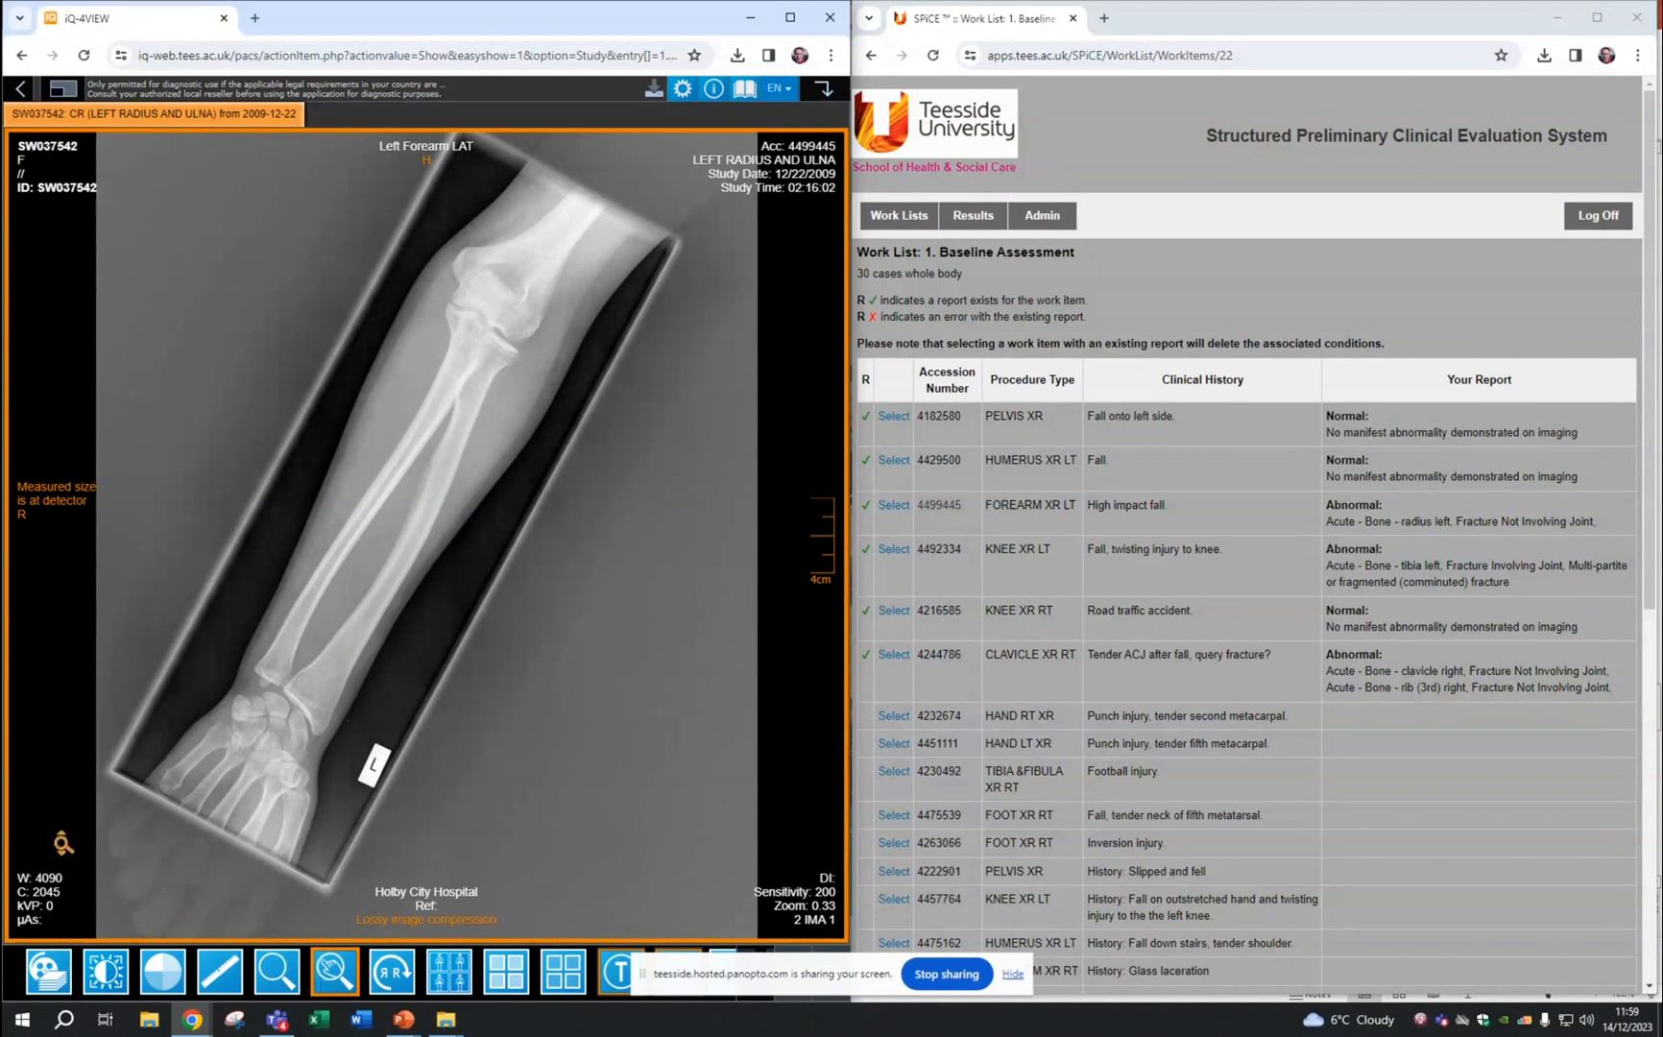
pyautogui.scroll(6, 58, 833)
pyautogui.moveTo(296, 790); pyautogui.dragTo(490, 735)
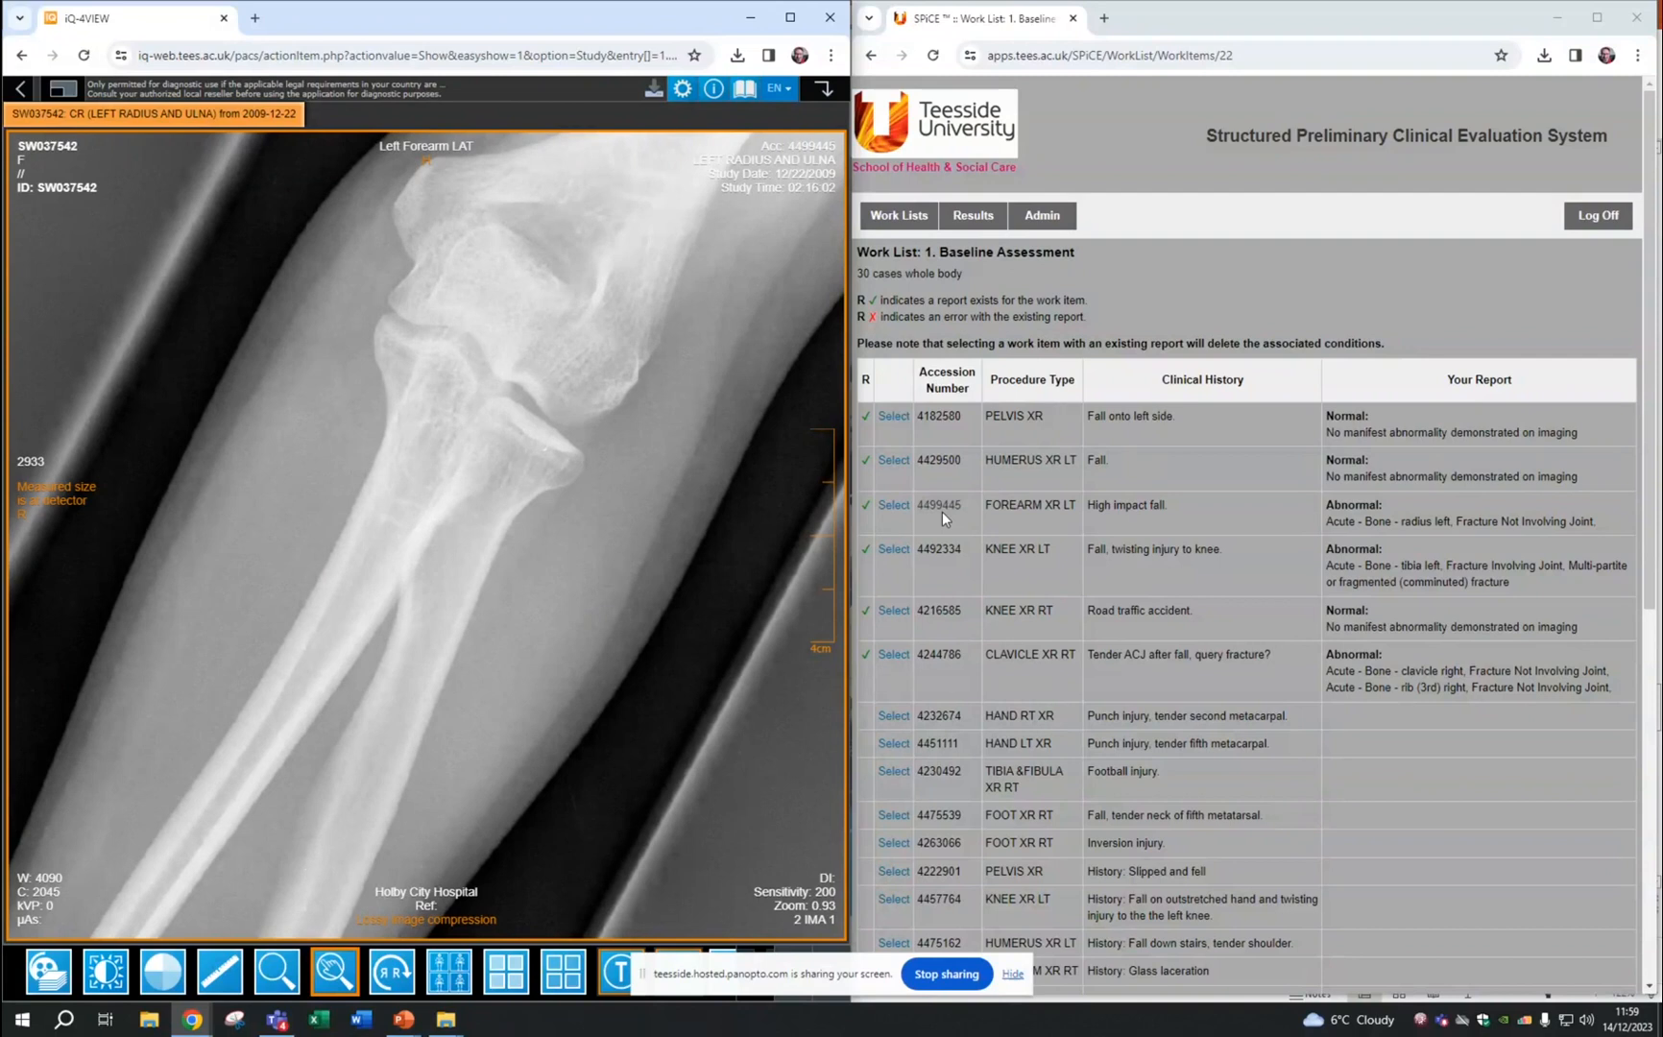
# Report the FOREARM XR LT work item as No Action Required without additional exams and complete the comment.
pyautogui.click(894, 509)
pyautogui.click(1157, 490)
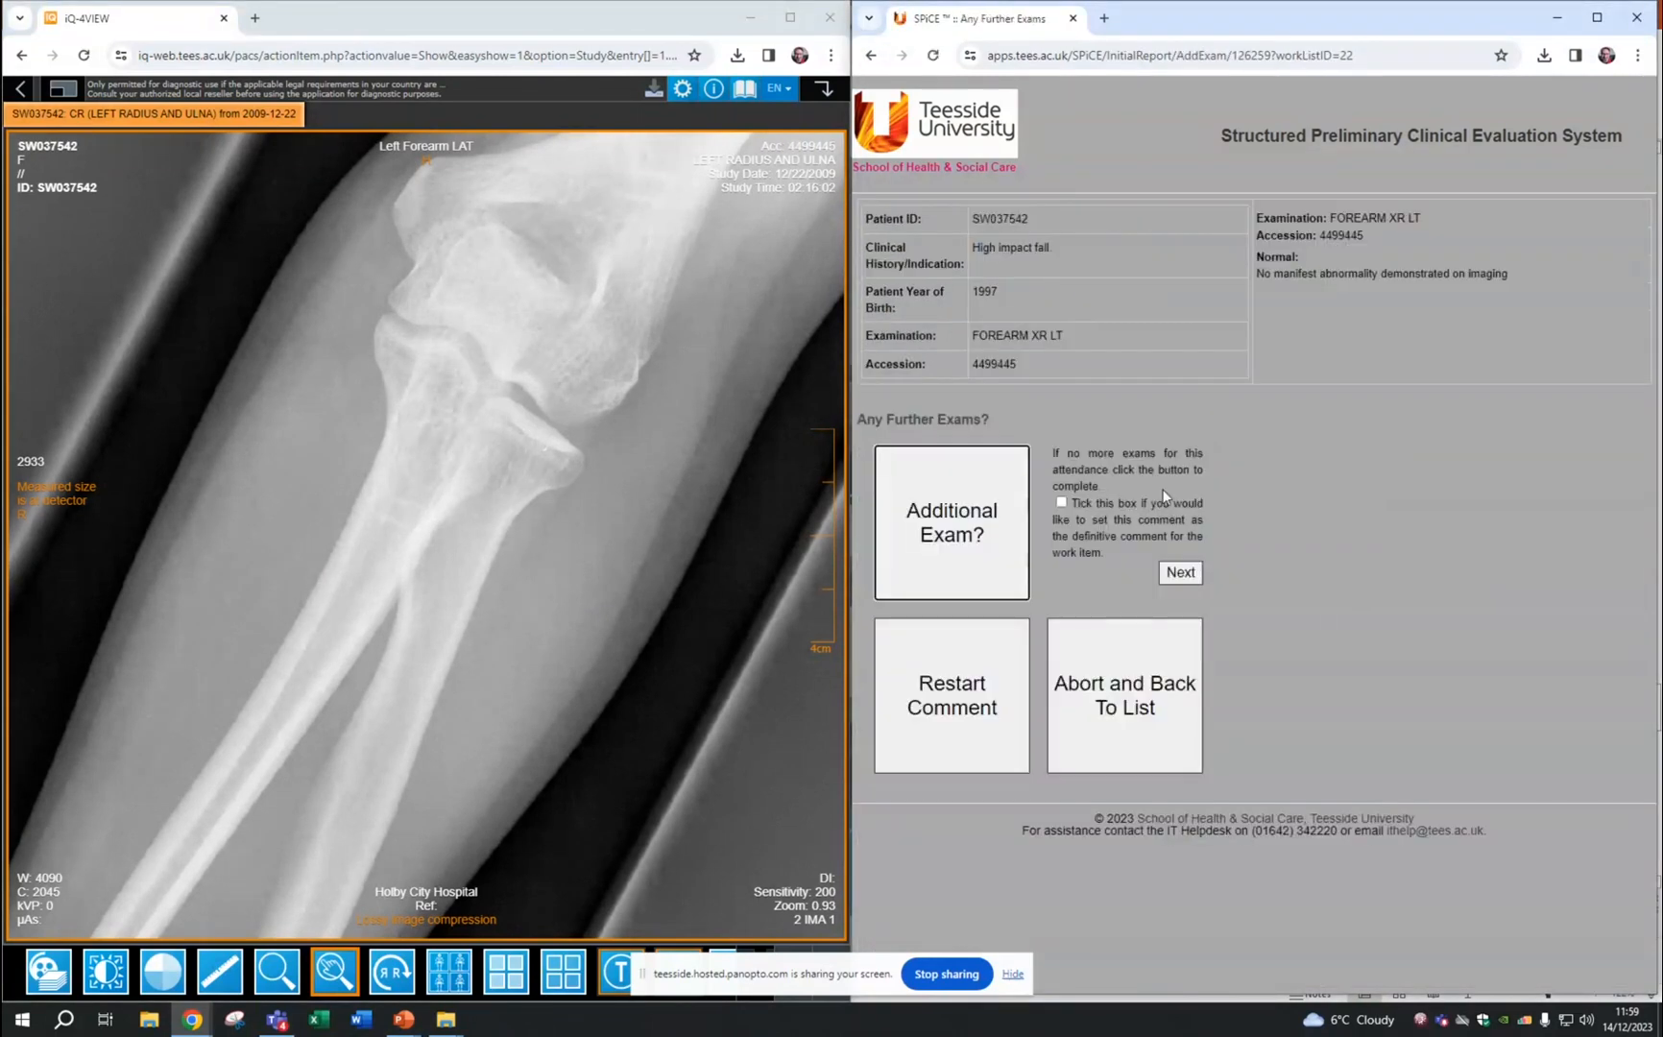
pyautogui.click(1181, 572)
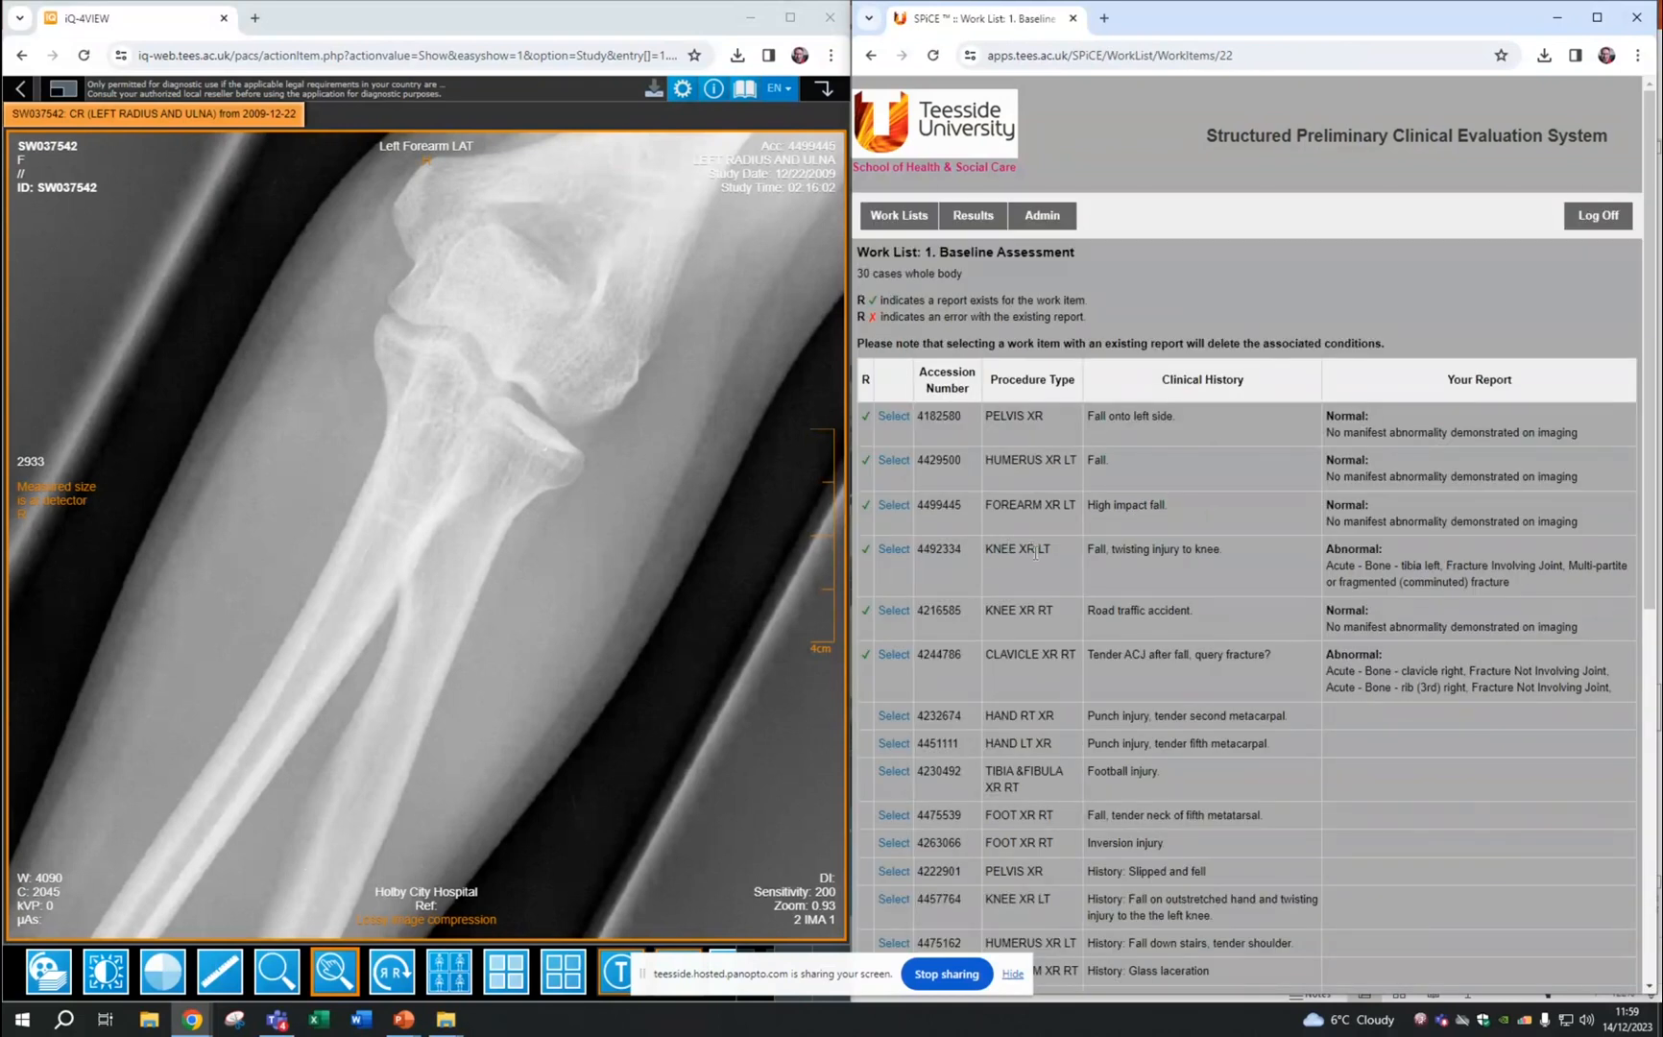
# Look up the KNEE XR LT work item by its accession number in iQ-WEB and open the left knee study.
pyautogui.rightClick(928, 554)
pyautogui.click(962, 576)
pyautogui.click(20, 88)
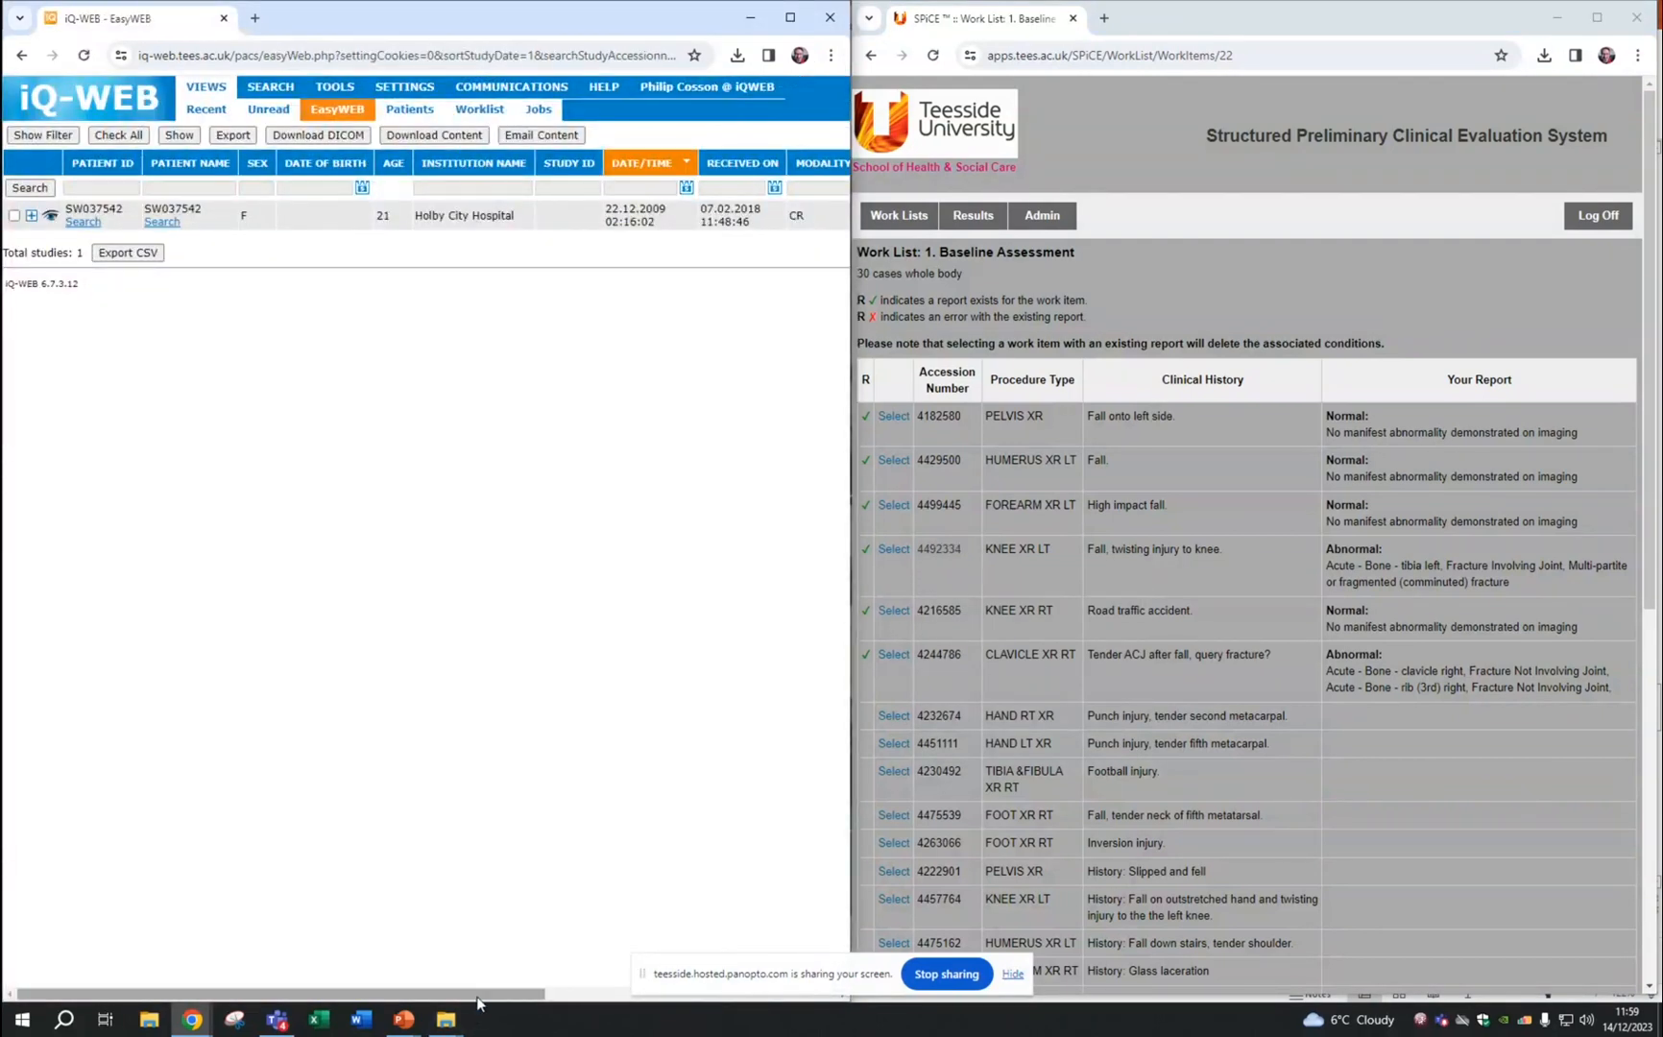
pyautogui.moveTo(480, 994); pyautogui.dragTo(650, 999)
pyautogui.click(653, 186)
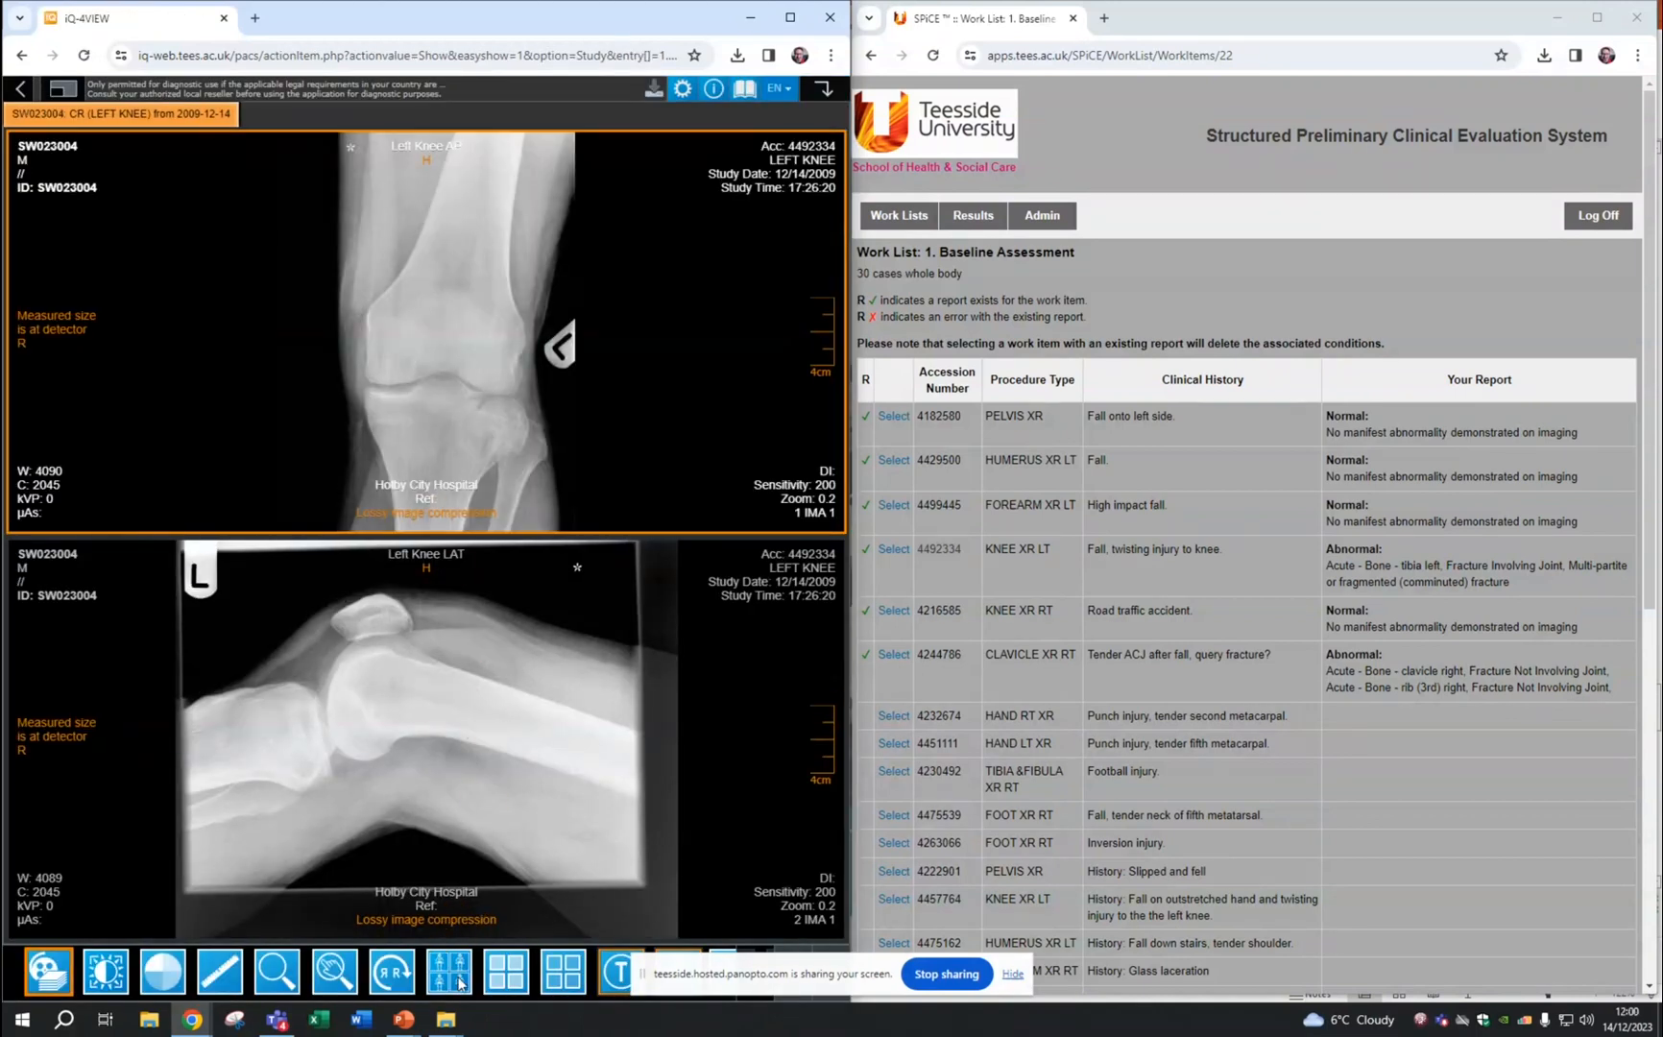
# Set the series layout to 1x1 and replace the left knee AP image with the left knee LAT image.
pyautogui.click(502, 975)
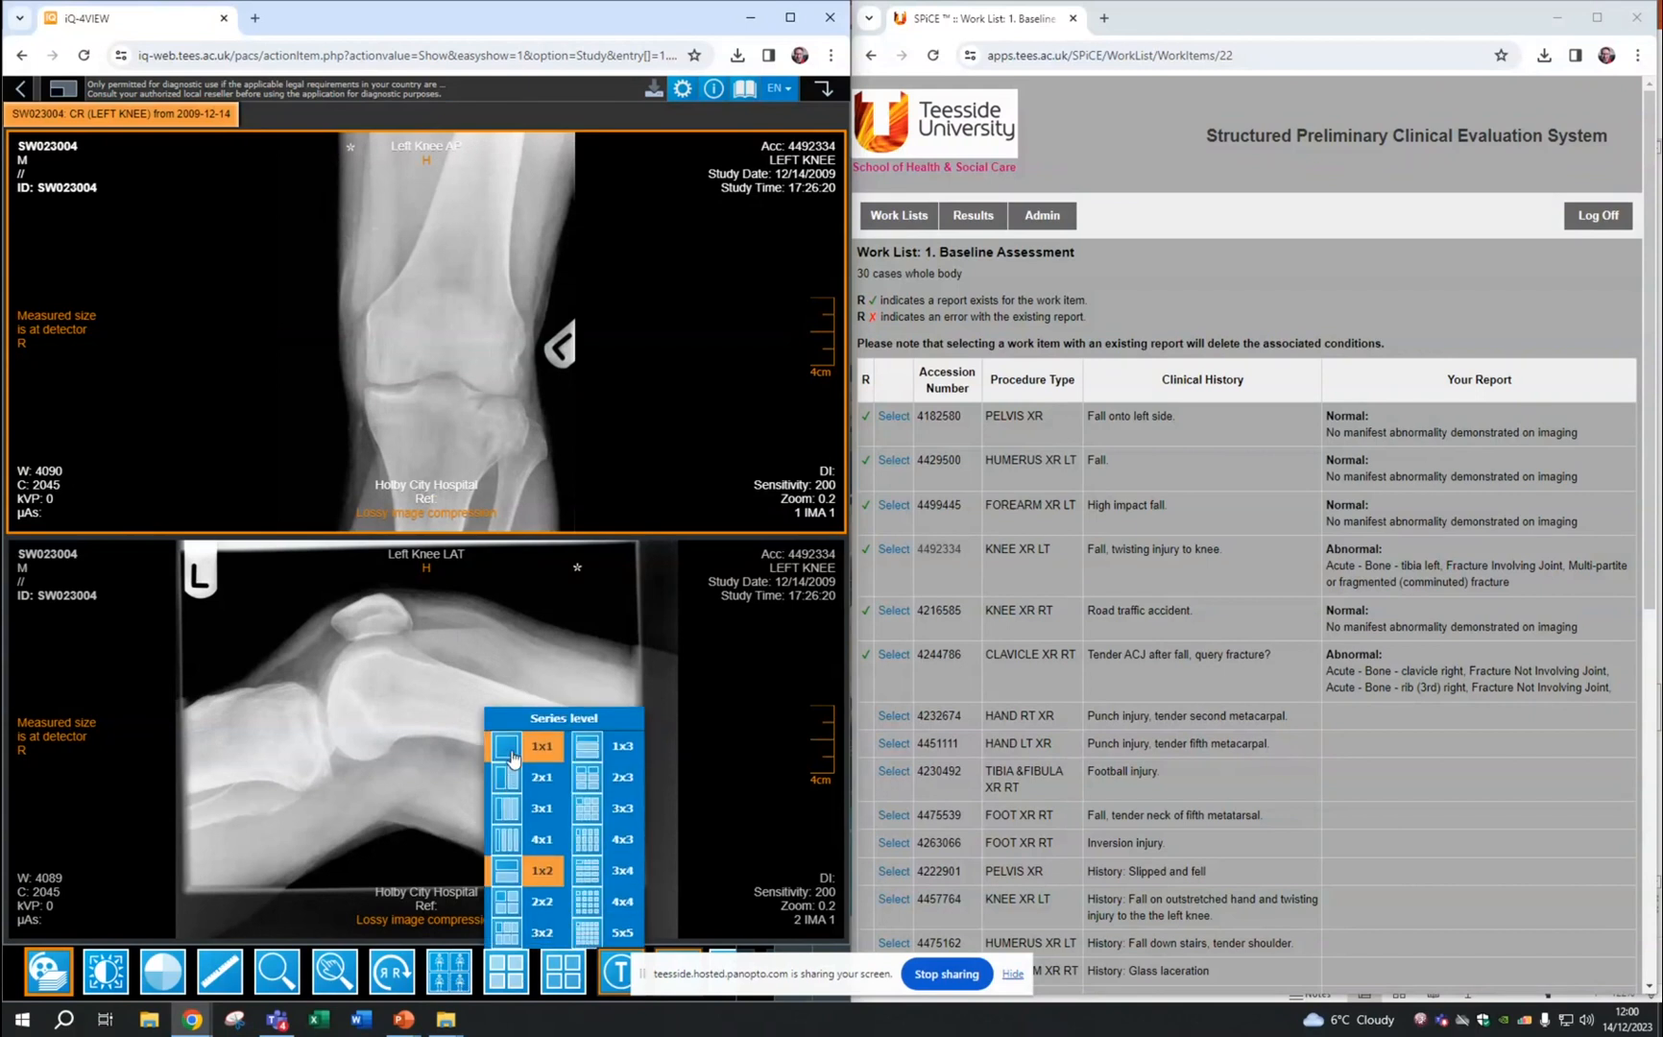
pyautogui.click(511, 756)
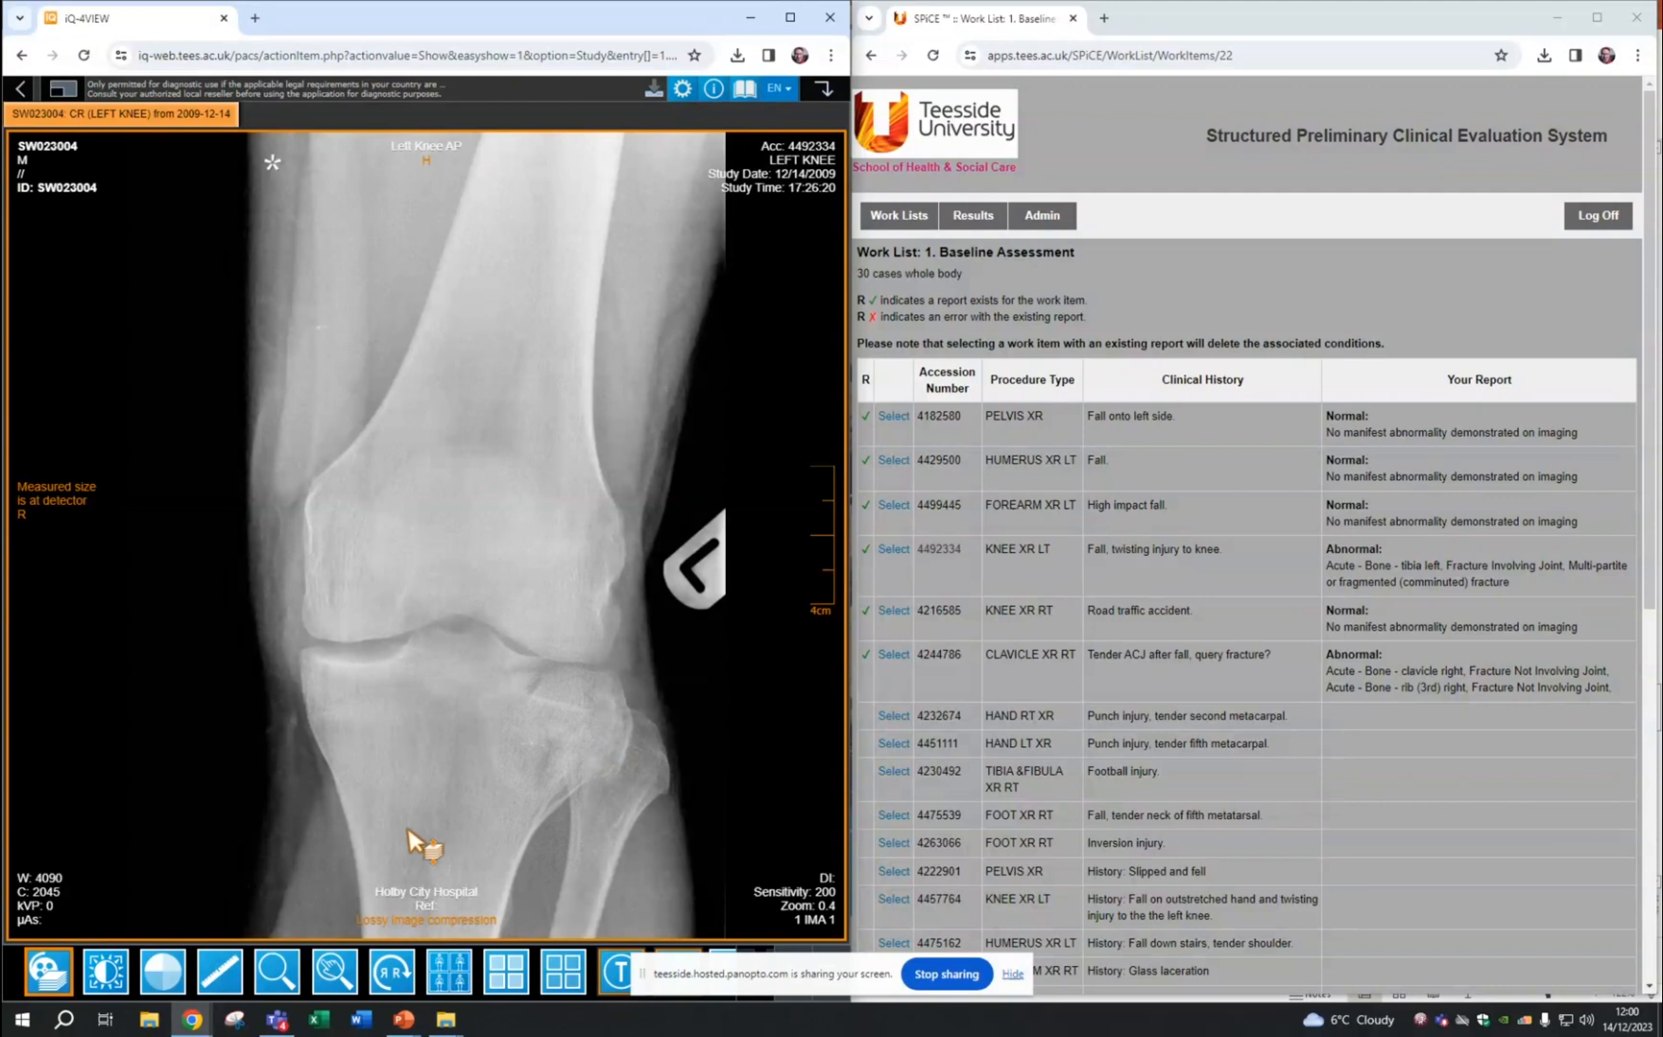
pyautogui.moveTo(109, 100)
pyautogui.moveTo(102, 94); pyautogui.dragTo(292, 400)
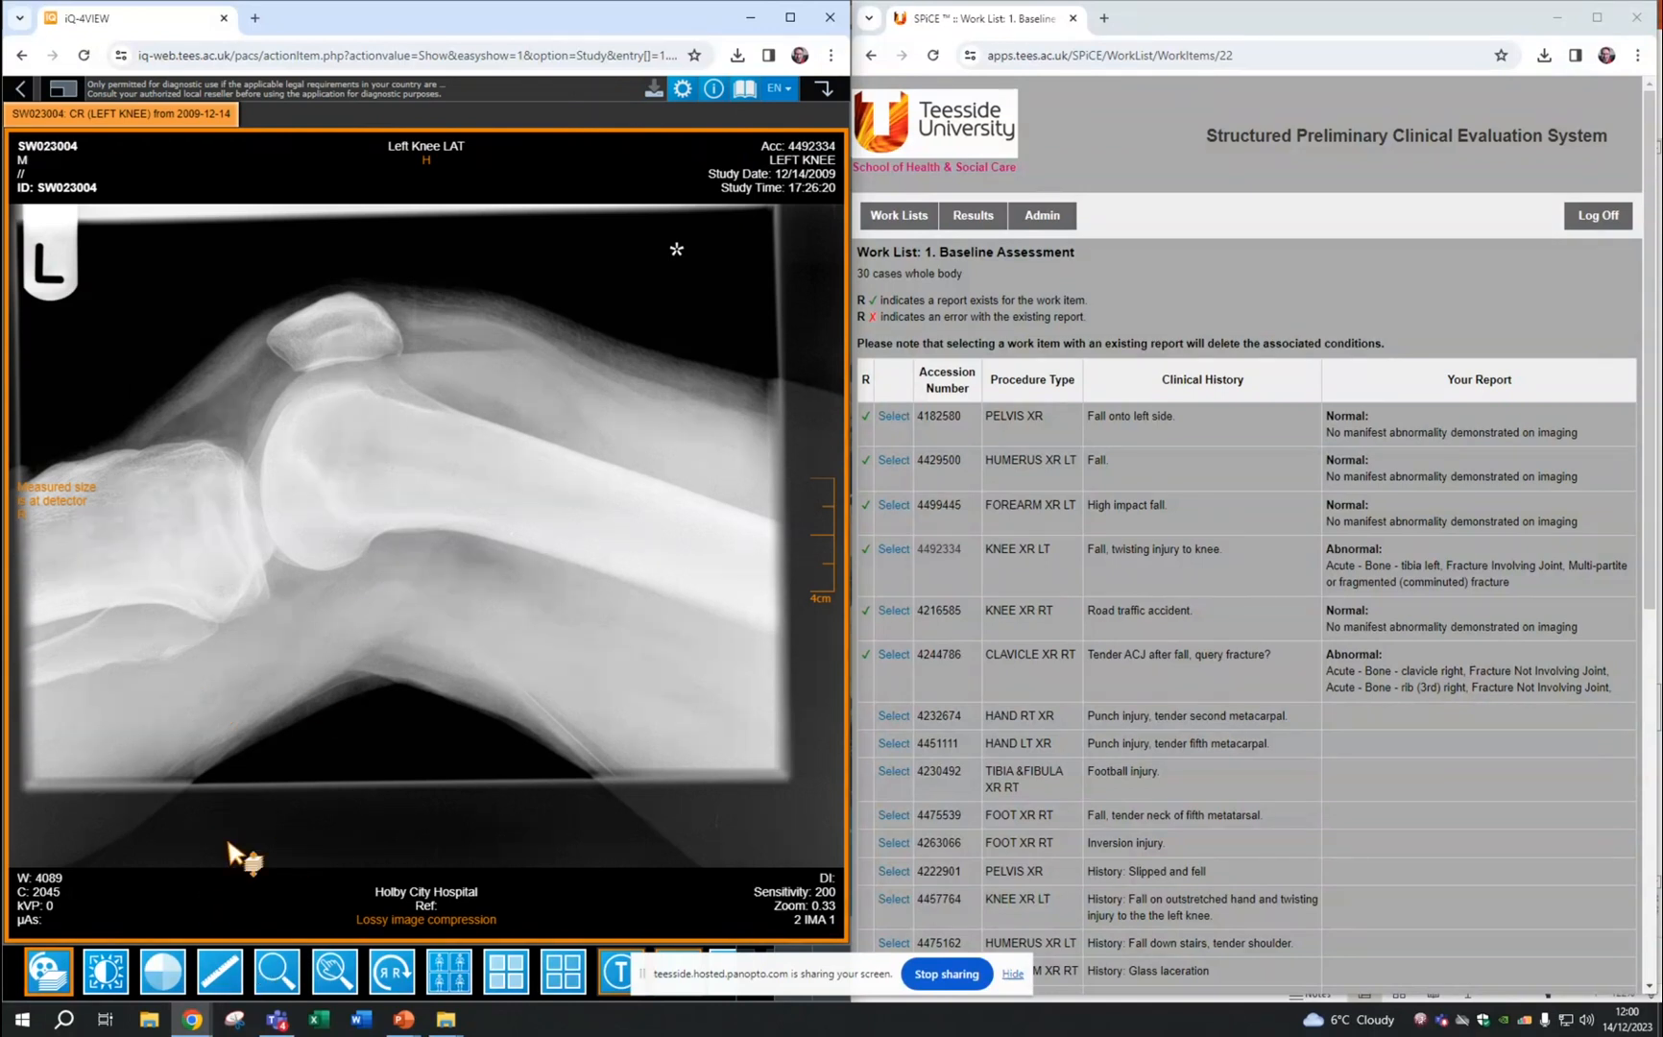
# Magnify the left knee LAT image to a zoom of about 0.73 and examine the patella, distal femur and proximal tibia.
pyautogui.click(335, 976)
pyautogui.moveTo(56, 801); pyautogui.dragTo(117, 713)
pyautogui.moveTo(321, 799); pyautogui.dragTo(267, 682)
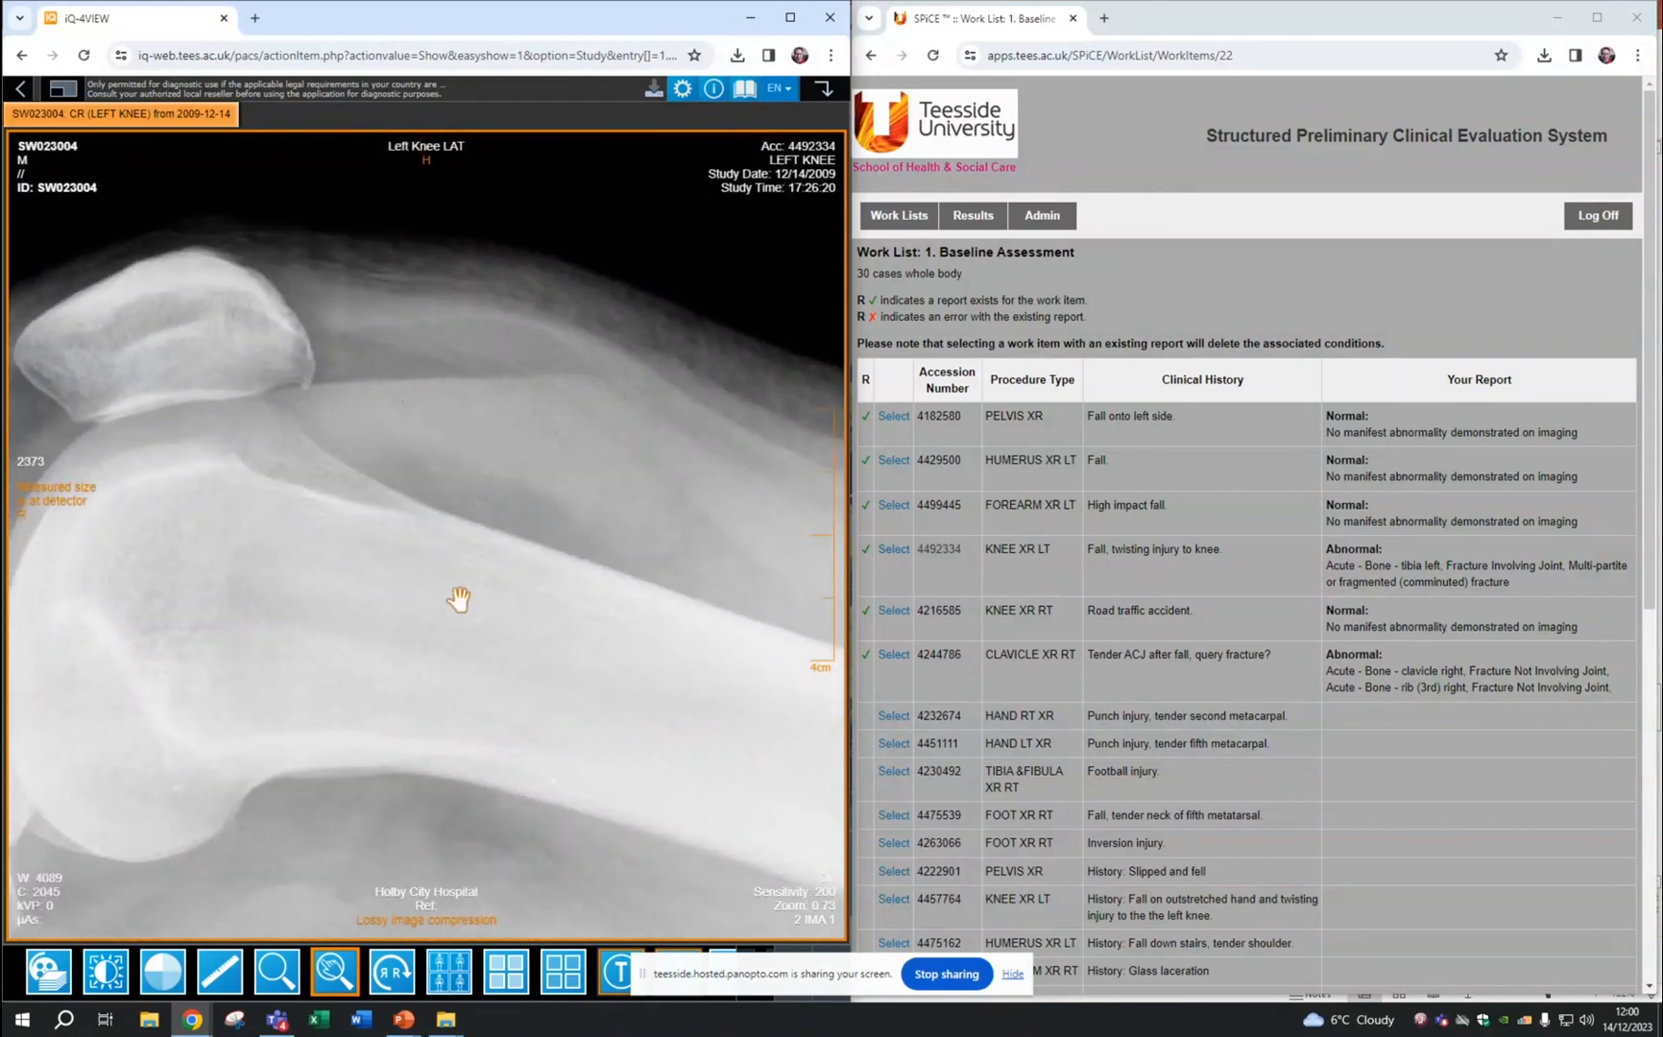
pyautogui.moveTo(459, 599); pyautogui.dragTo(528, 594)
pyautogui.moveTo(159, 645); pyautogui.dragTo(267, 635)
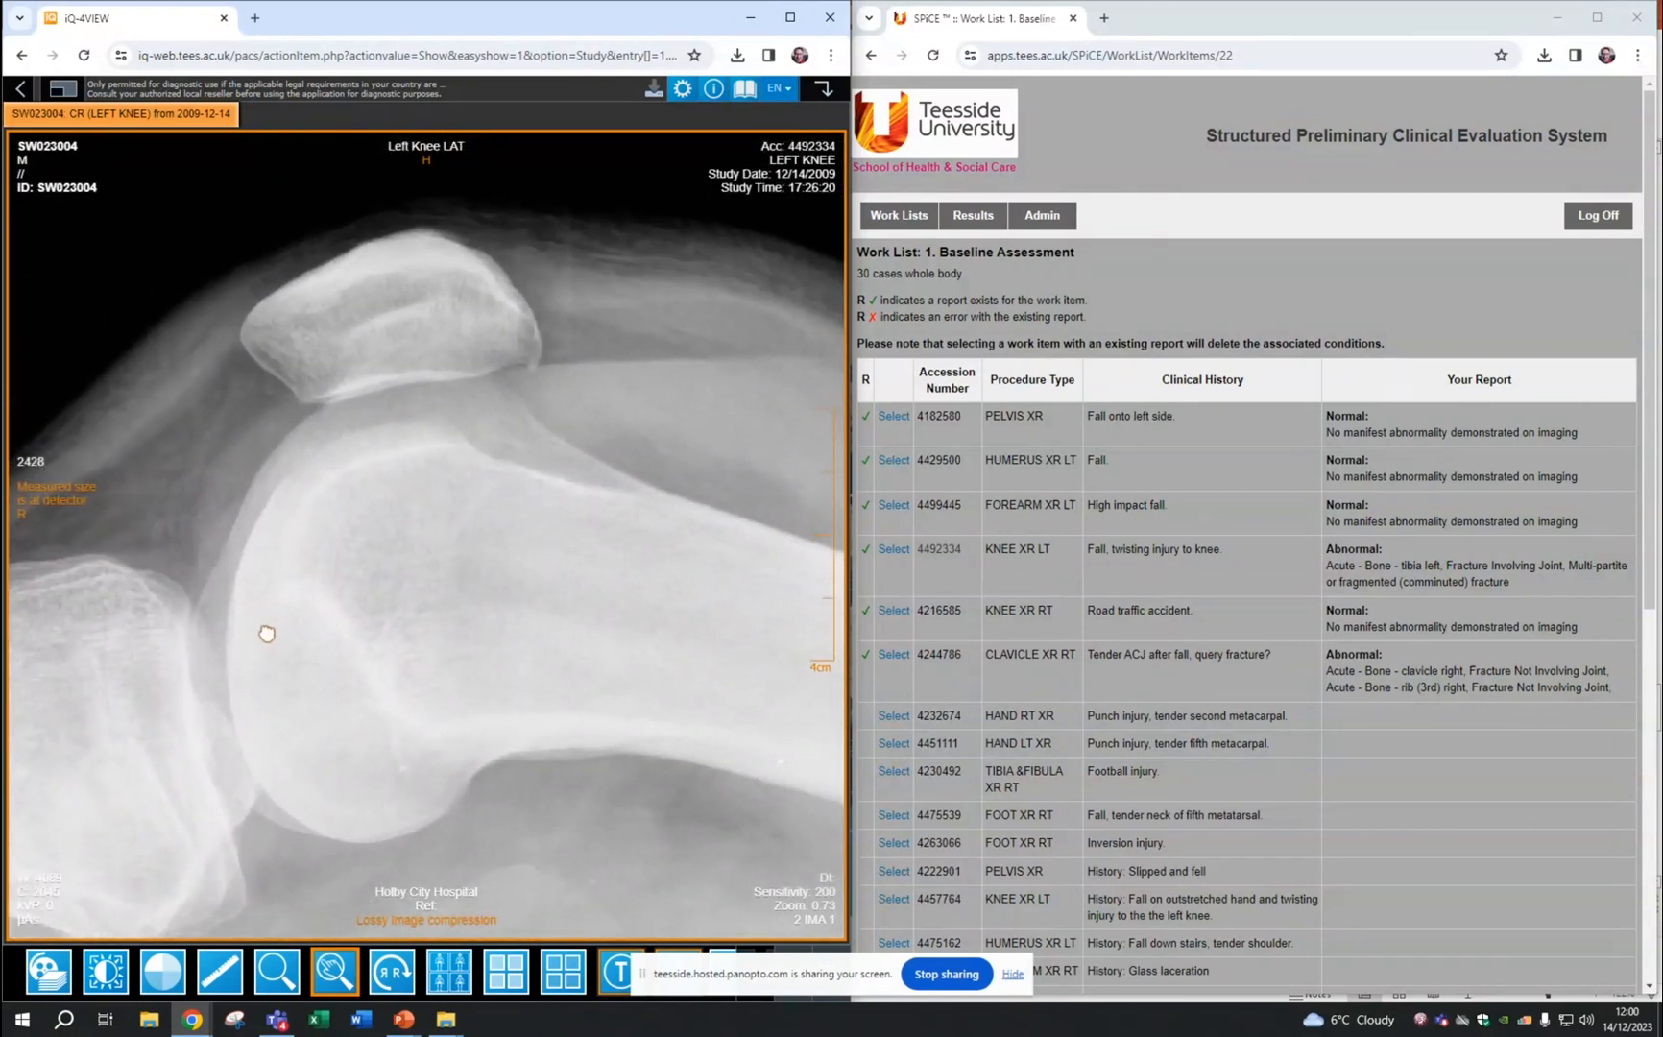
pyautogui.moveTo(453, 525); pyautogui.dragTo(415, 527)
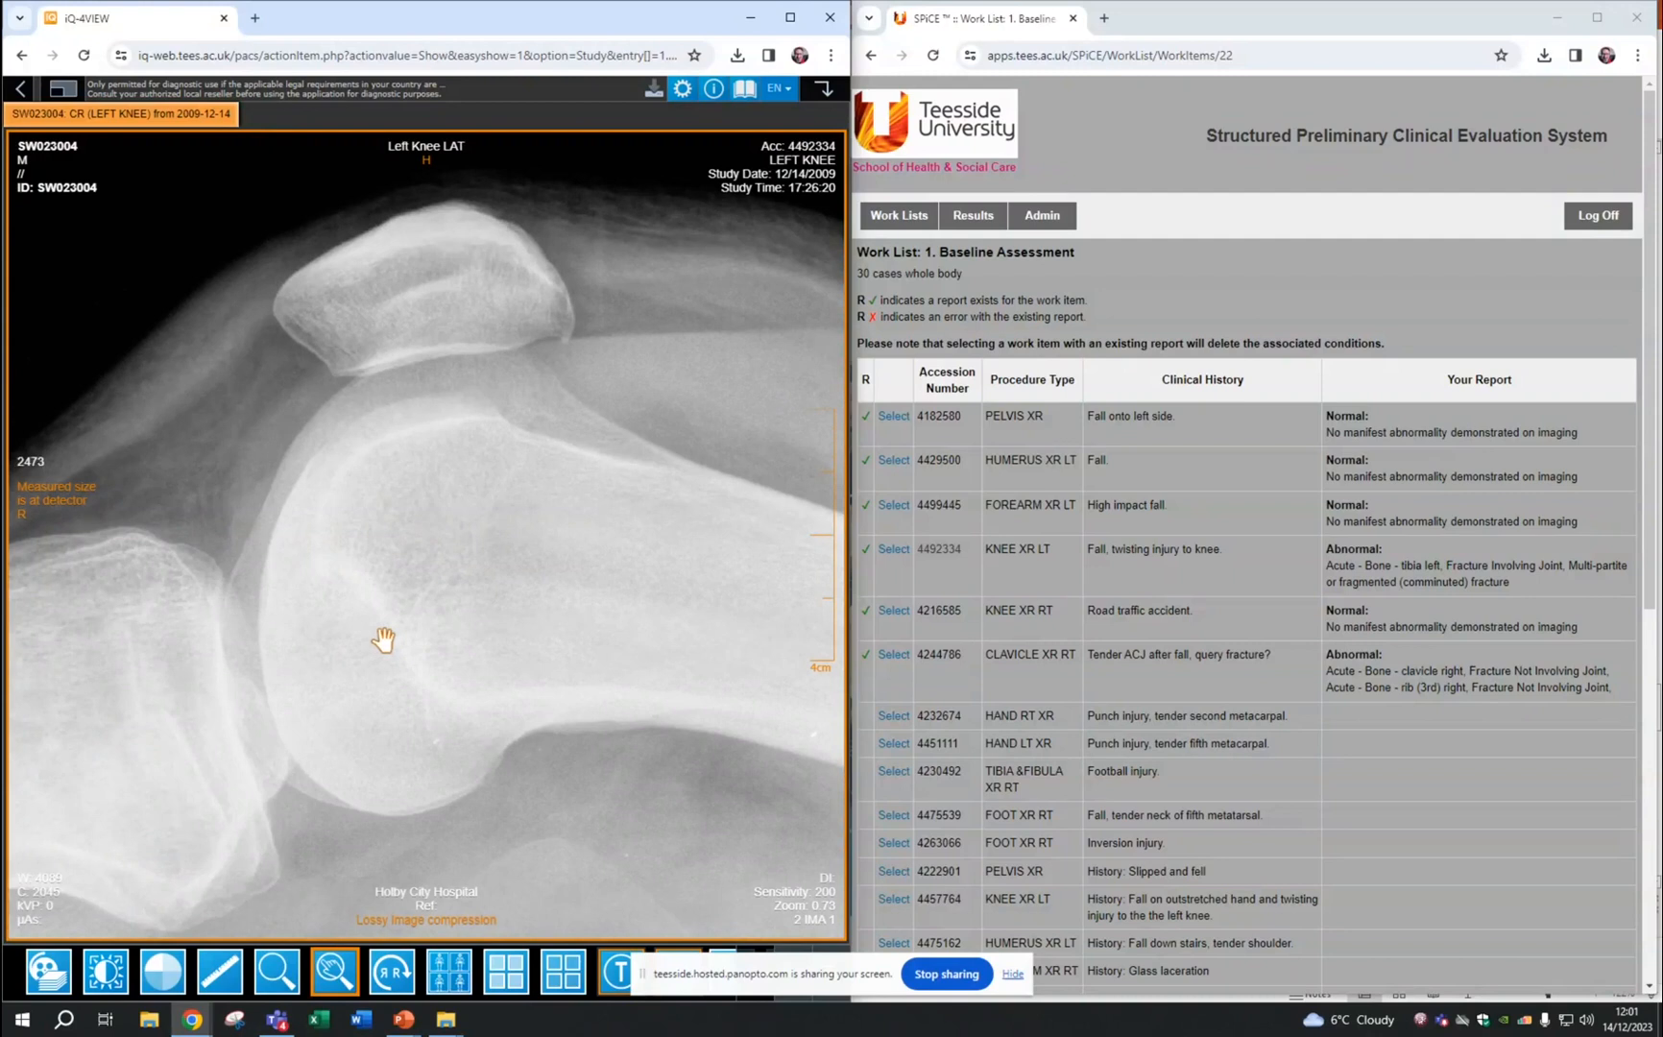
pyautogui.moveTo(456, 587); pyautogui.dragTo(319, 660)
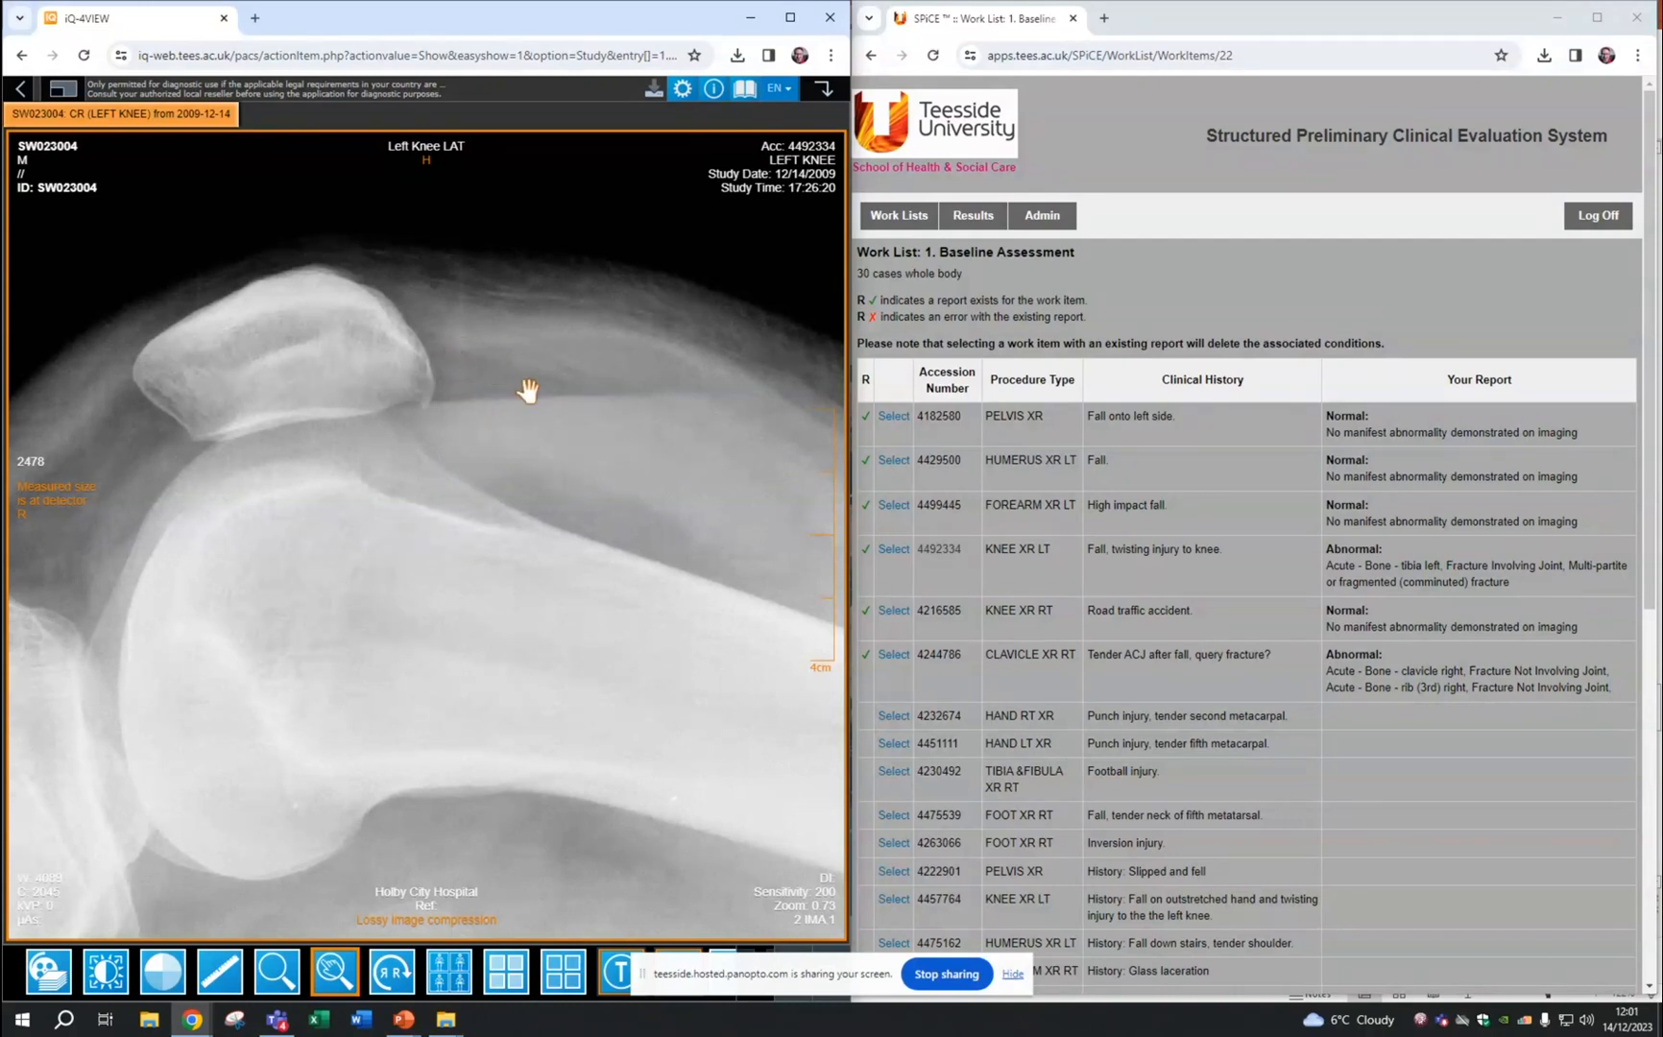
pyautogui.moveTo(352, 527); pyautogui.dragTo(360, 672)
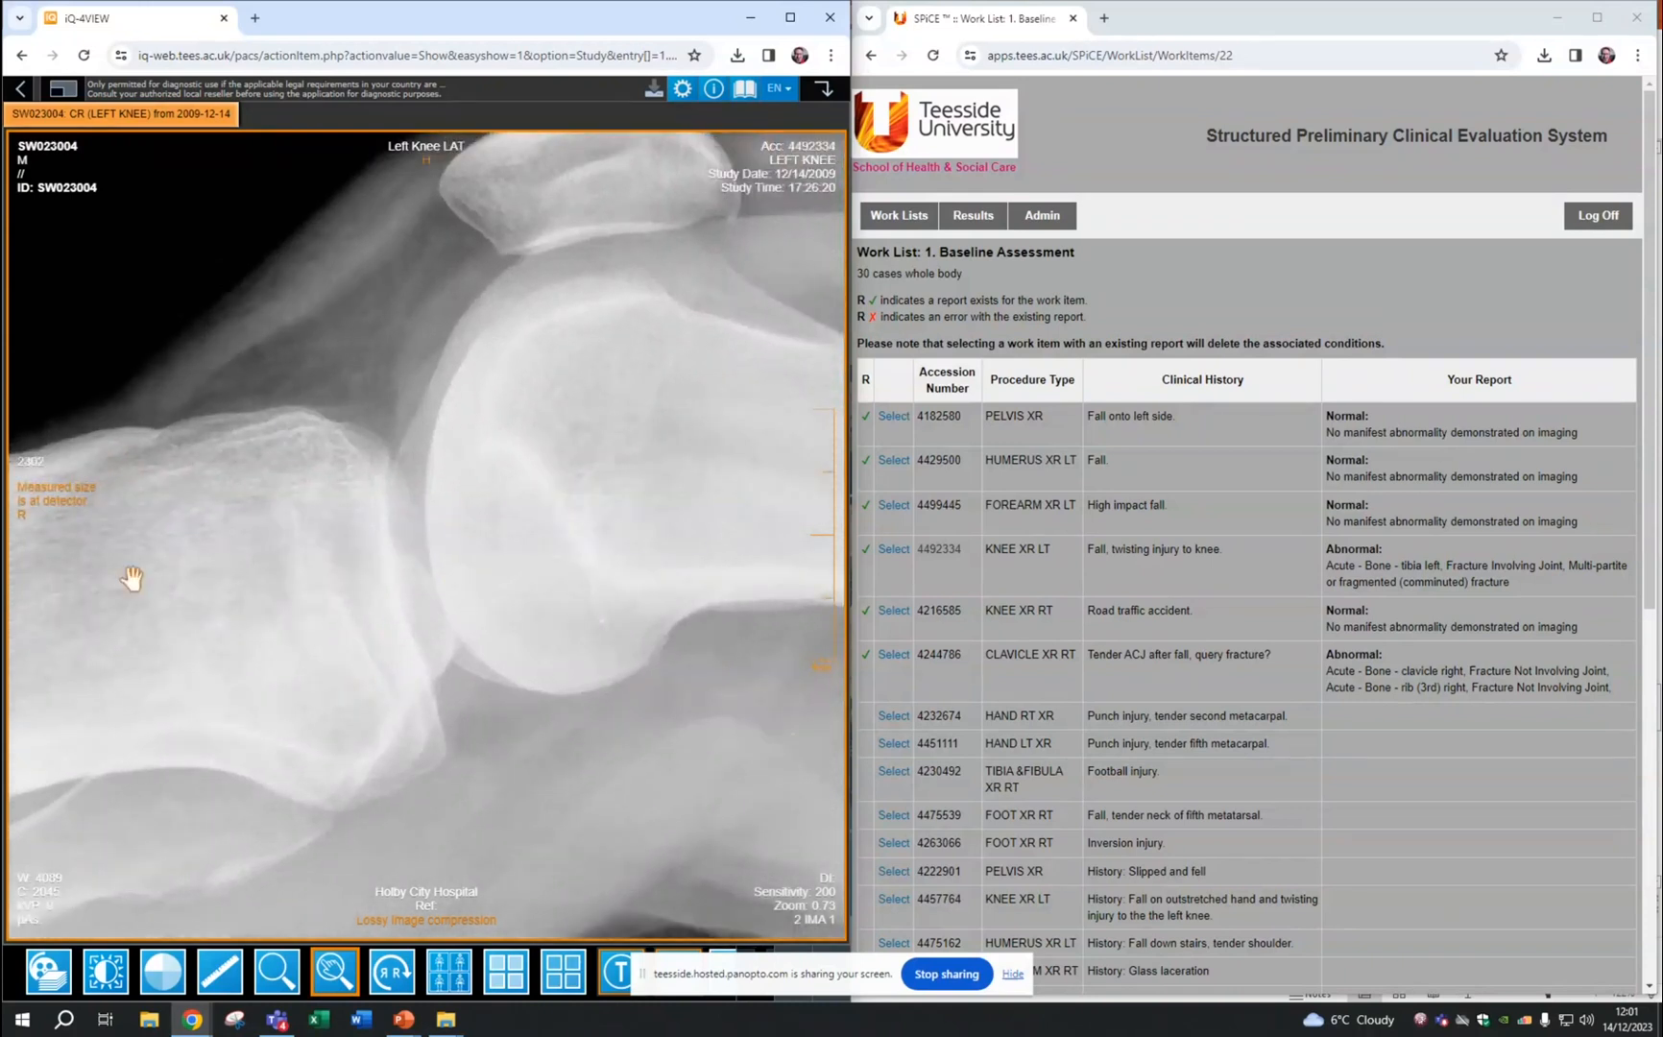
pyautogui.moveTo(323, 743); pyautogui.dragTo(296, 779)
pyautogui.moveTo(629, 483); pyautogui.dragTo(481, 567)
pyautogui.moveTo(546, 623); pyautogui.dragTo(627, 534)
pyautogui.moveTo(501, 578); pyautogui.dragTo(558, 533)
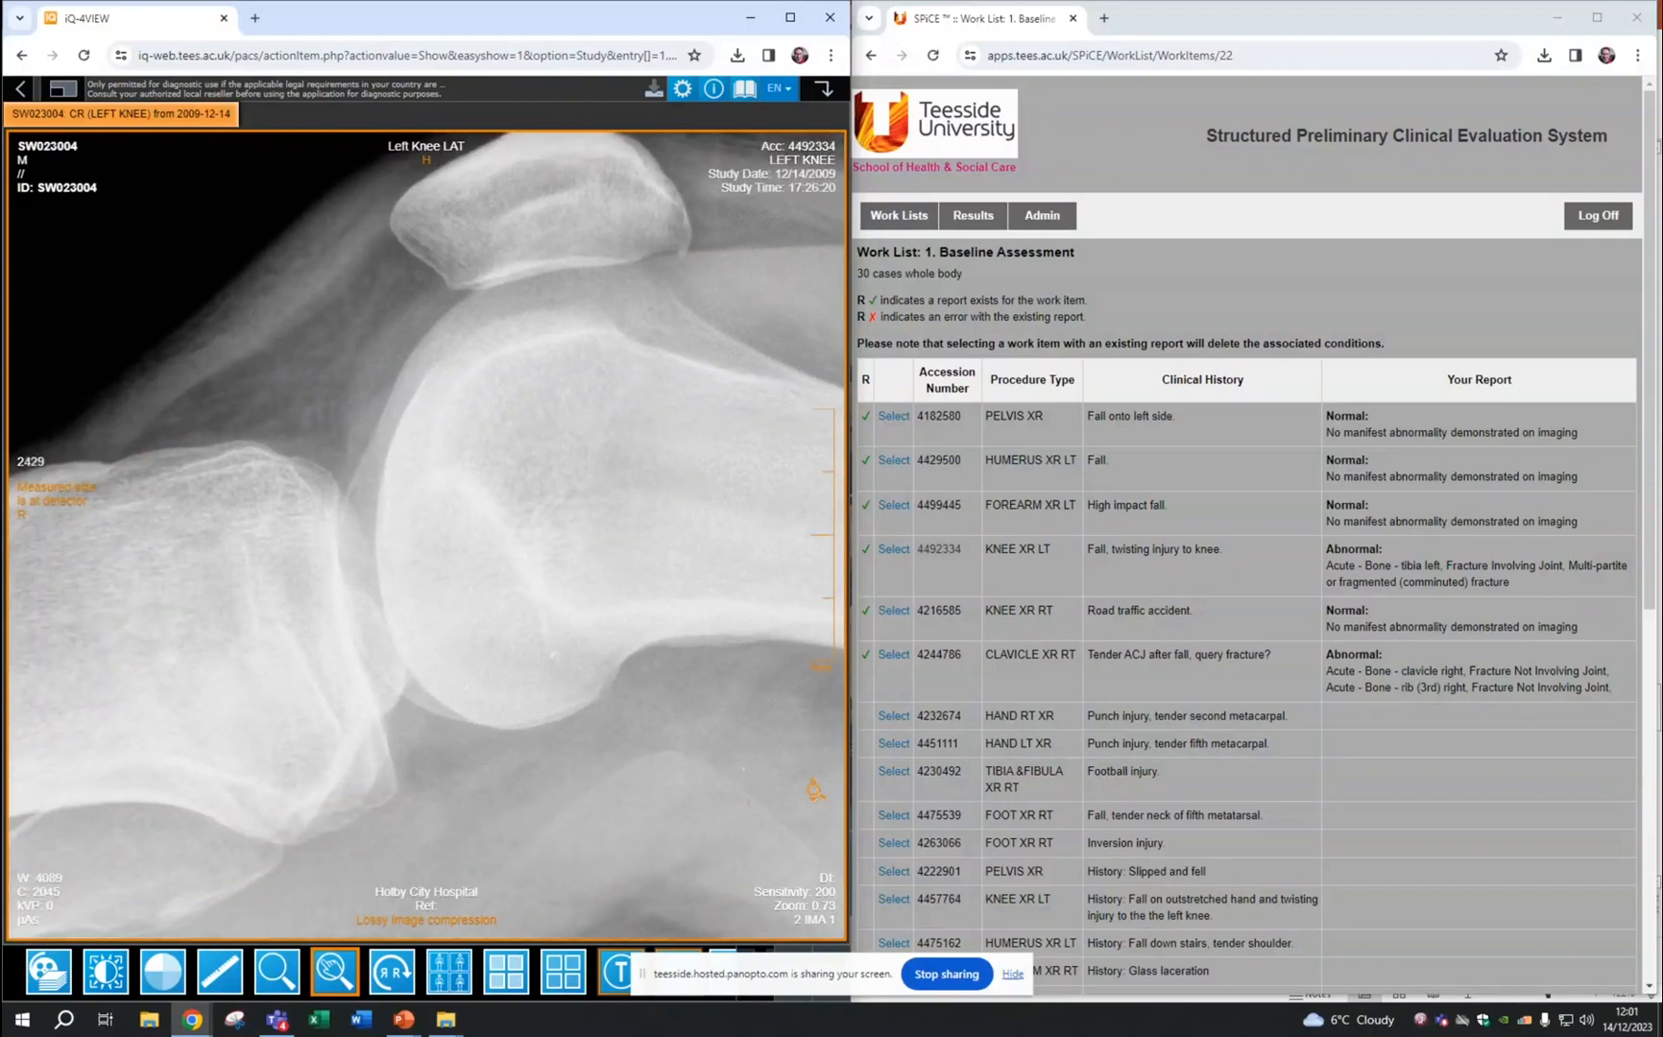
# Report KNEE XR LT in SPiCE as Abnormal with an acute bone condition of the left tibia: Fracture Involving Joint, Longitudinal type.
pyautogui.click(891, 553)
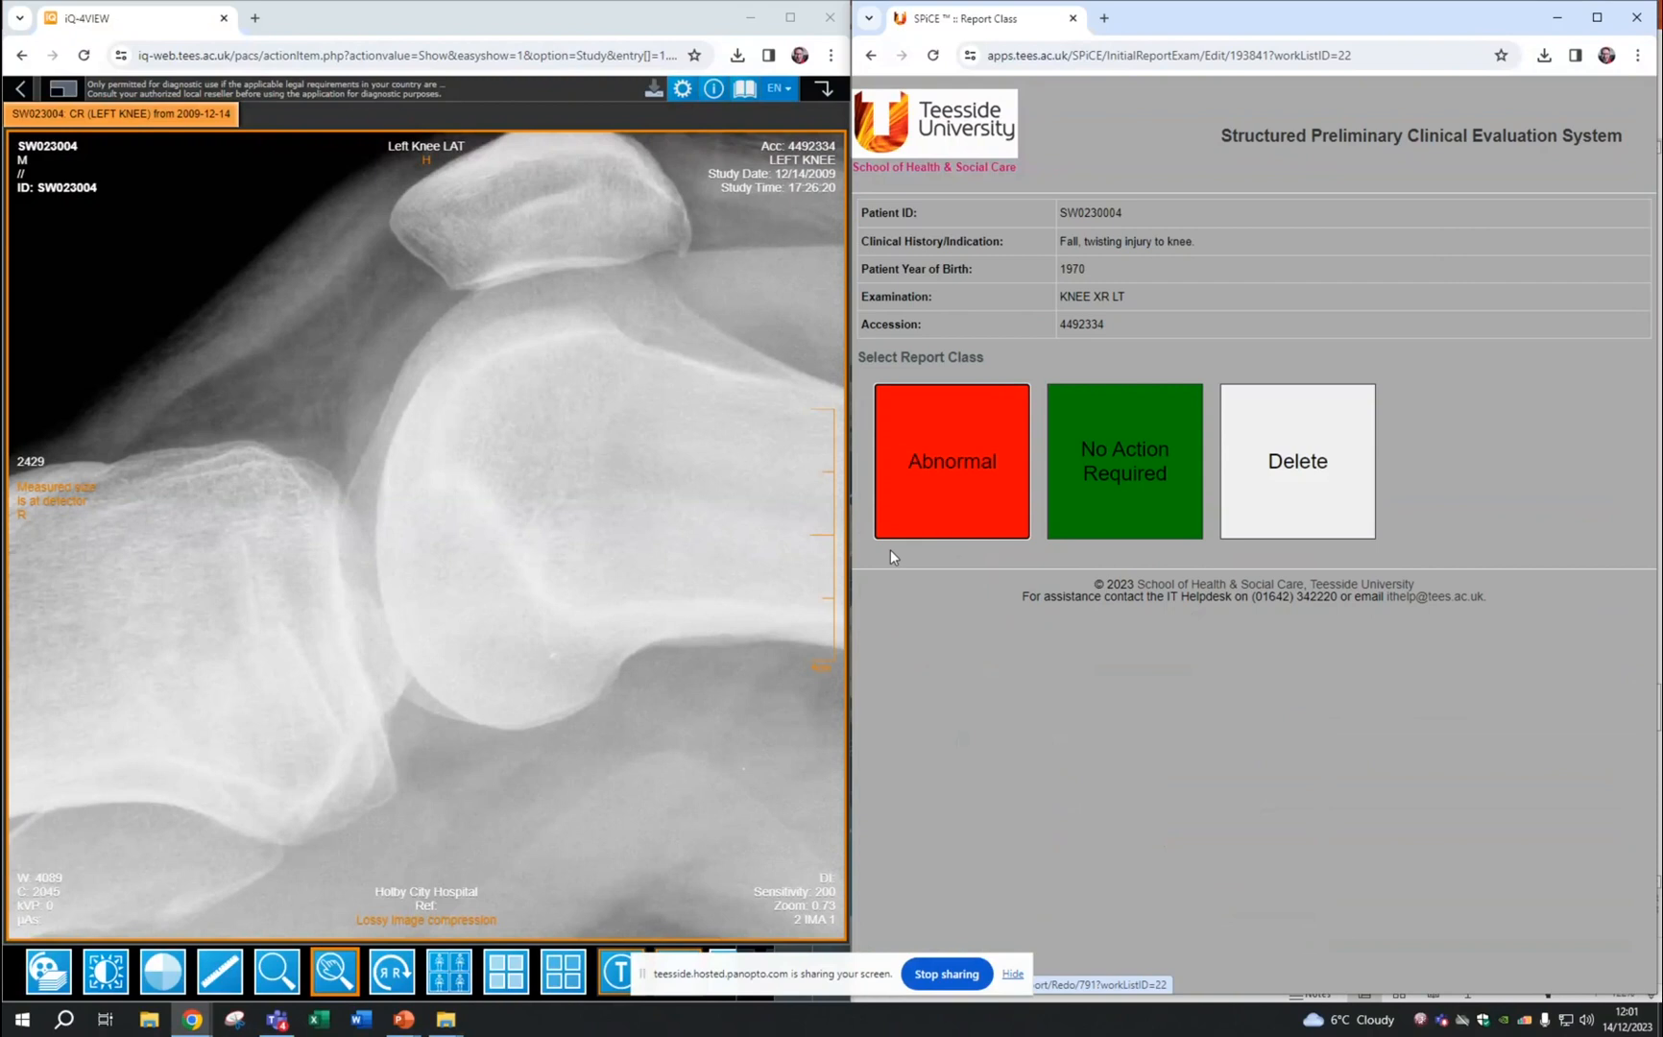
pyautogui.click(939, 472)
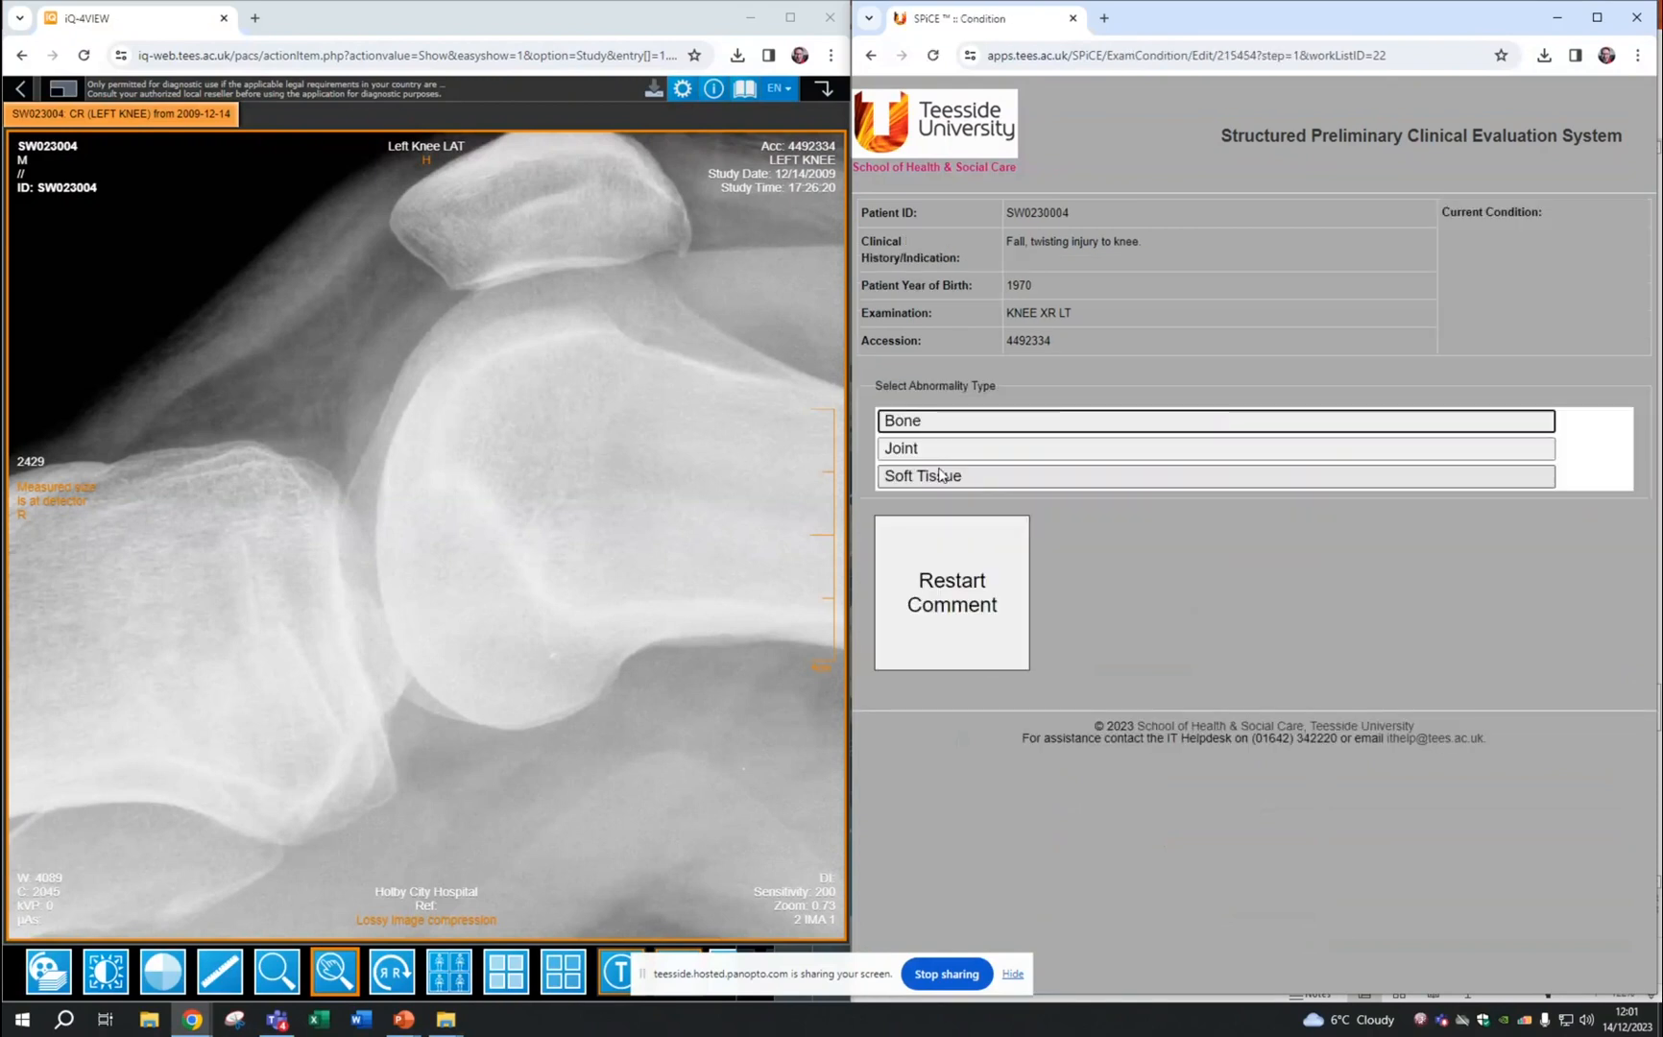
pyautogui.click(1001, 430)
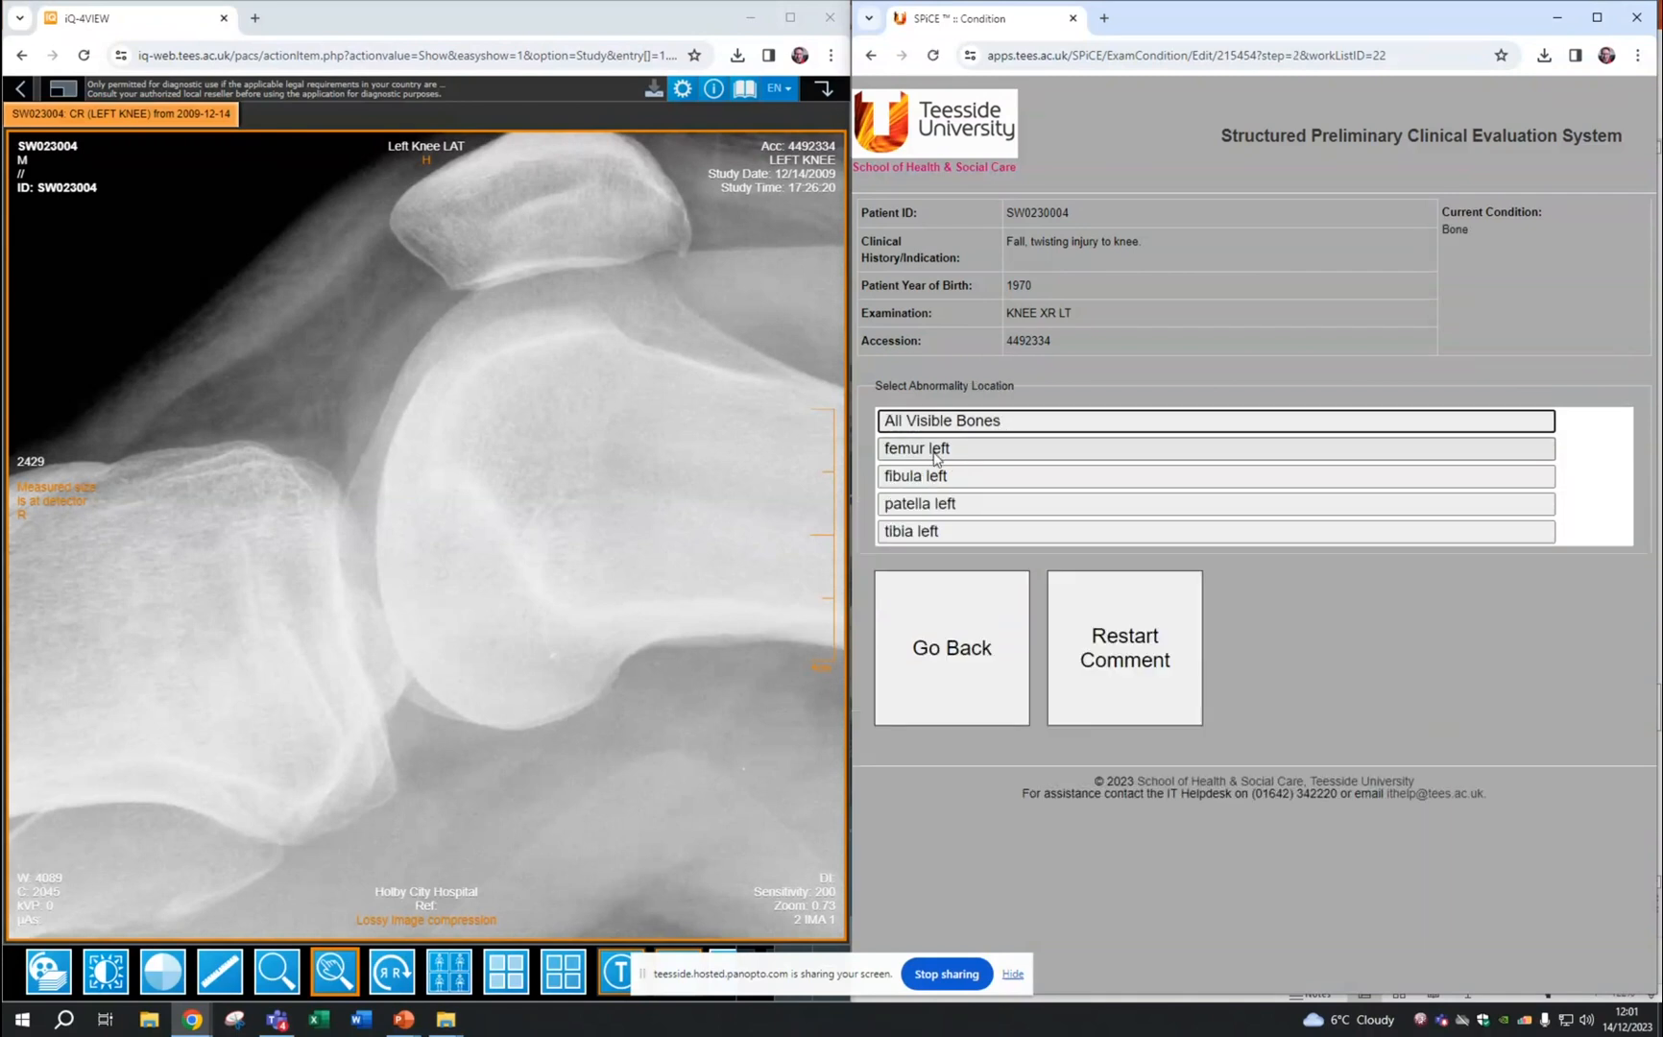
pyautogui.click(919, 534)
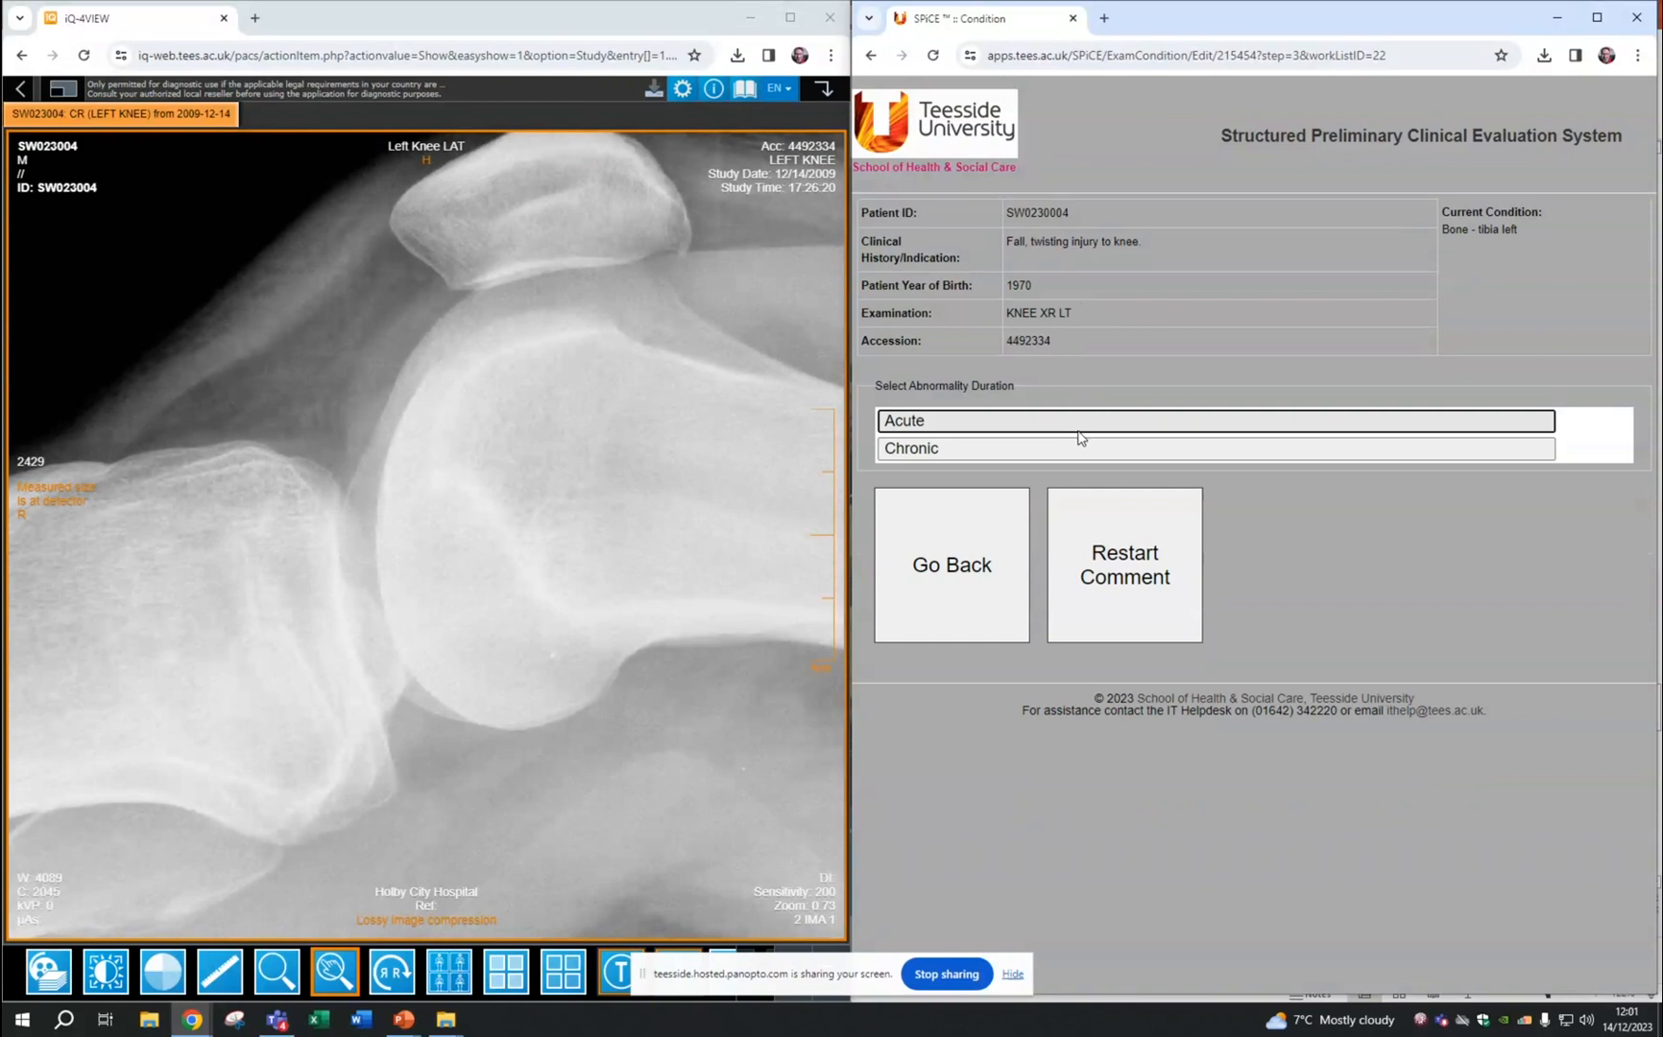
pyautogui.click(981, 430)
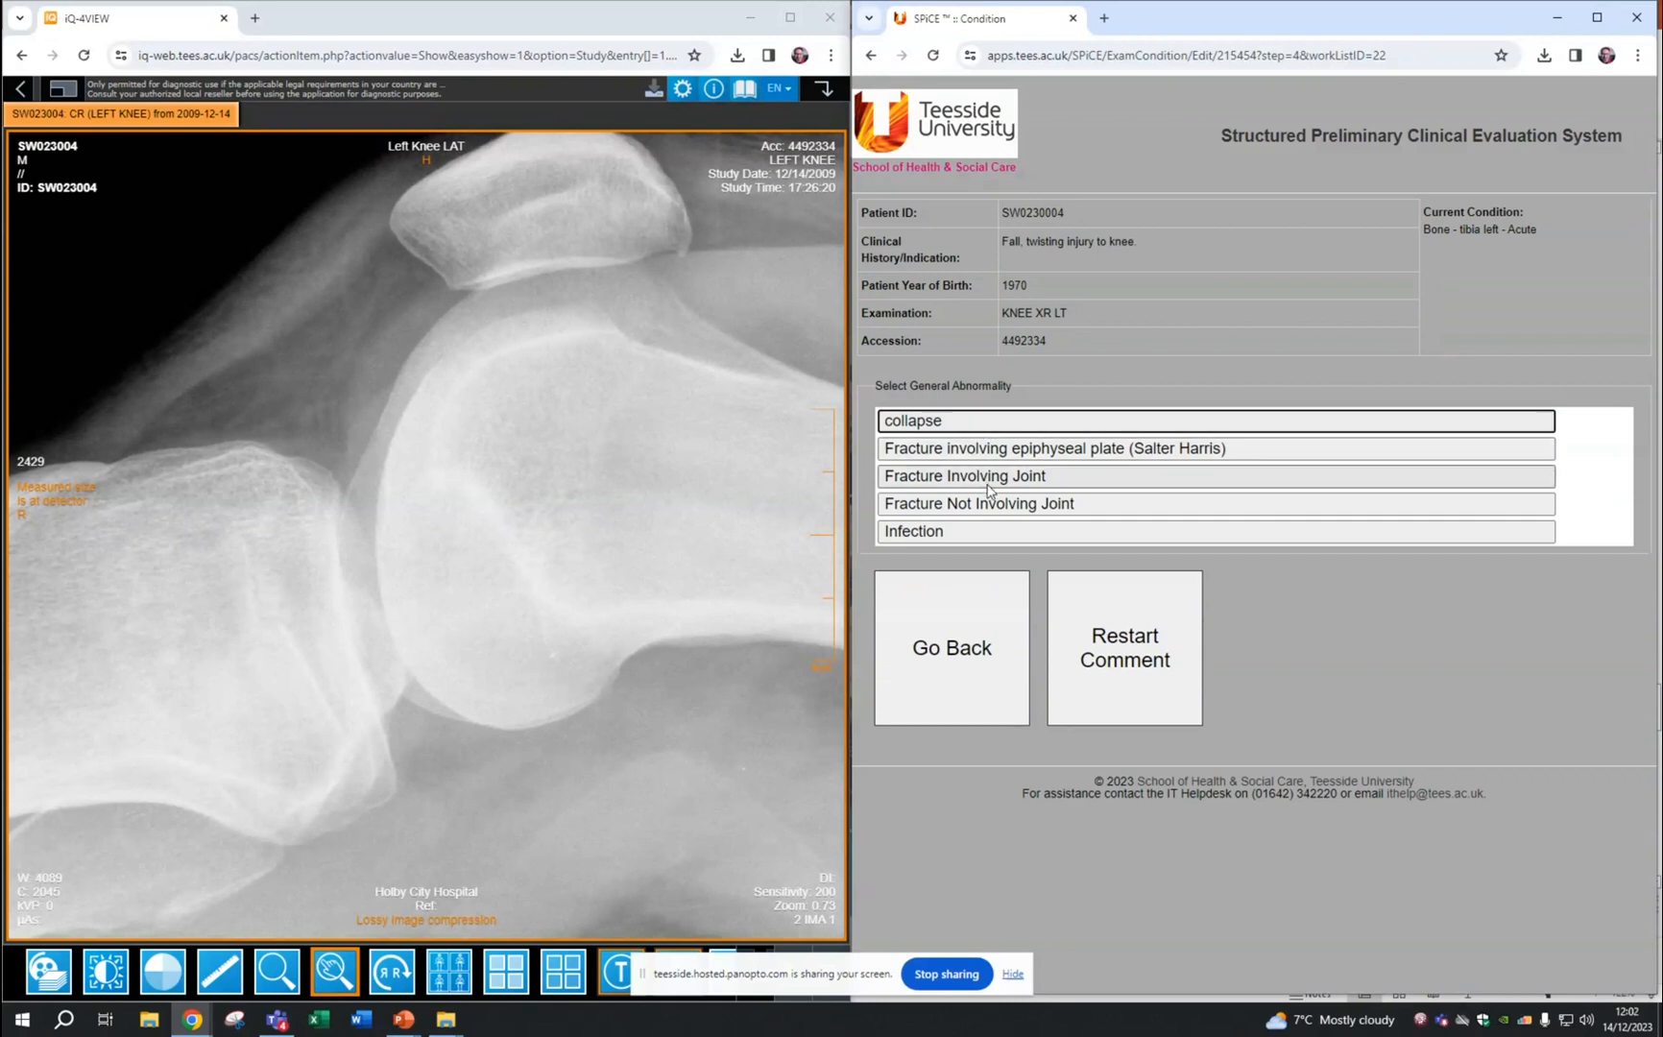
pyautogui.click(989, 476)
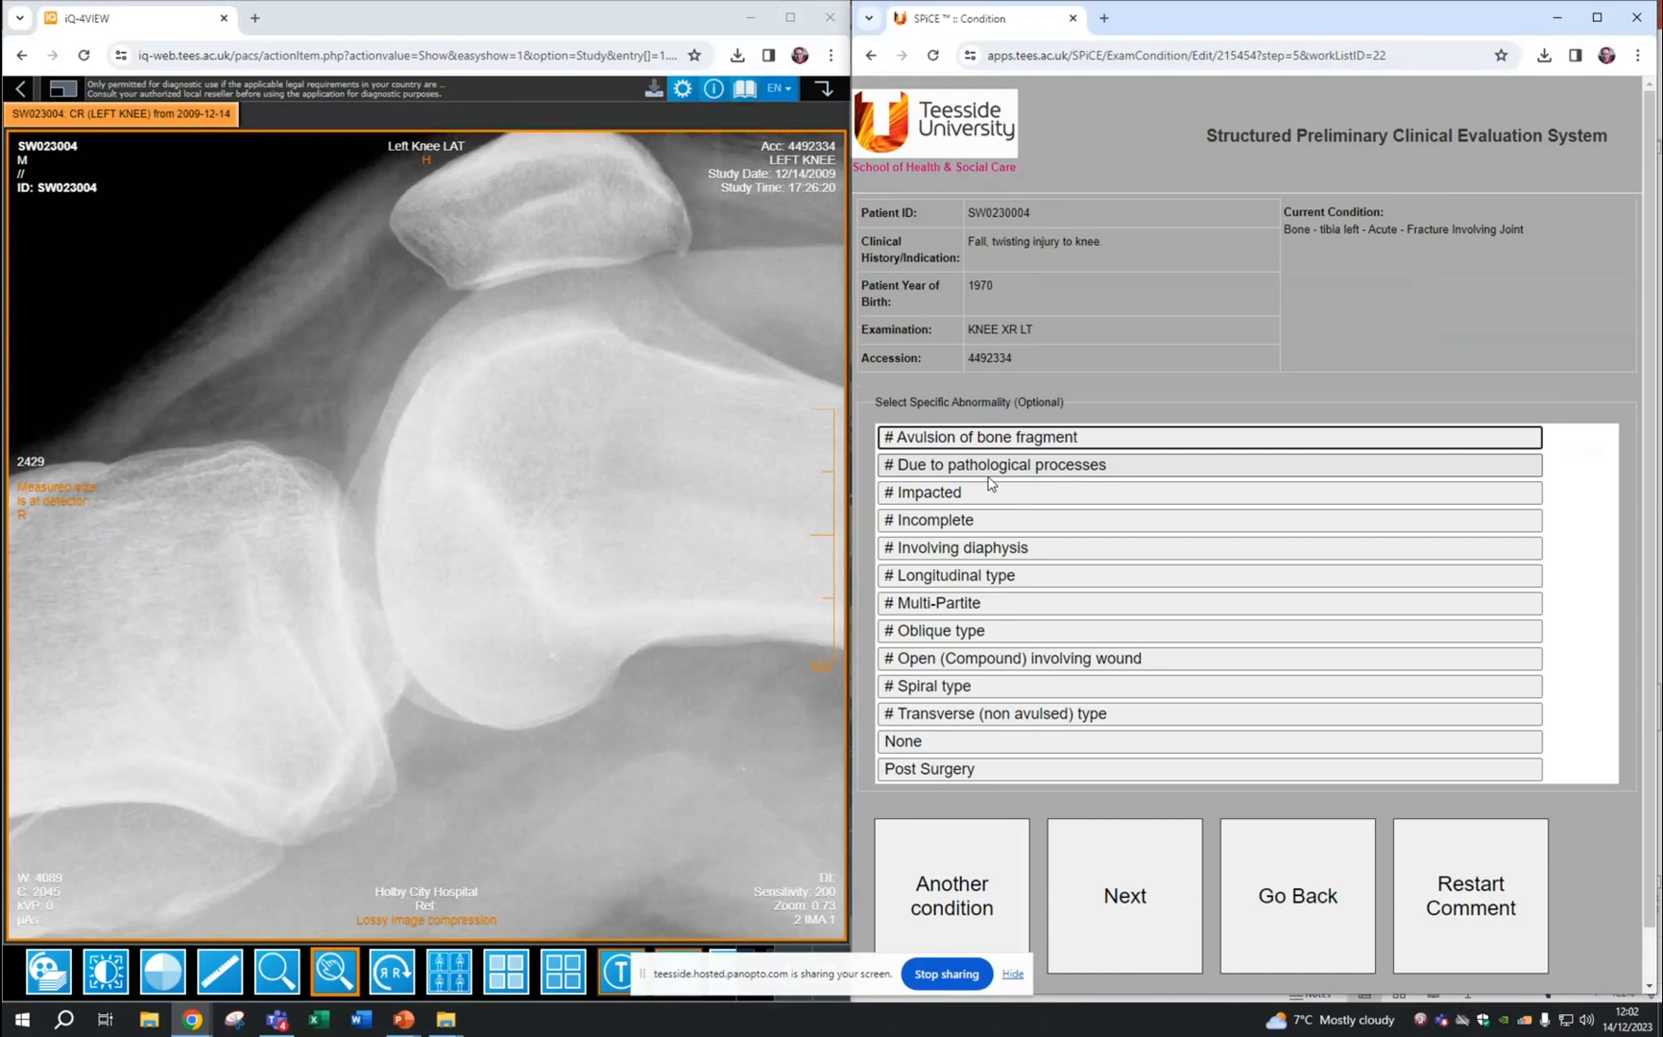
pyautogui.click(1006, 576)
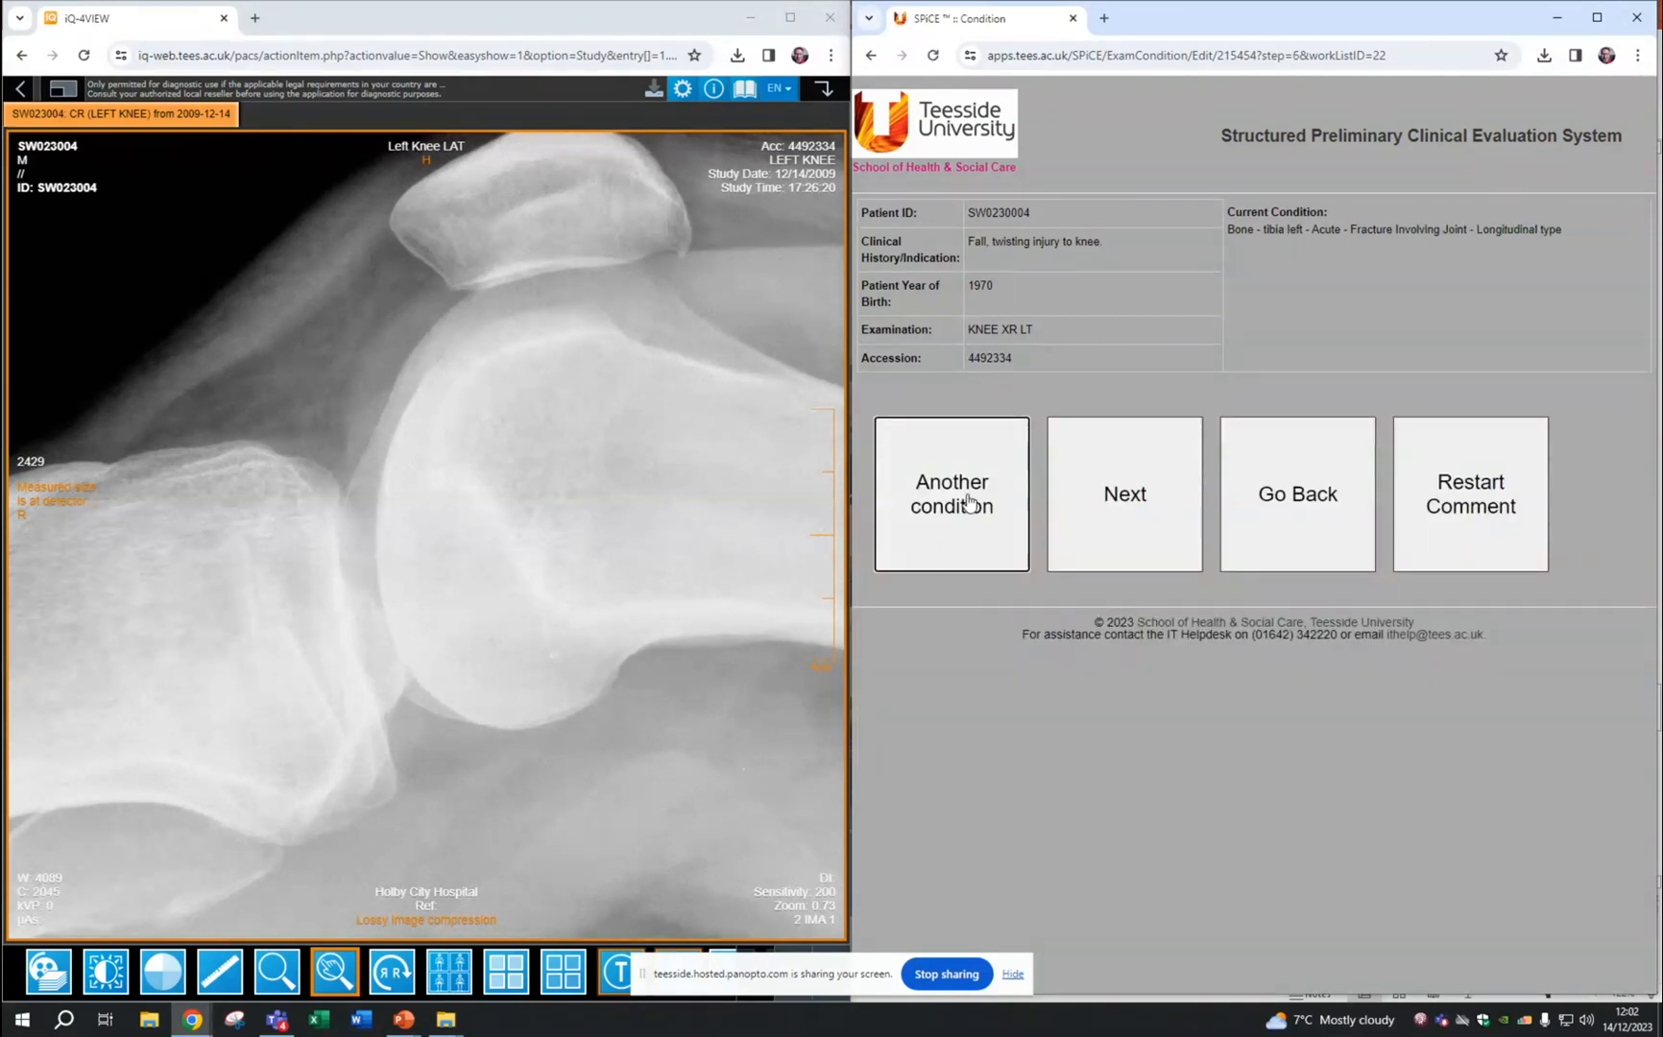
# Add an acute soft tissue condition at the supra-patella bursa: fluid level (Lipohaemarthrosis), suggest occult bony injury.
pyautogui.click(970, 499)
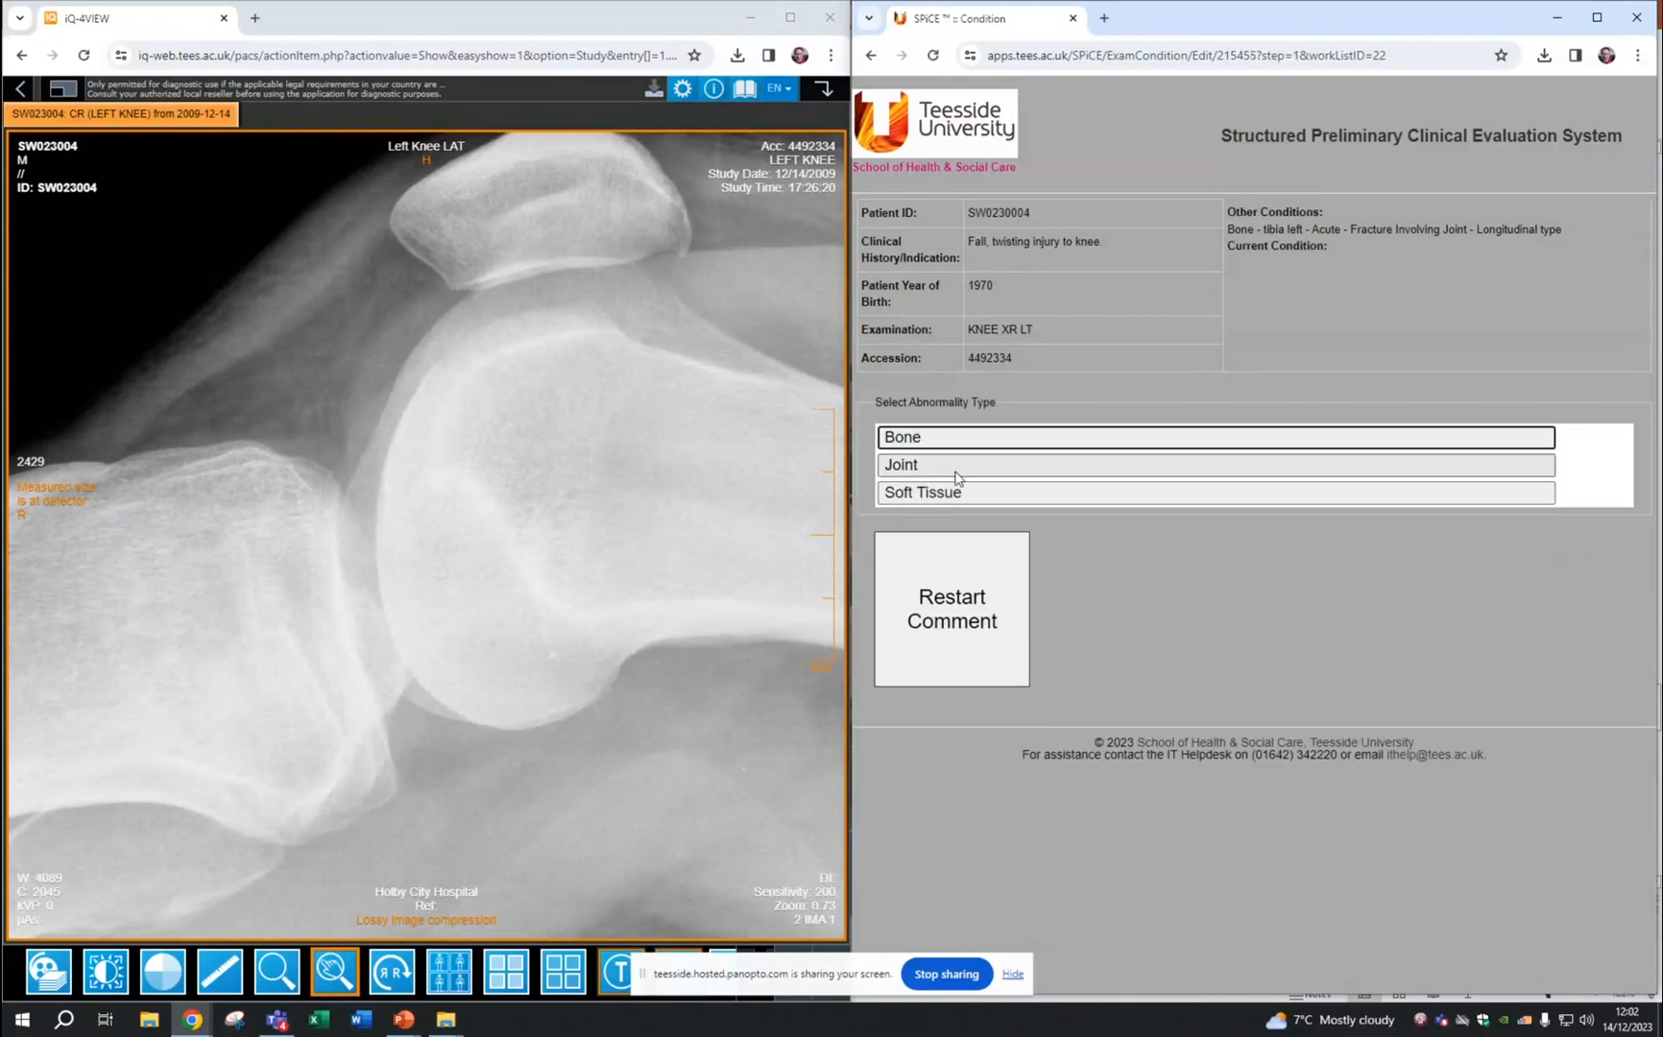
pyautogui.click(942, 497)
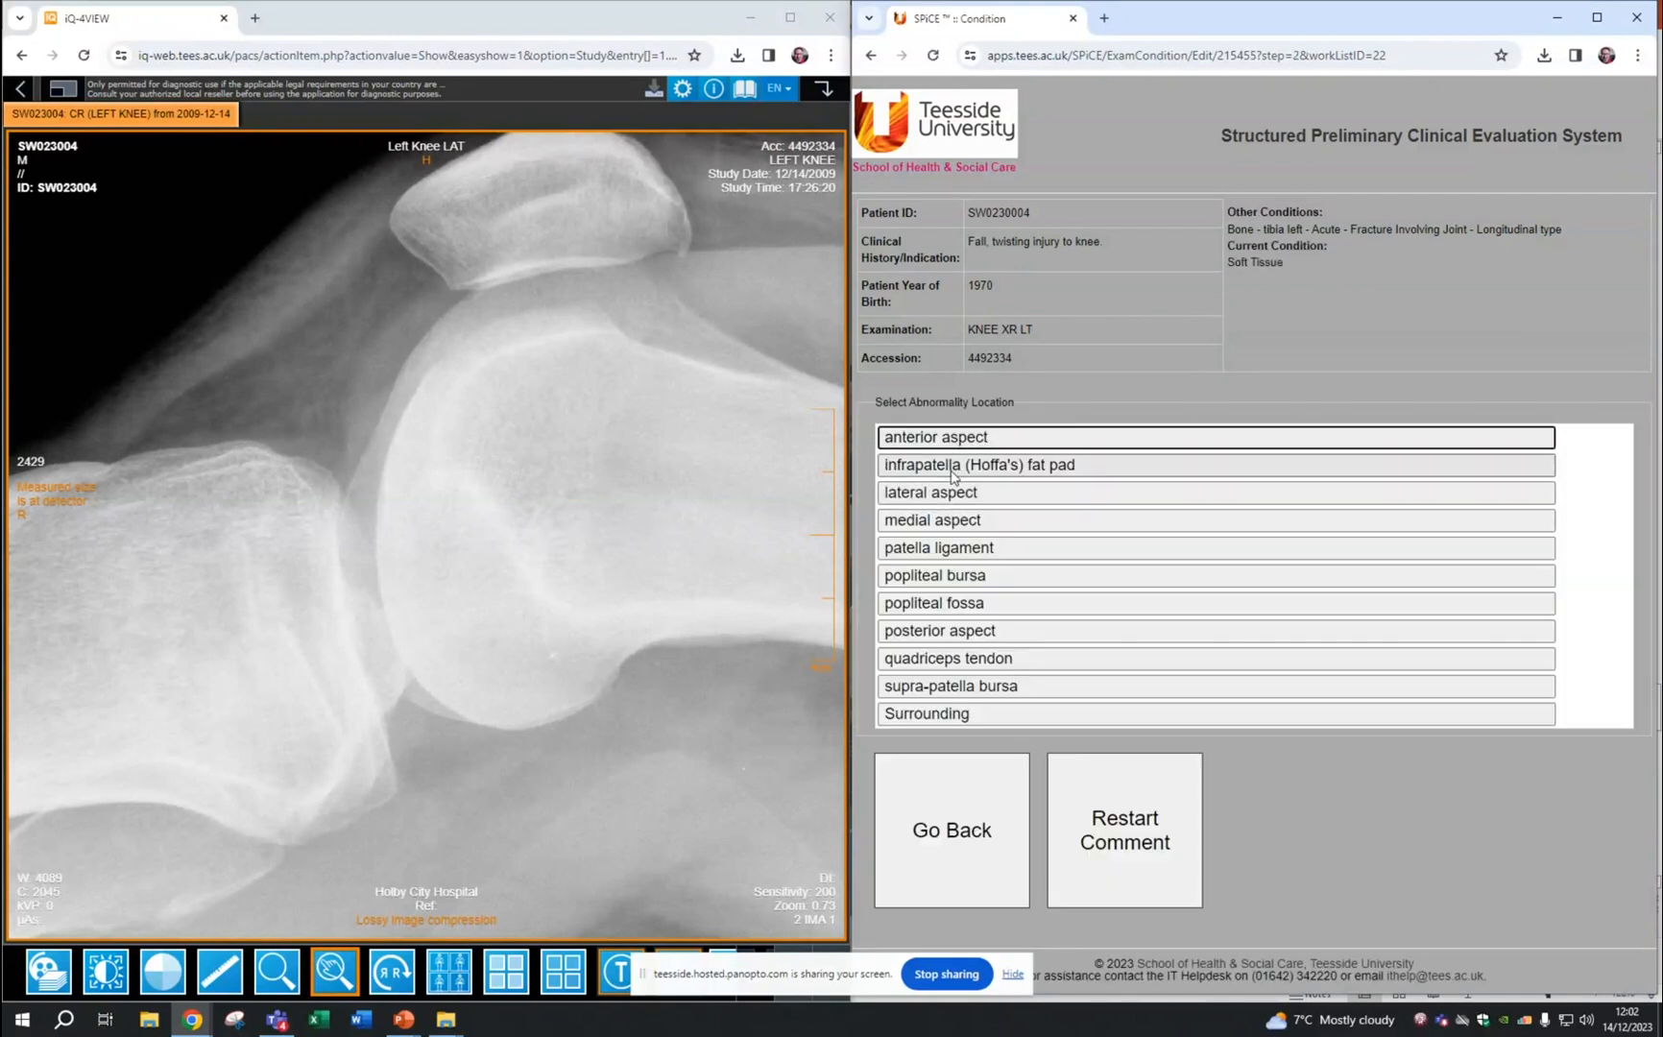
pyautogui.click(964, 685)
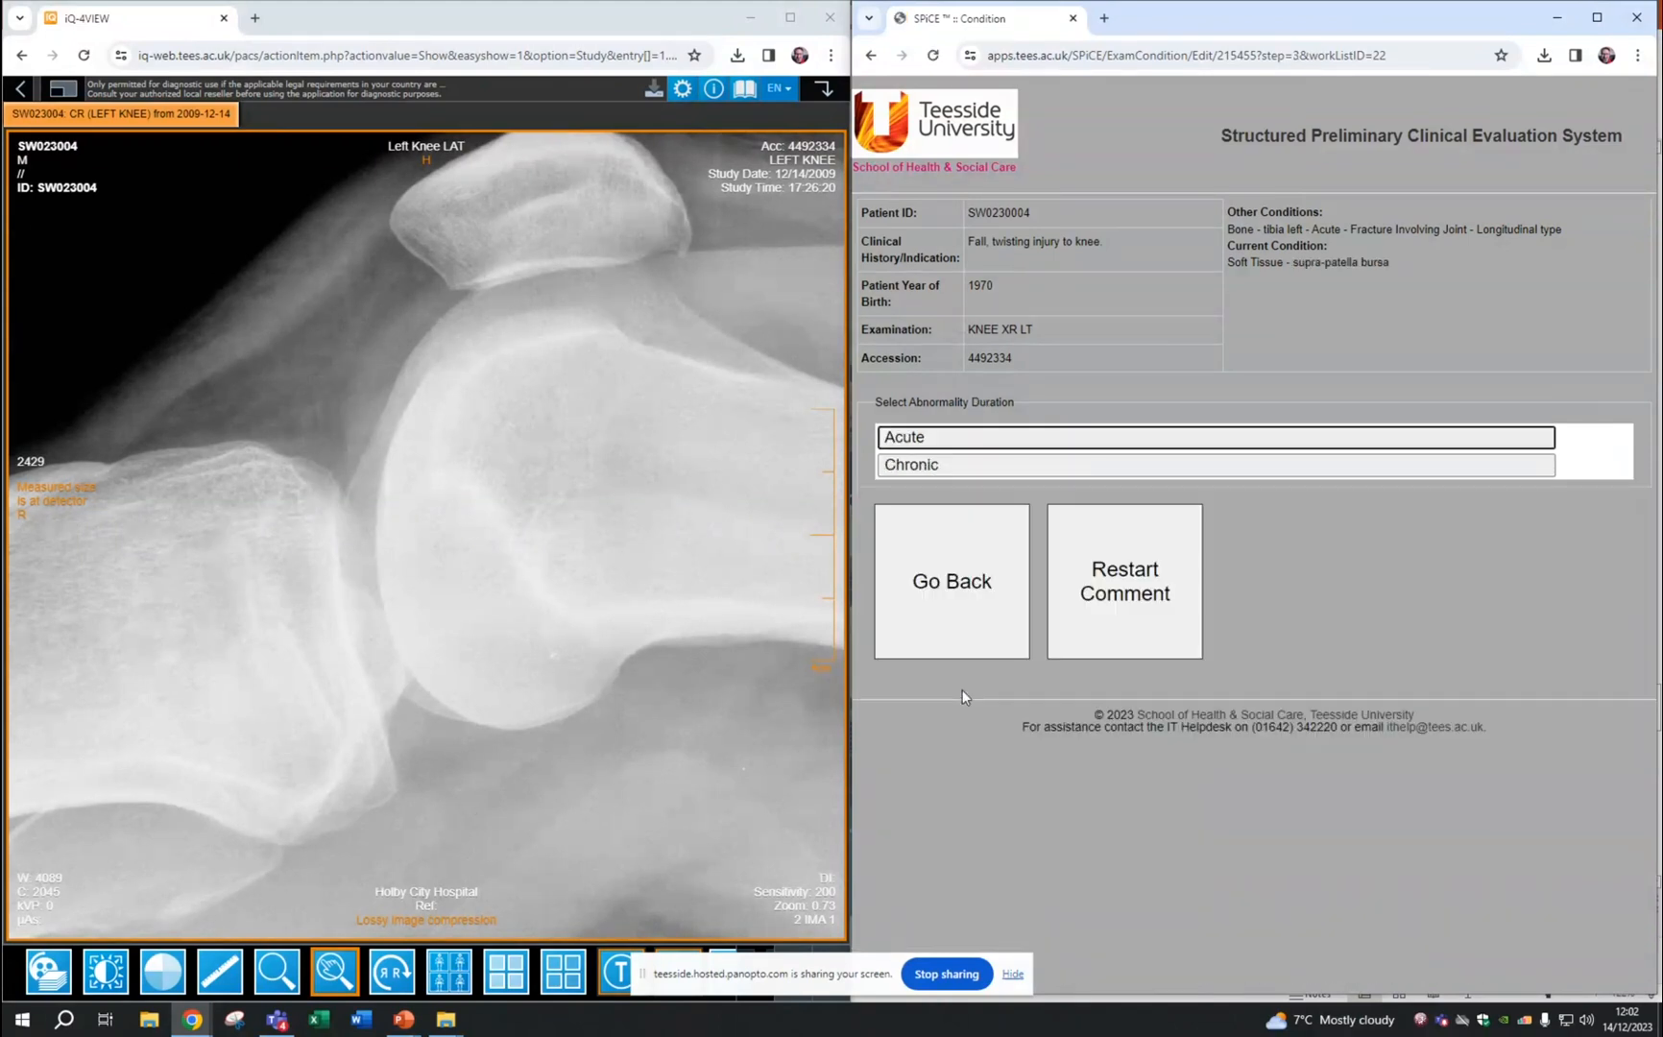
pyautogui.click(931, 439)
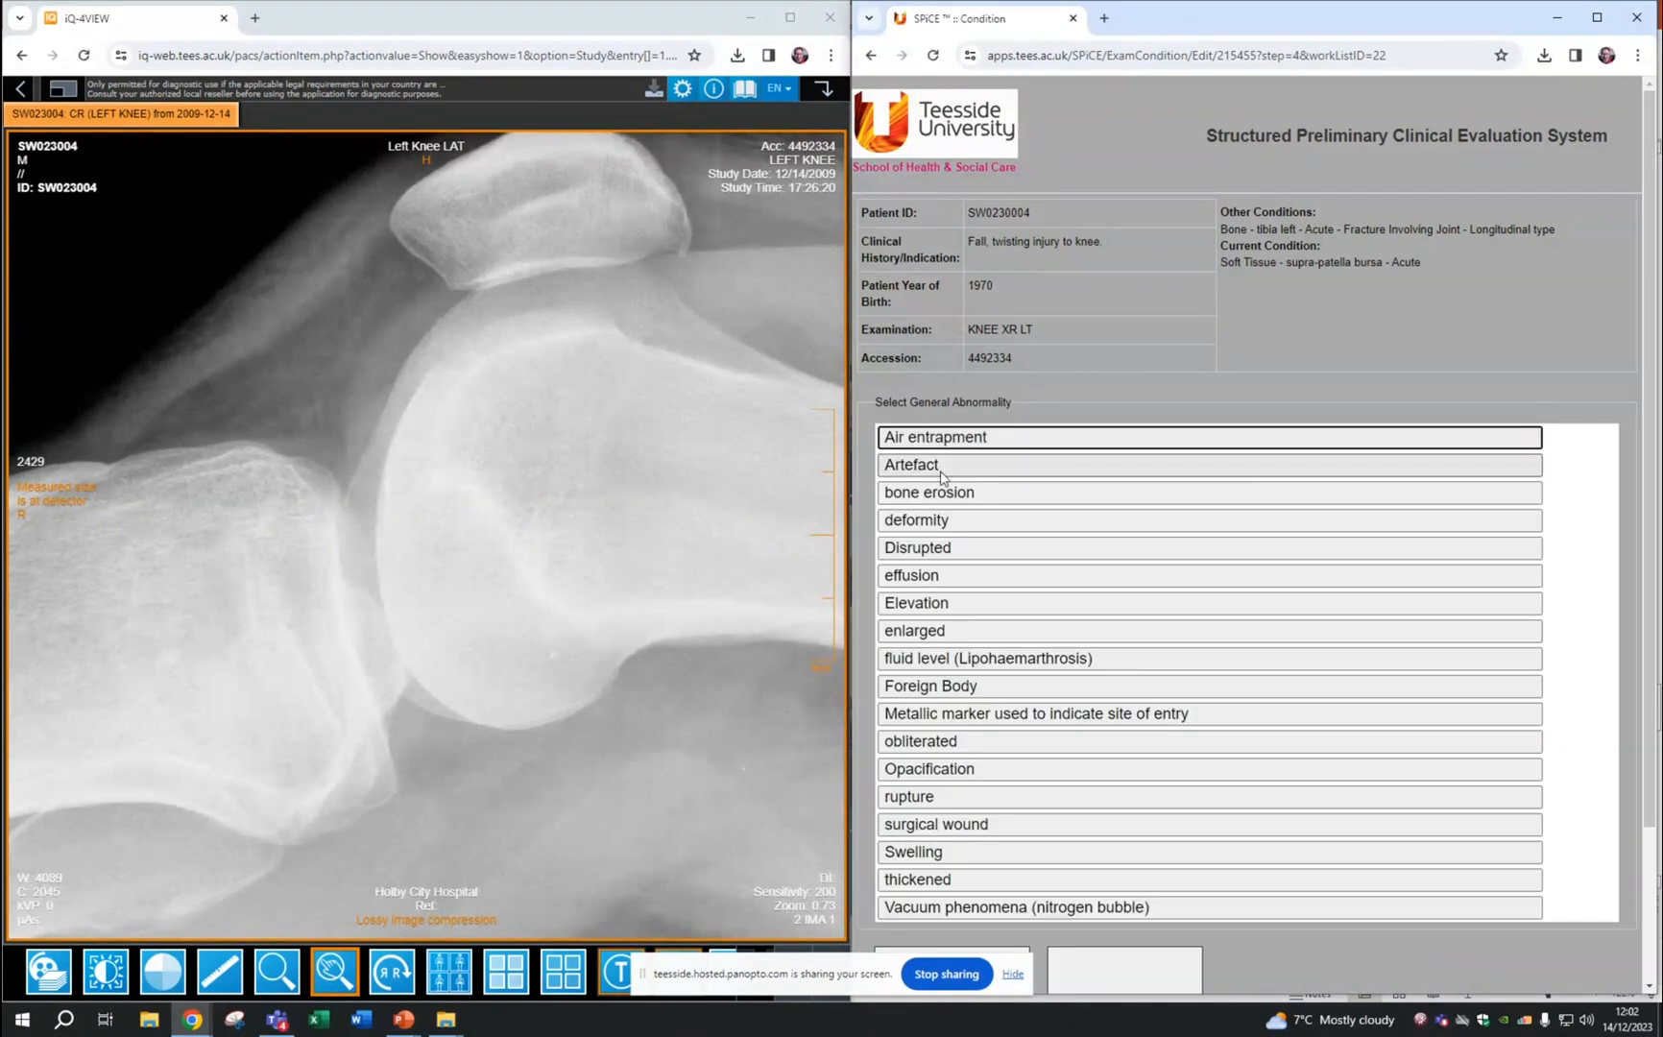
pyautogui.click(975, 661)
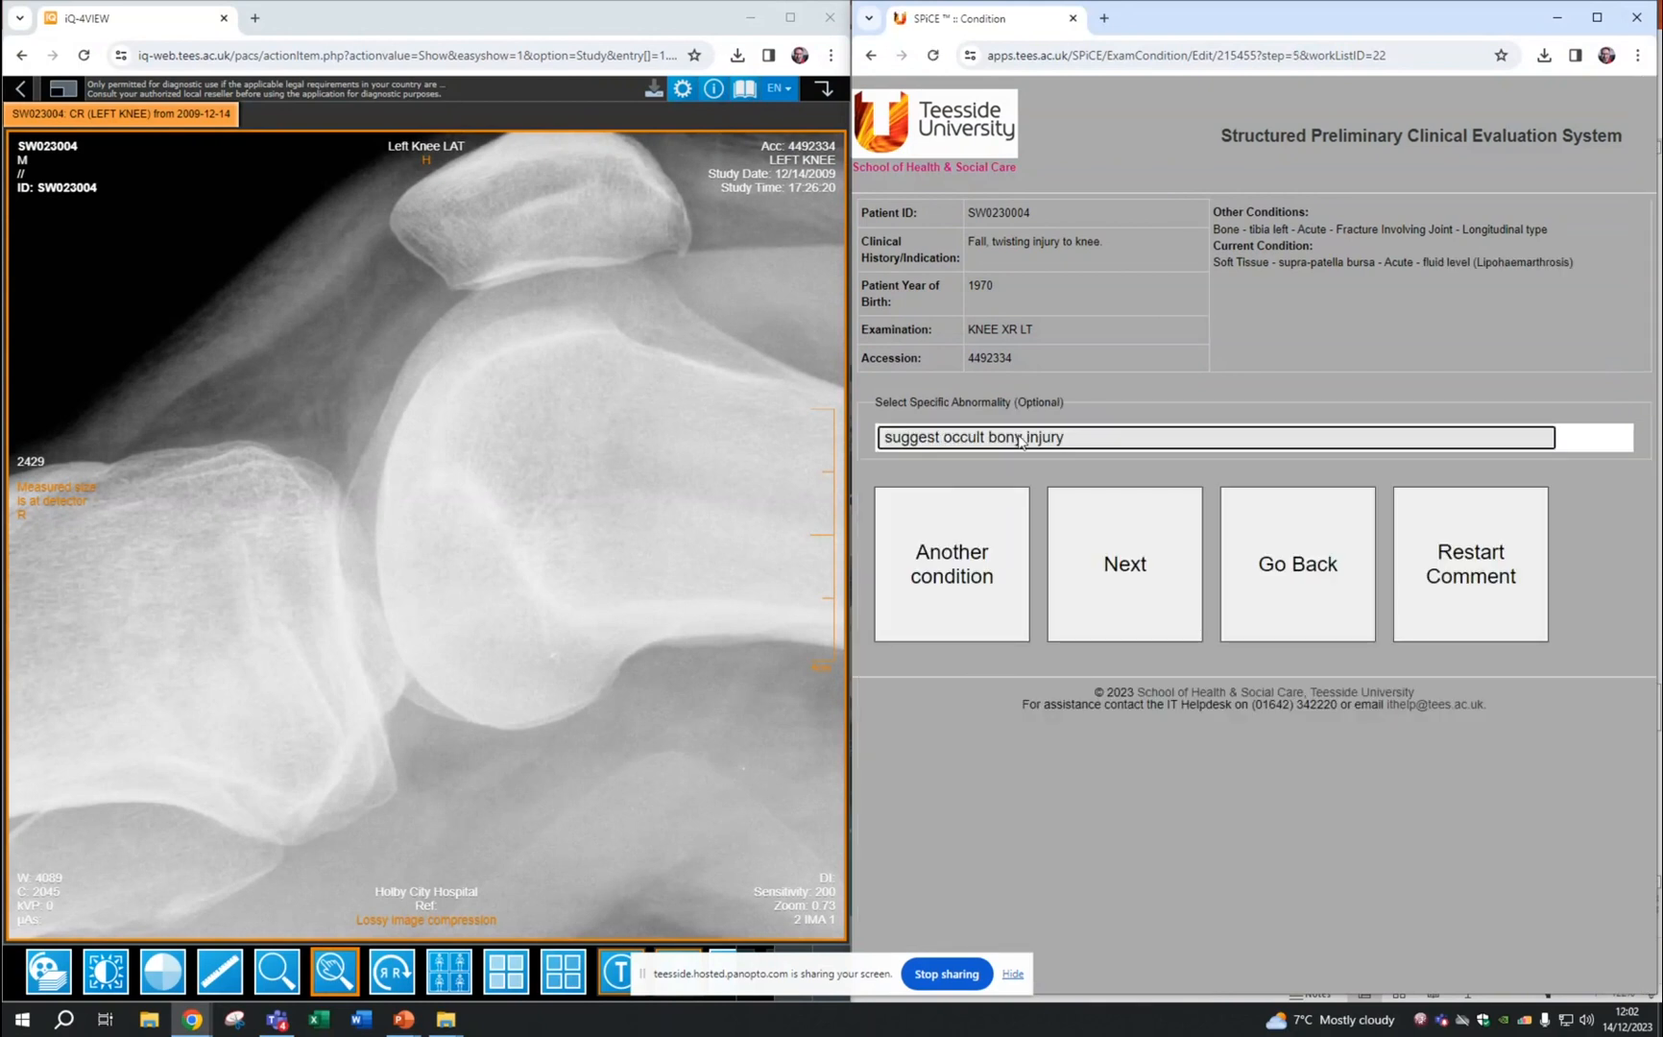
pyautogui.press('Return')
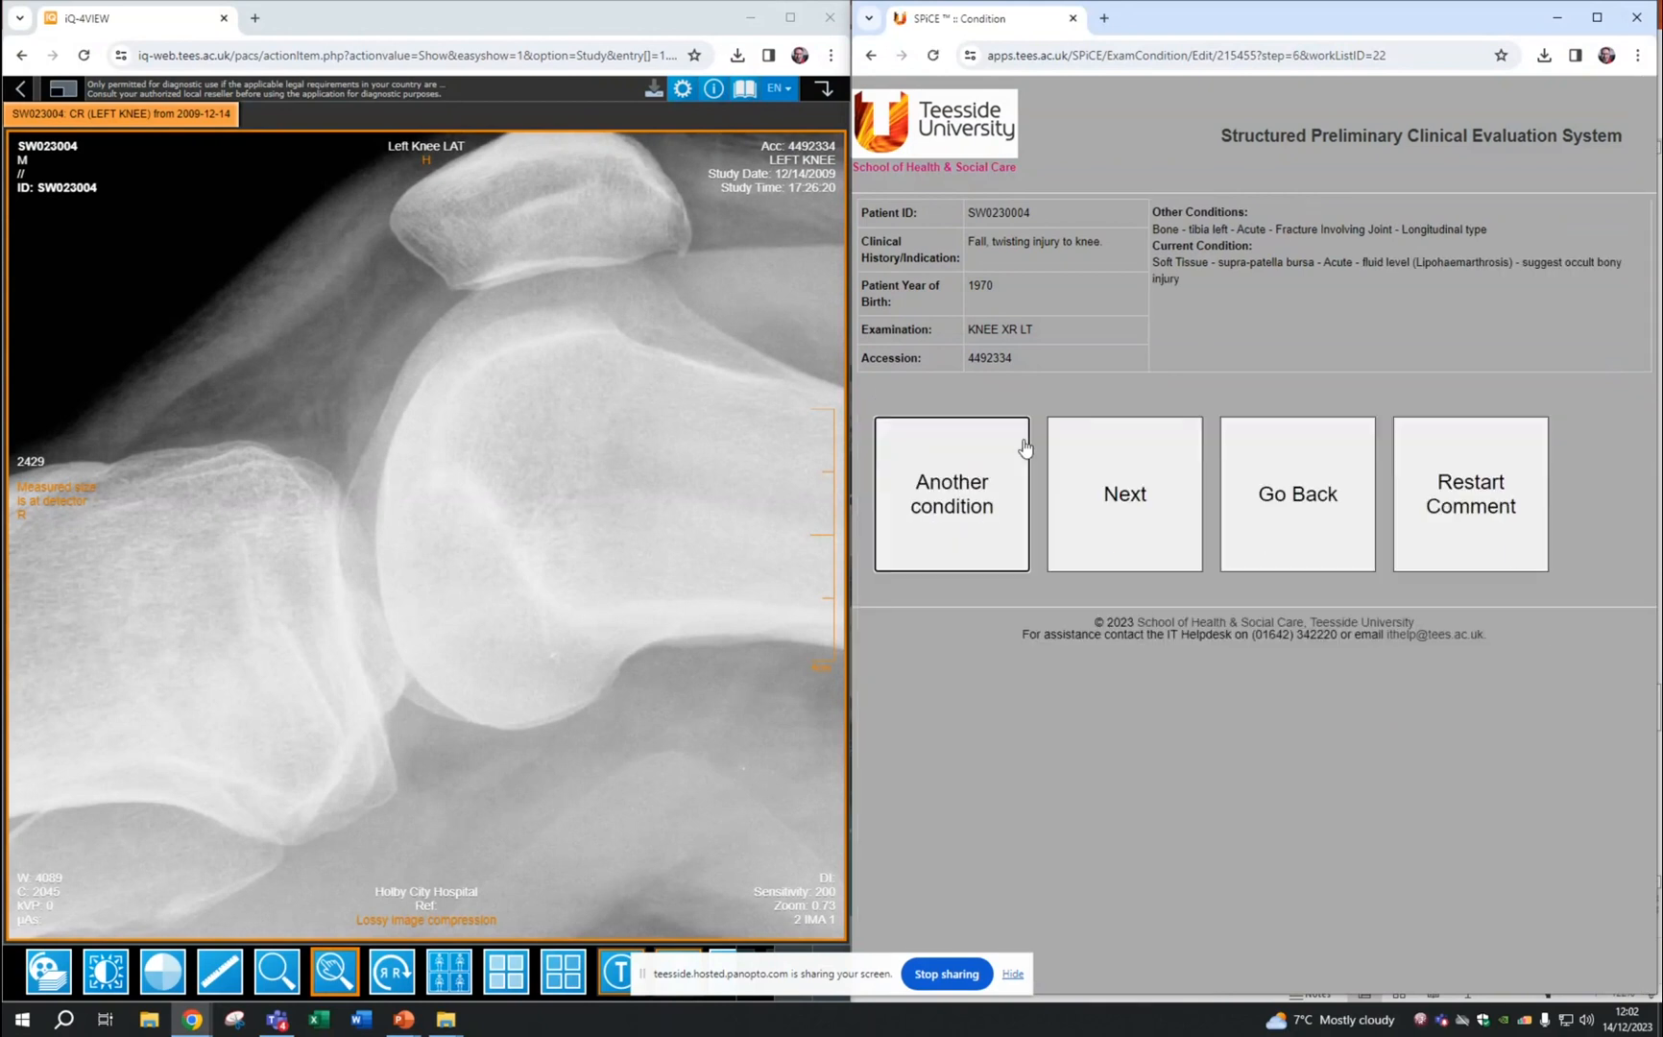
# Complete the left knee comment without additional exams and return to the work list.
pyautogui.click(1148, 530)
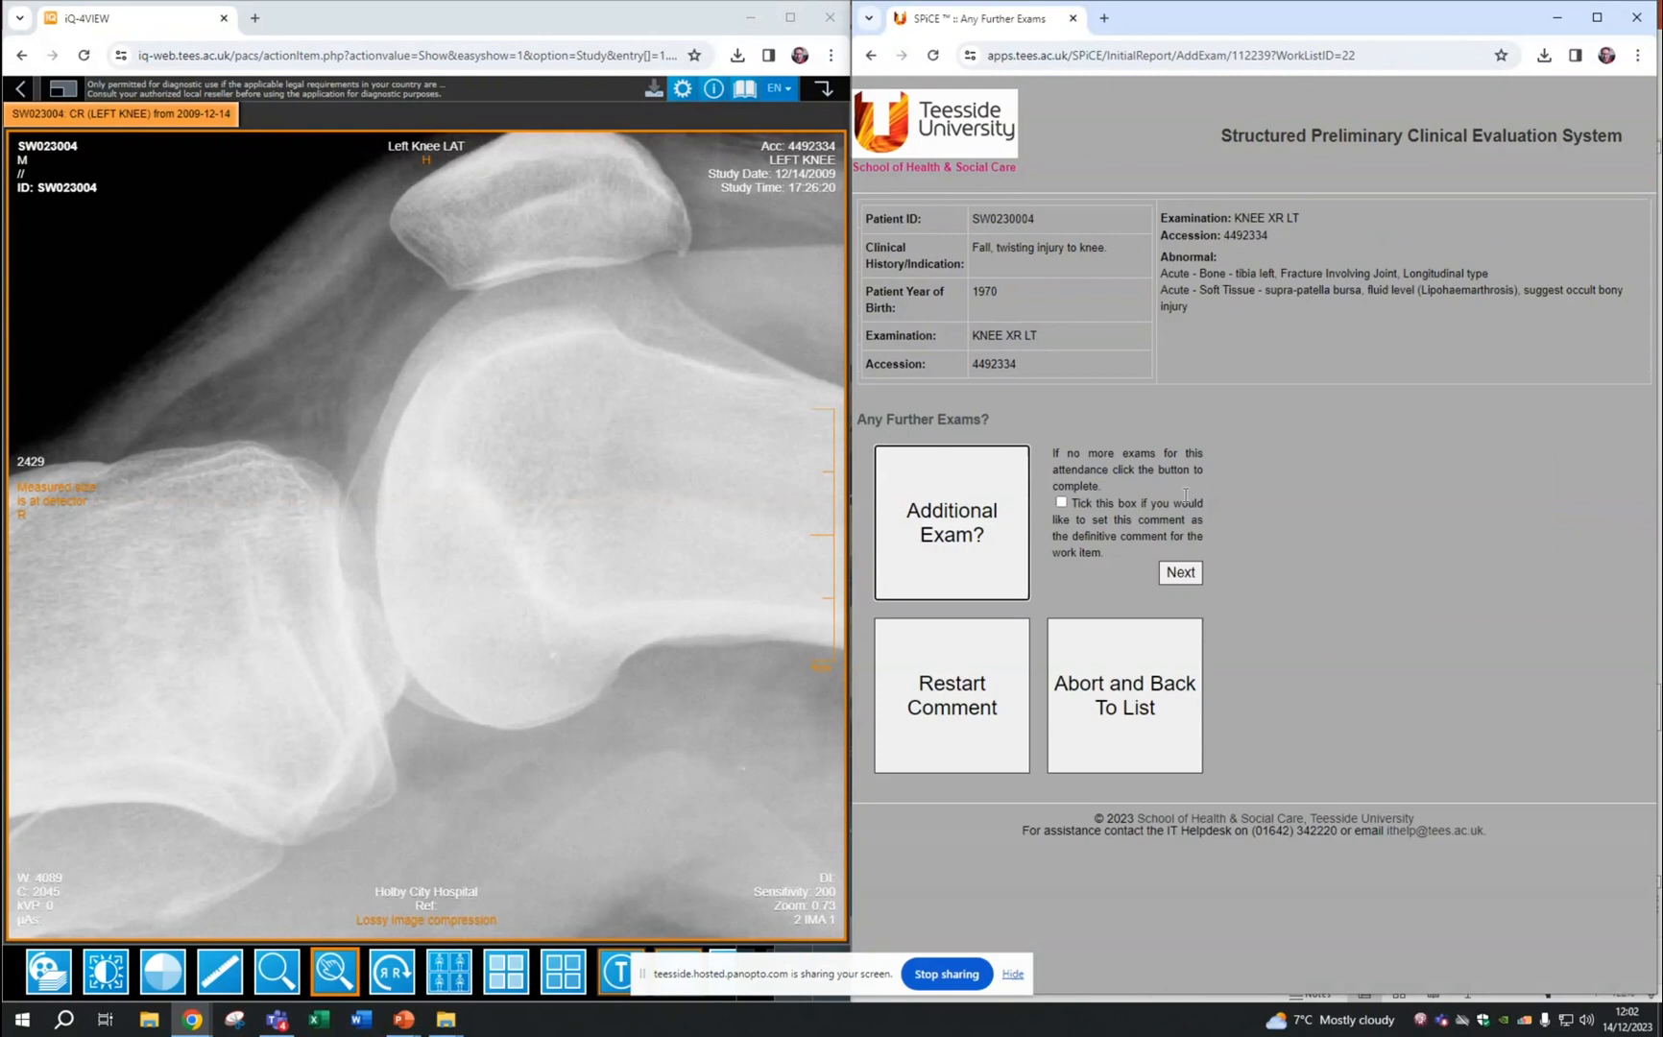
pyautogui.click(1175, 575)
pyautogui.click(969, 716)
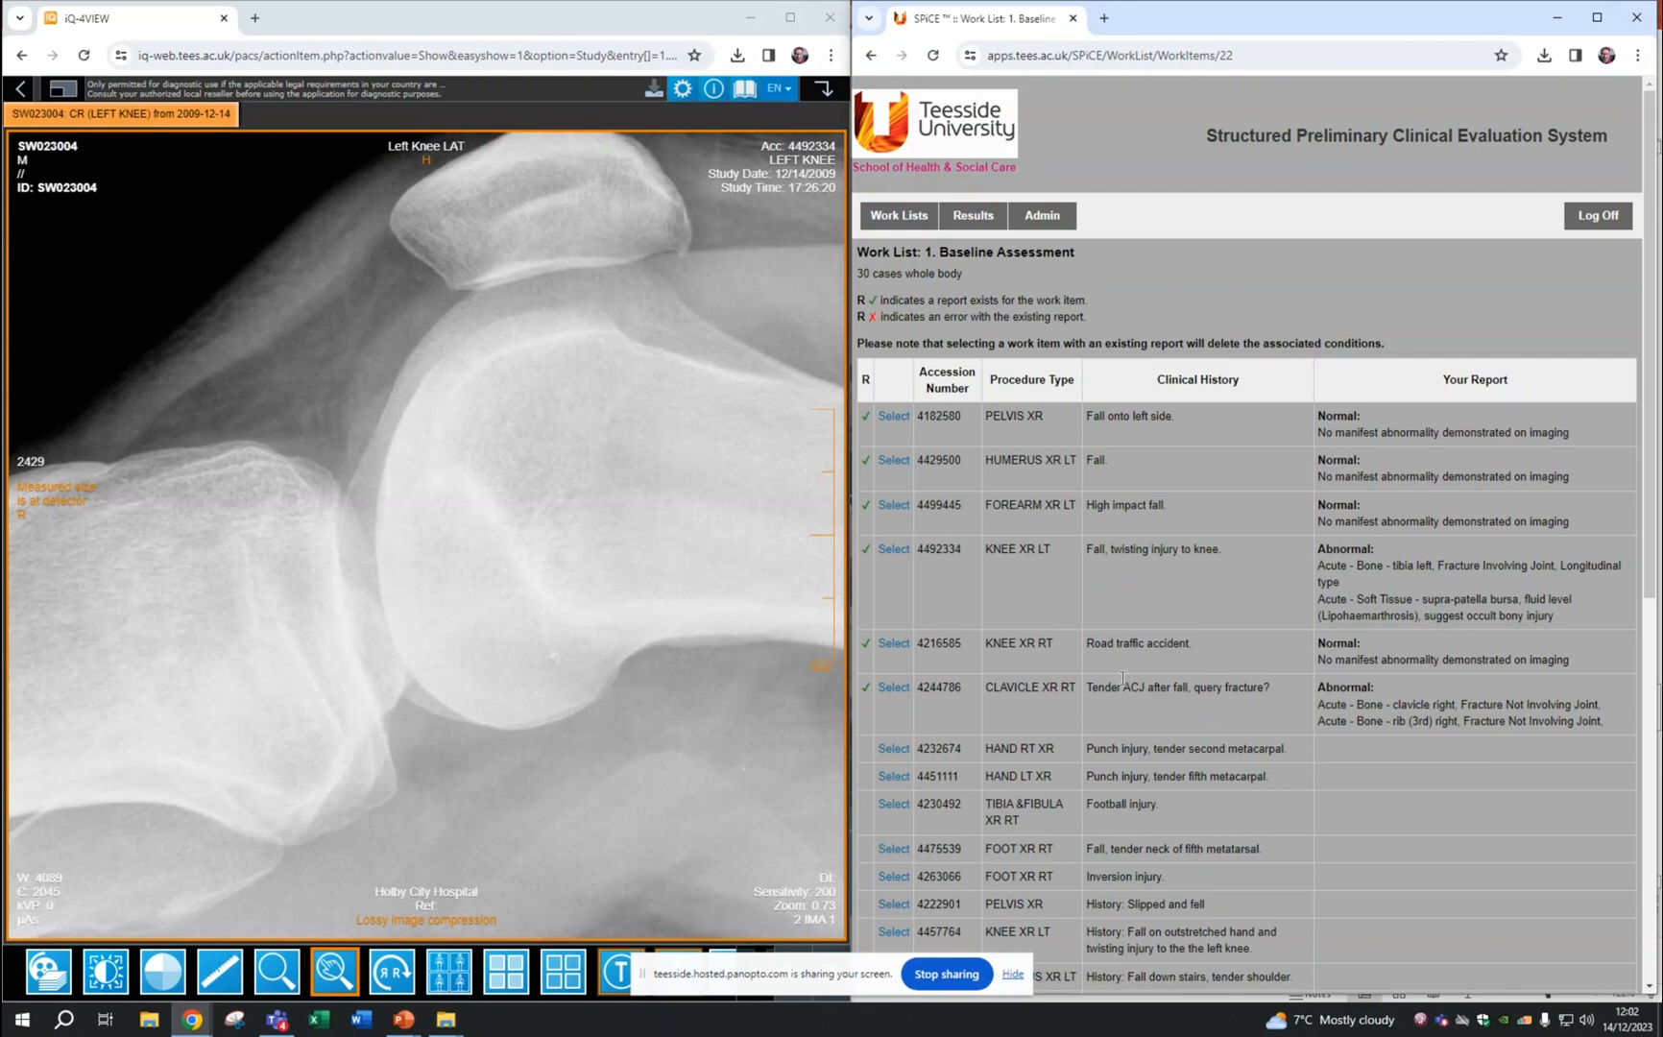
# Copy the CLAVICLE XR RT work item's accession number, search iQ-WEB for it and open the right clavicle study.
pyautogui.scroll(-2, 1022, 684)
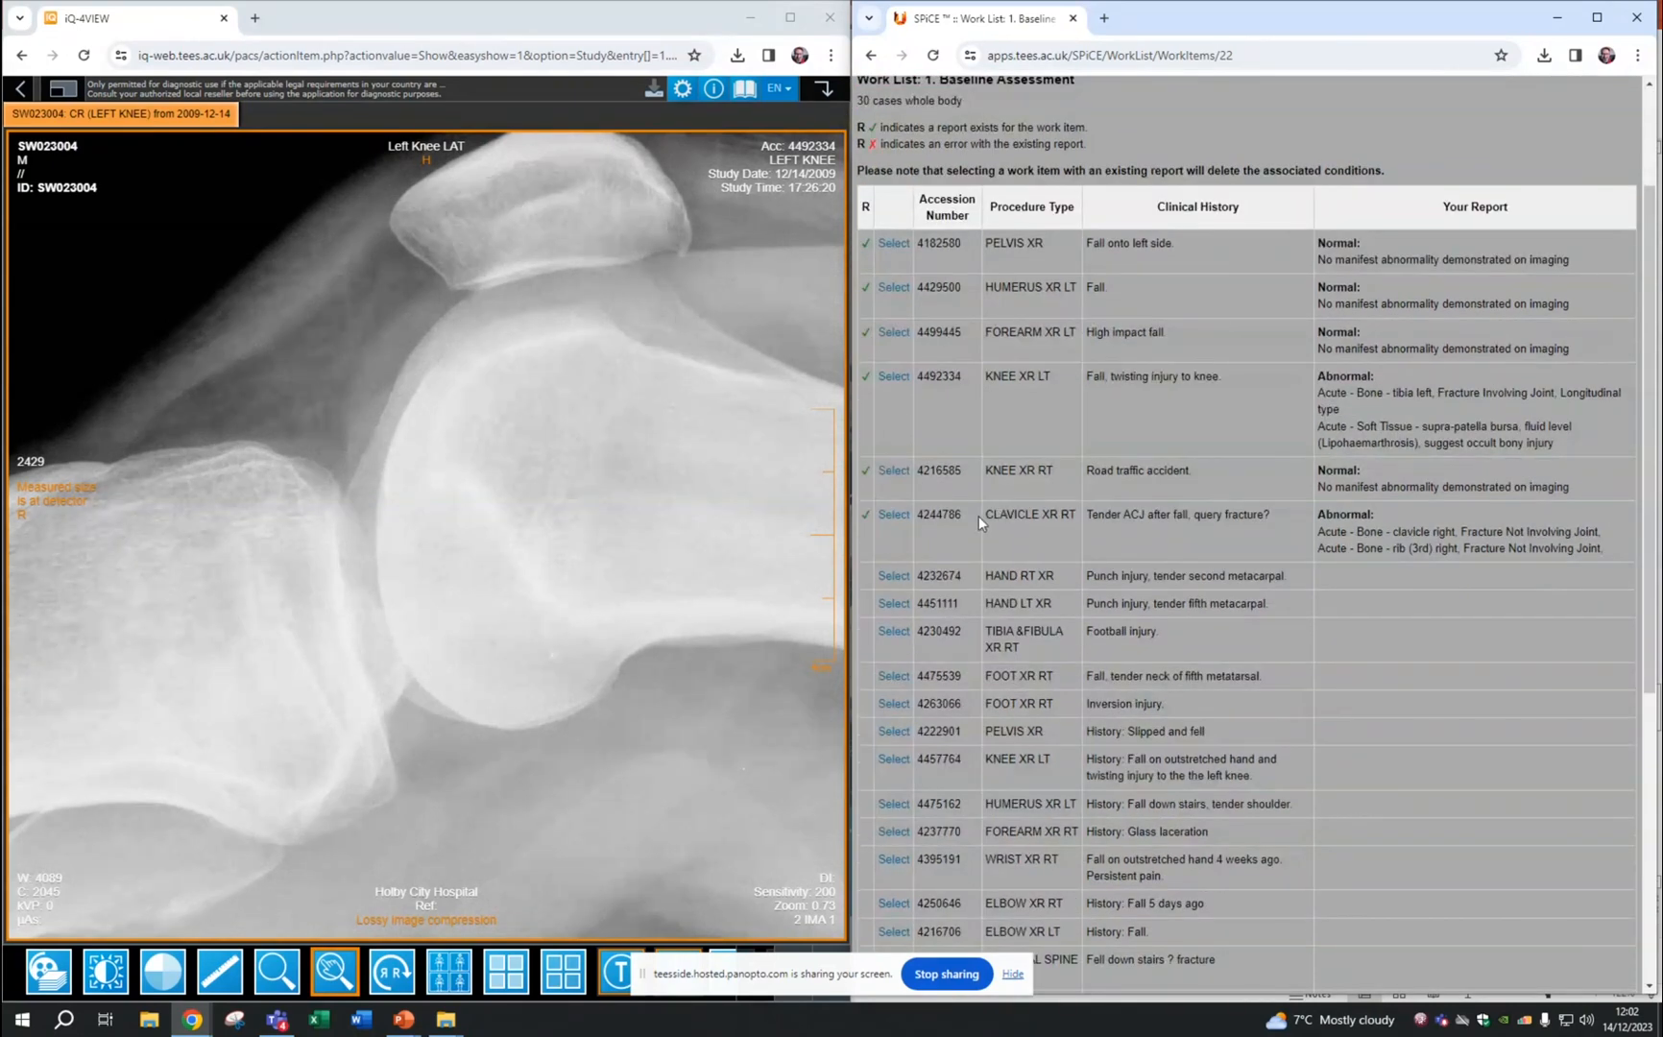
pyautogui.moveTo(962, 516); pyautogui.dragTo(917, 519)
pyautogui.rightClick(928, 517)
pyautogui.click(968, 531)
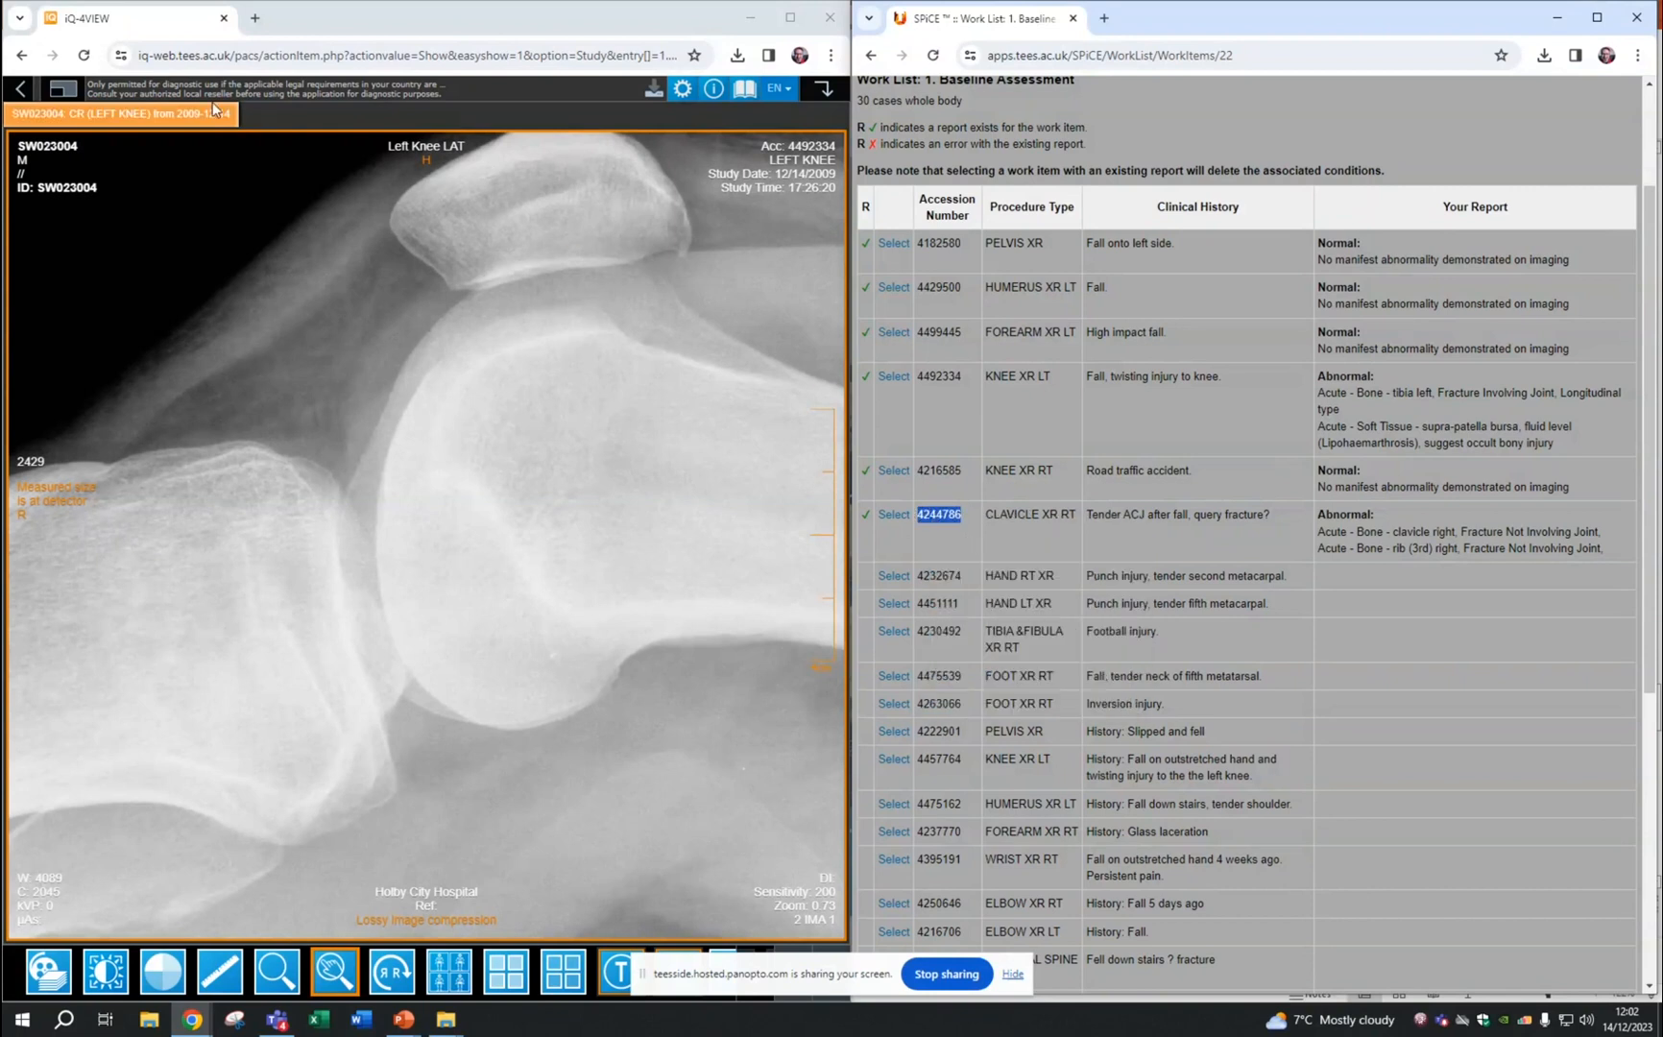
pyautogui.click(35, 84)
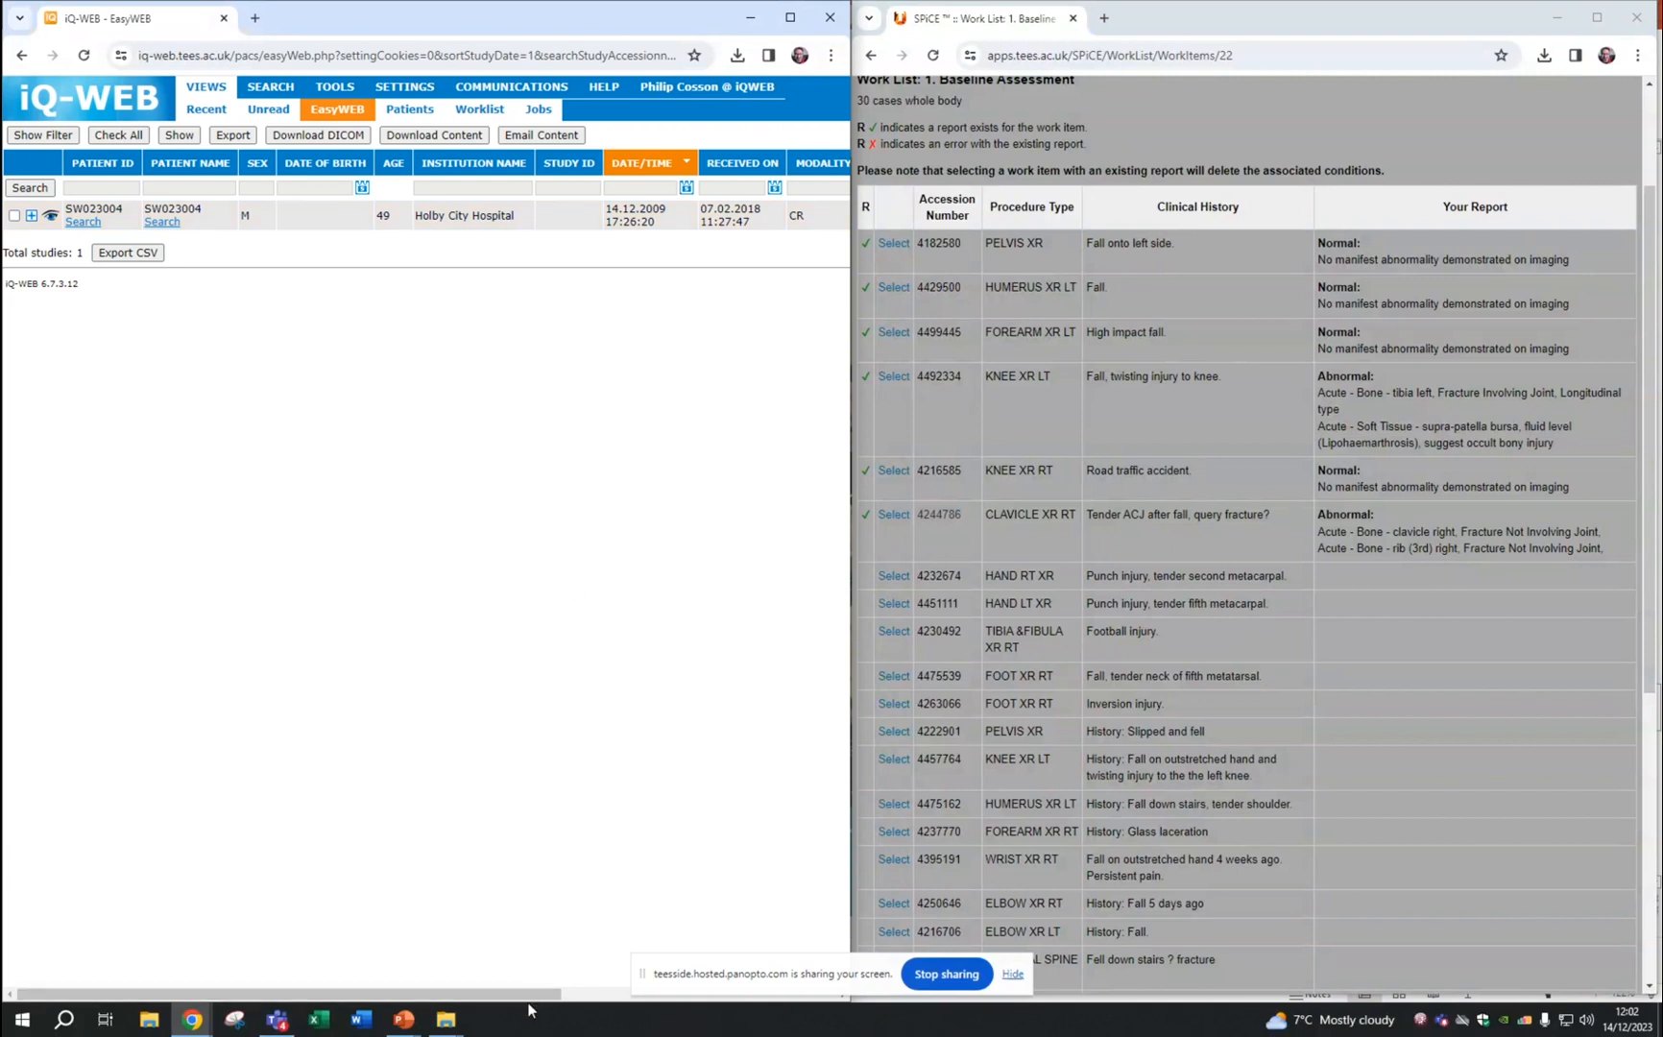
pyautogui.moveTo(534, 998); pyautogui.dragTo(765, 999)
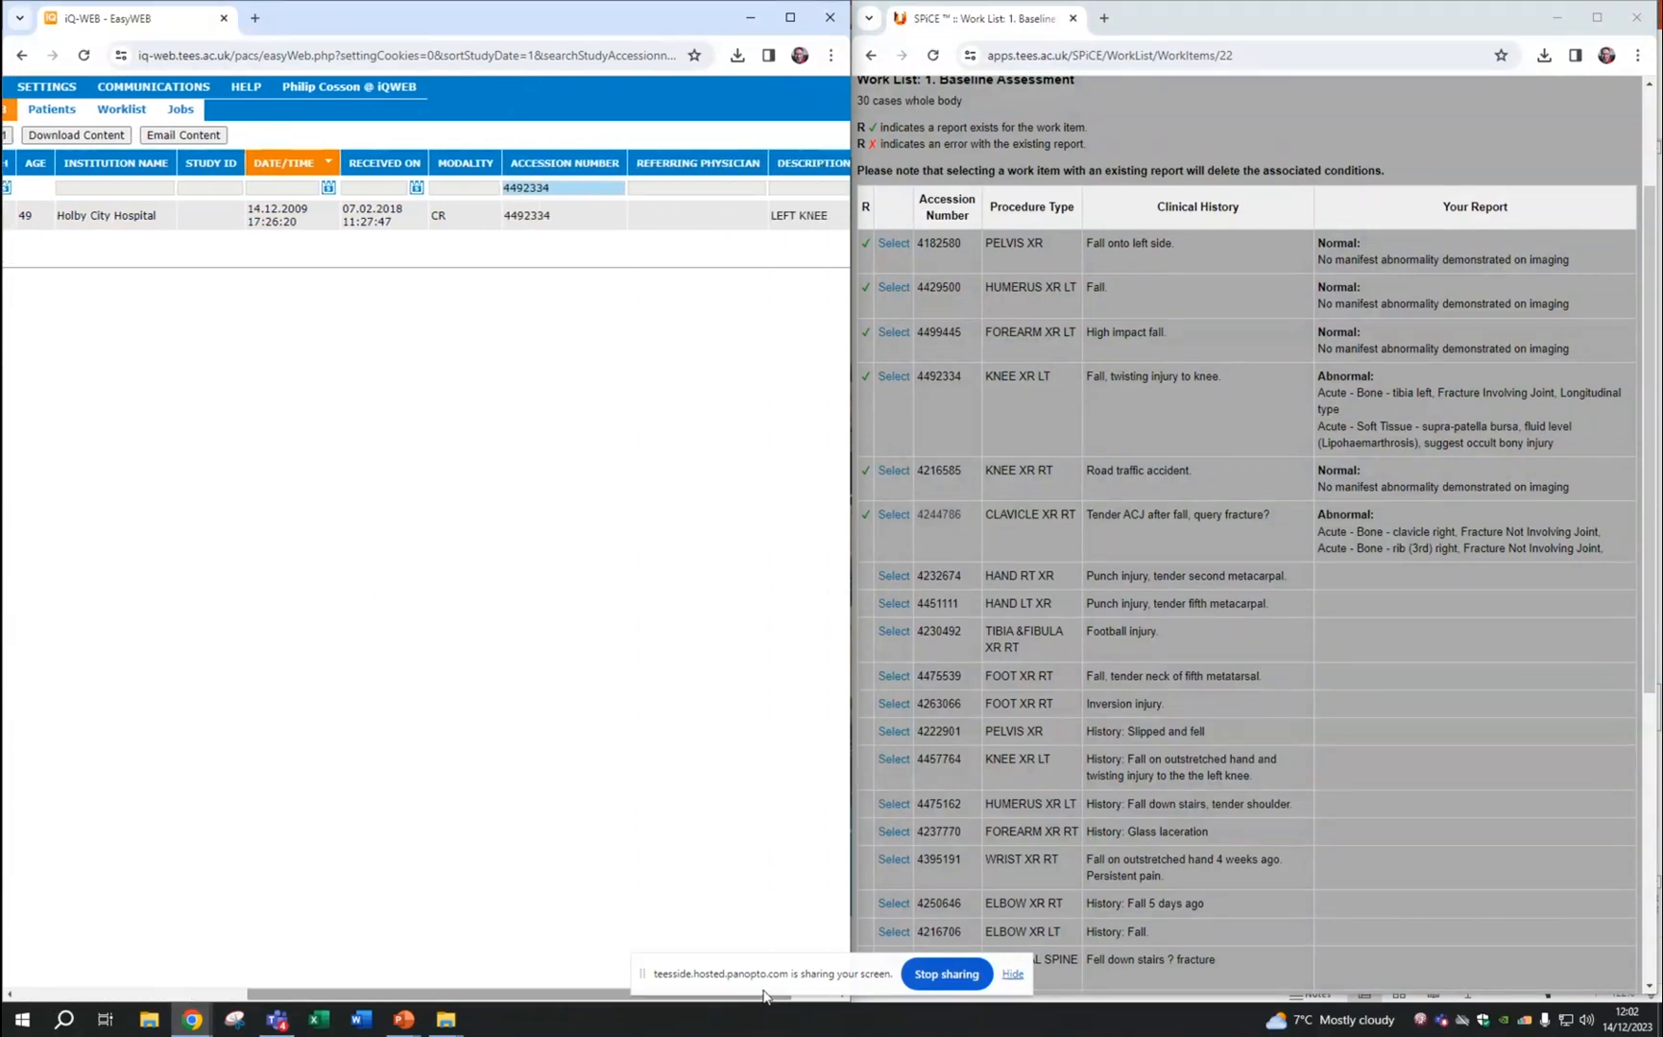
pyautogui.moveTo(572, 188); pyautogui.dragTo(508, 187)
pyautogui.hotkey('ctrl', 'v')
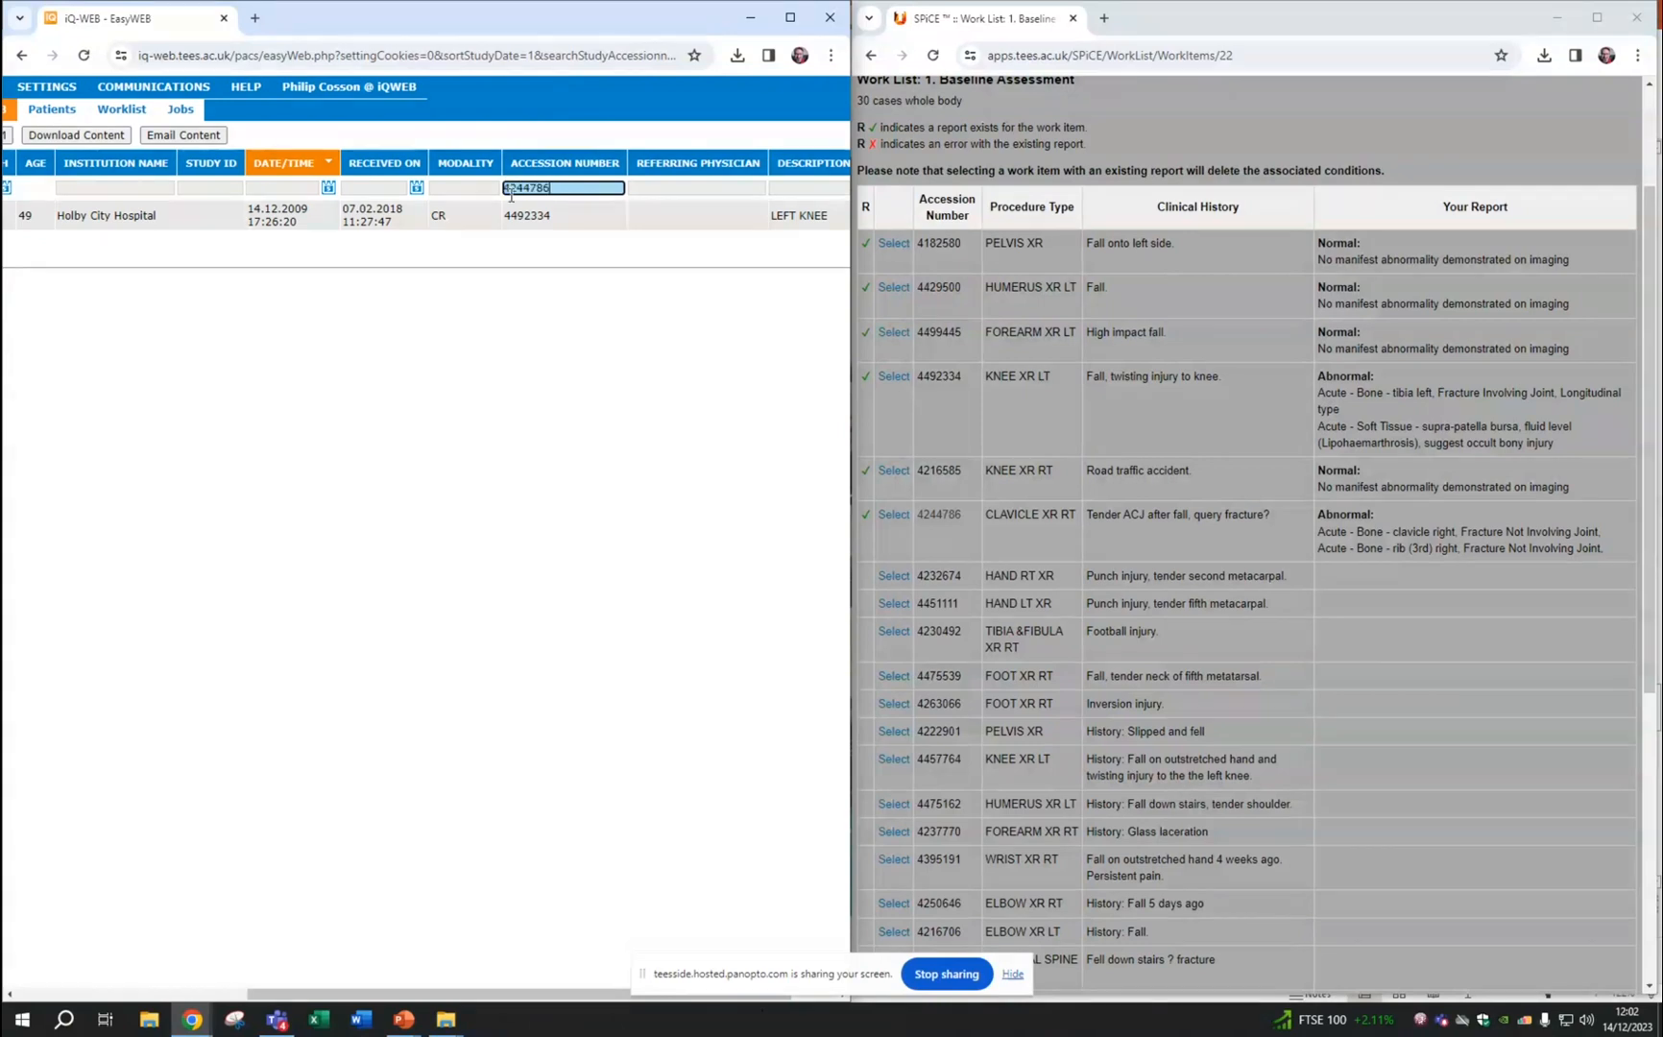
pyautogui.press('Return')
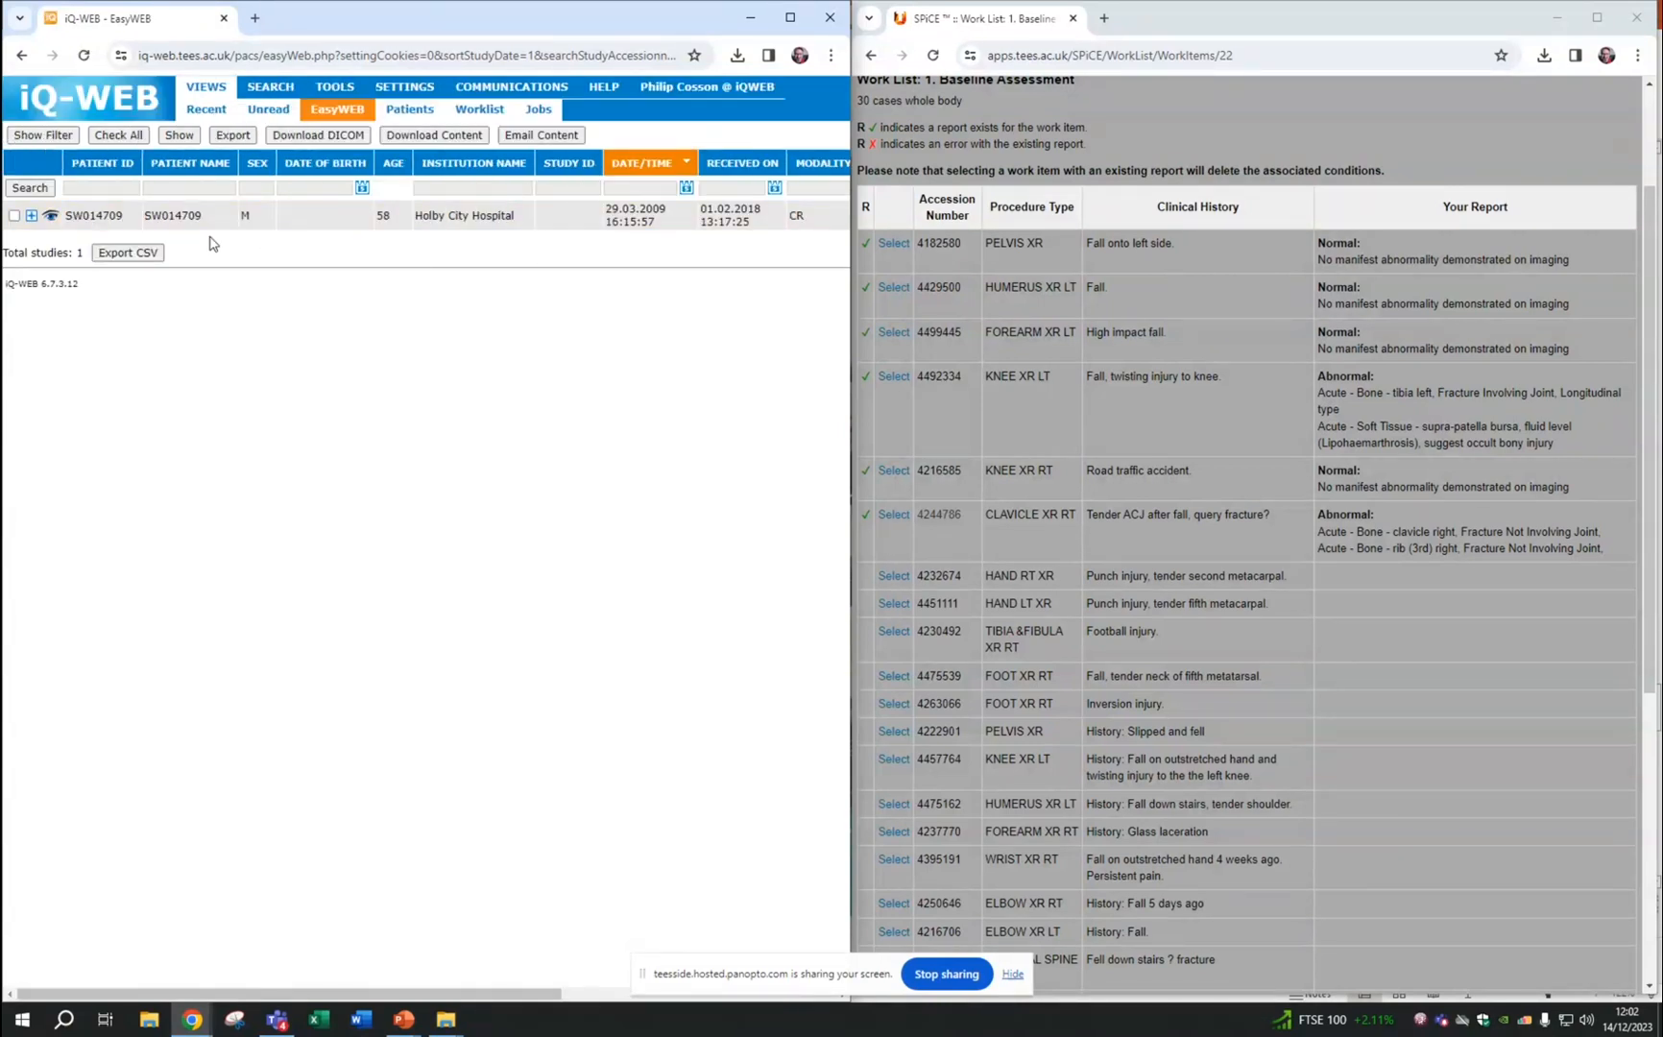
pyautogui.click(49, 217)
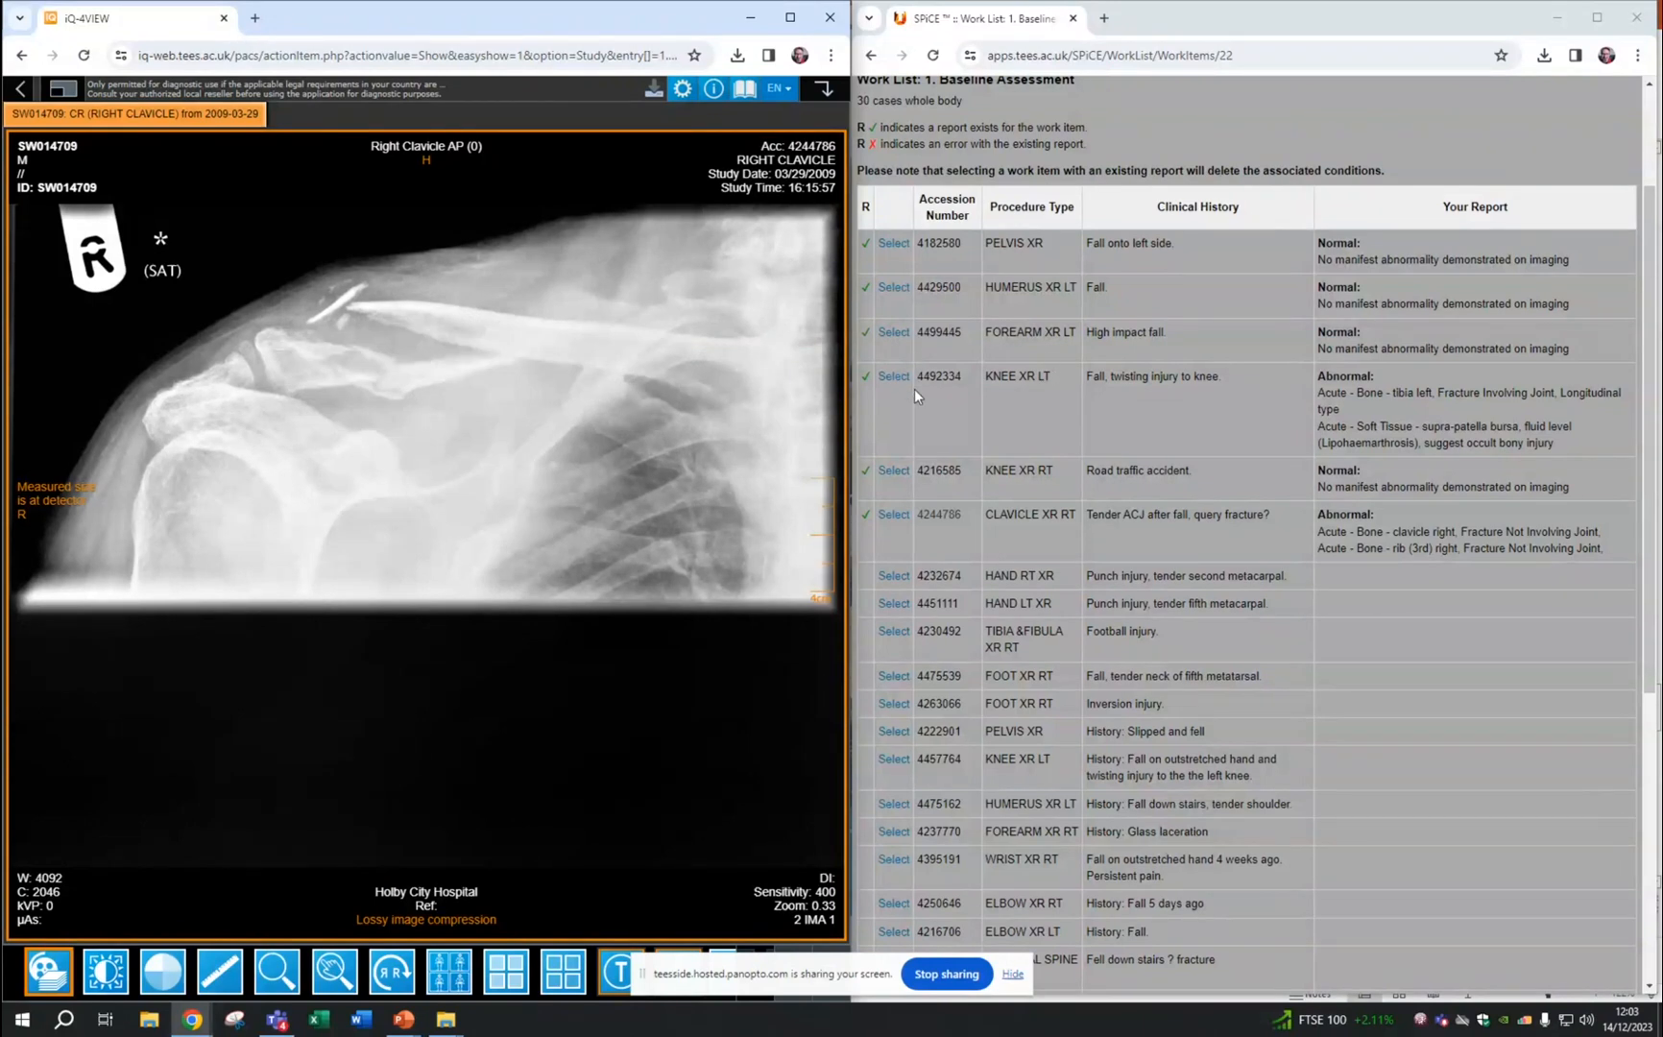
# Redo the CLAVICLE XR RT report as Abnormal with an acute bone condition of the right clavicle: Fracture Not Involving Joint, Multi-Partite.
pyautogui.click(897, 516)
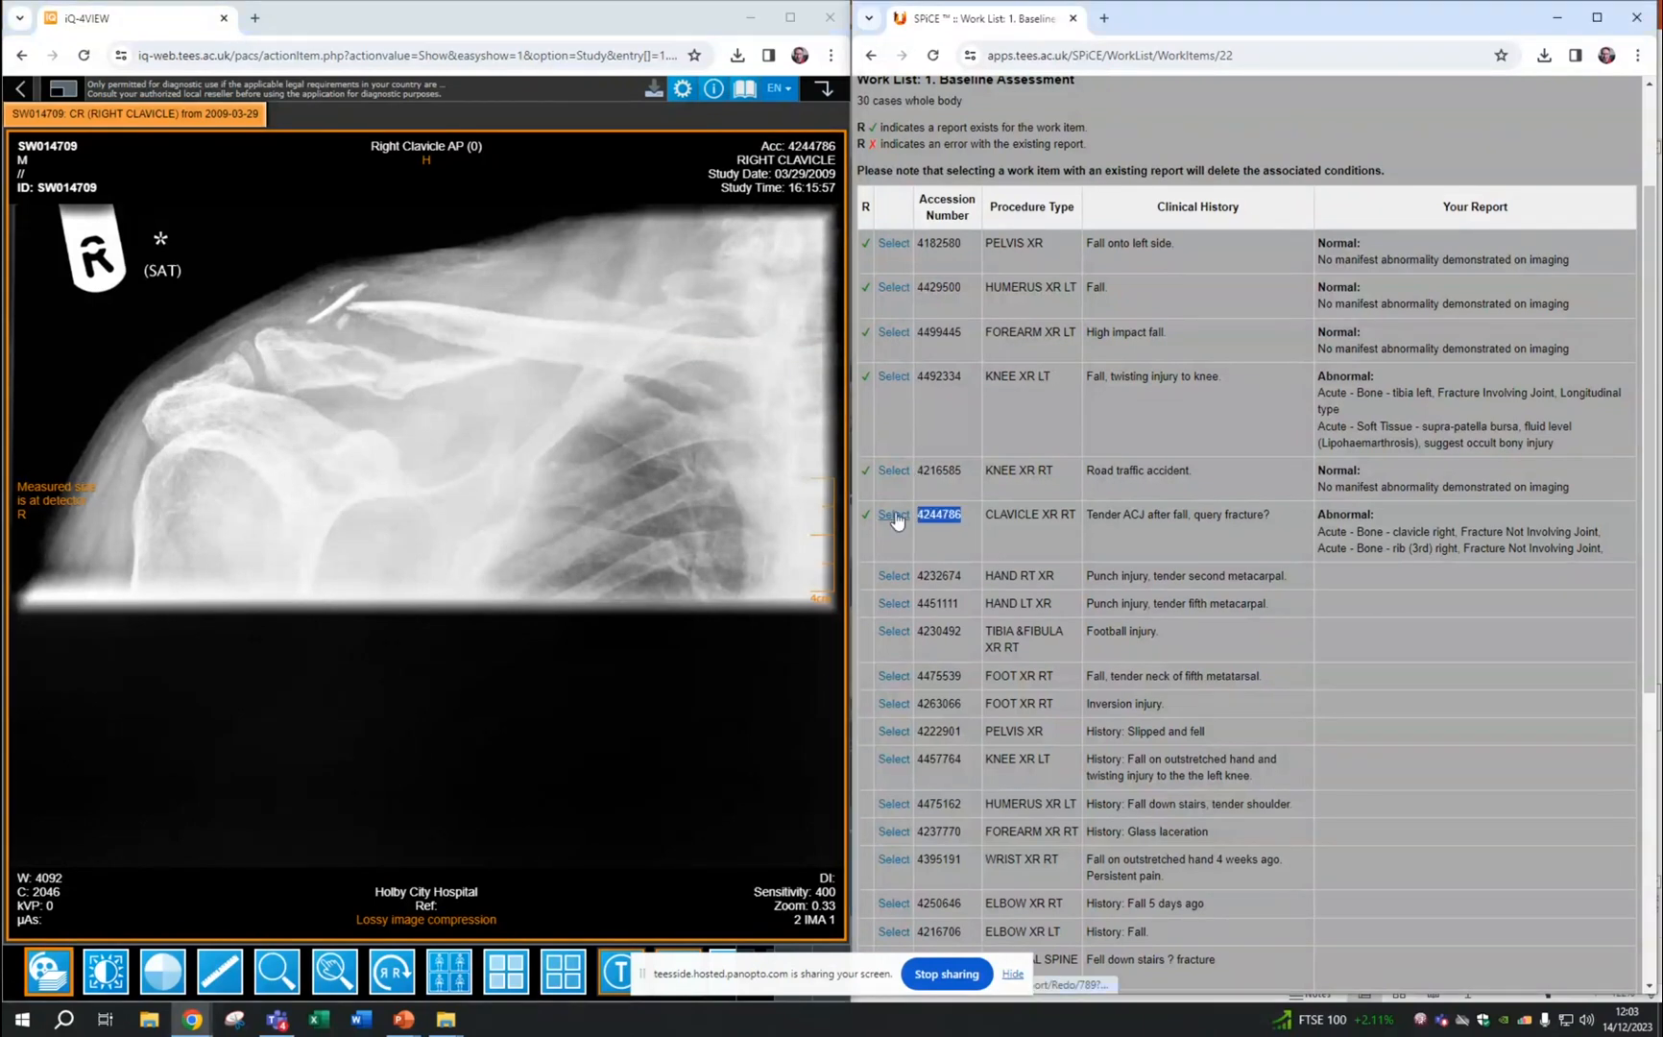
pyautogui.click(959, 437)
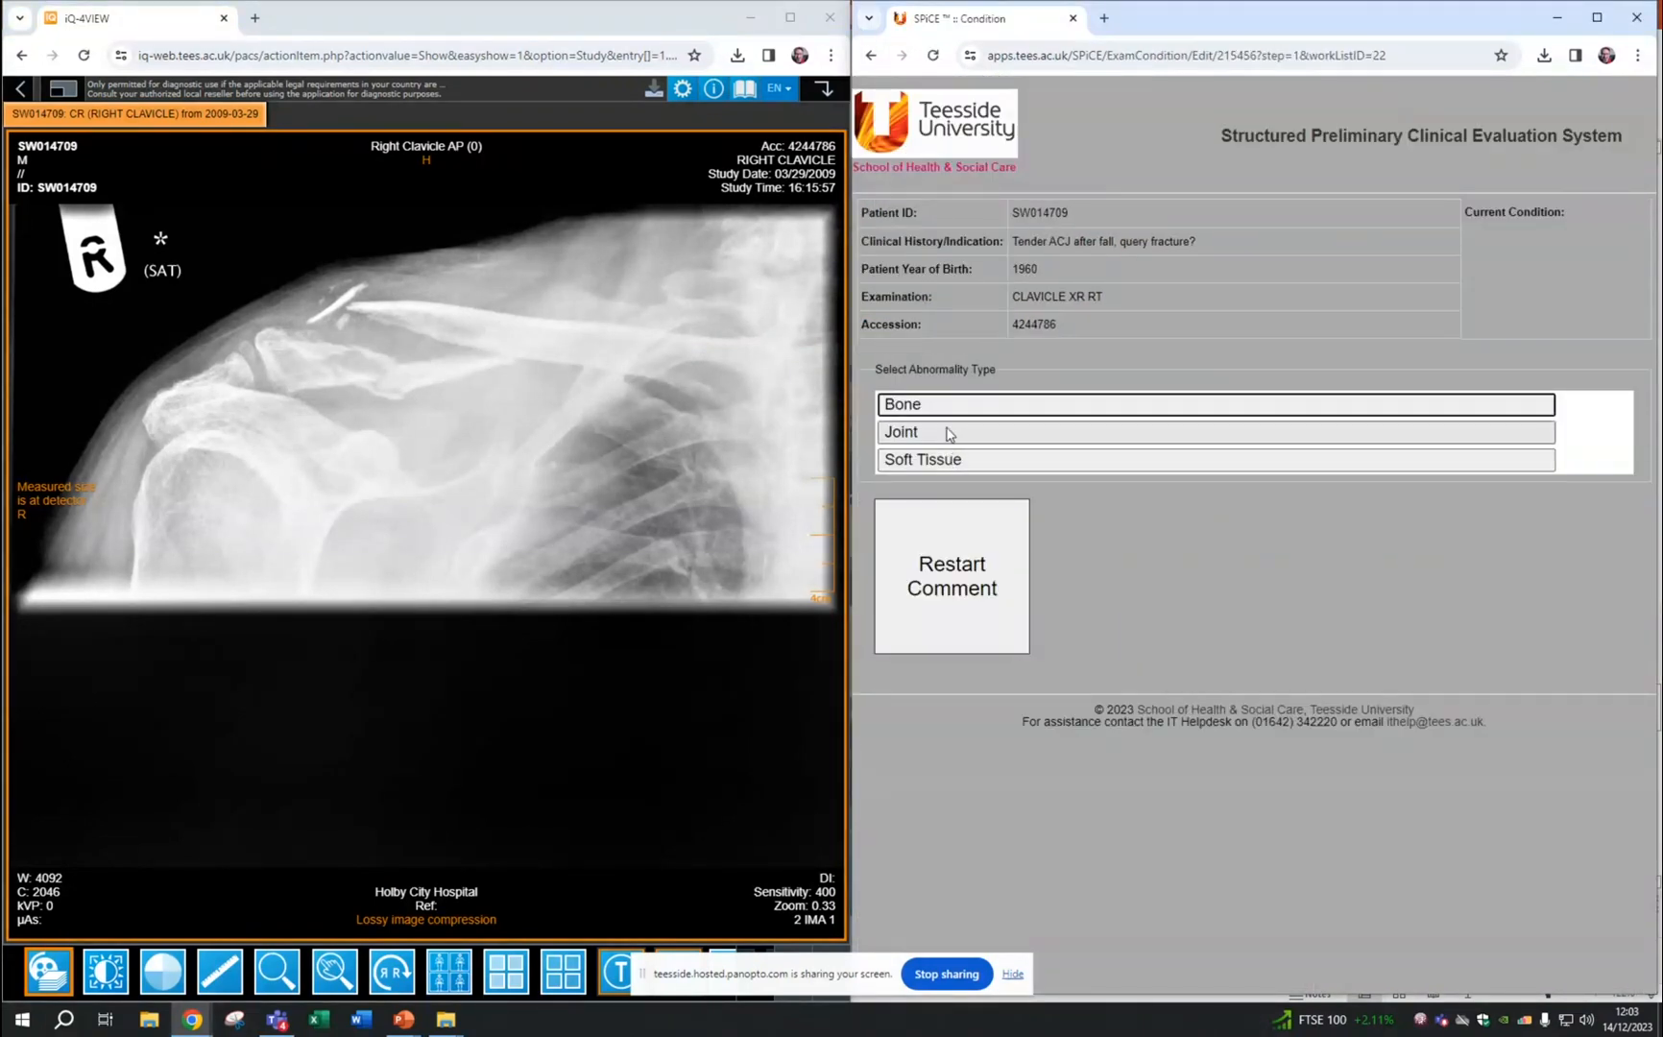
pyautogui.click(950, 407)
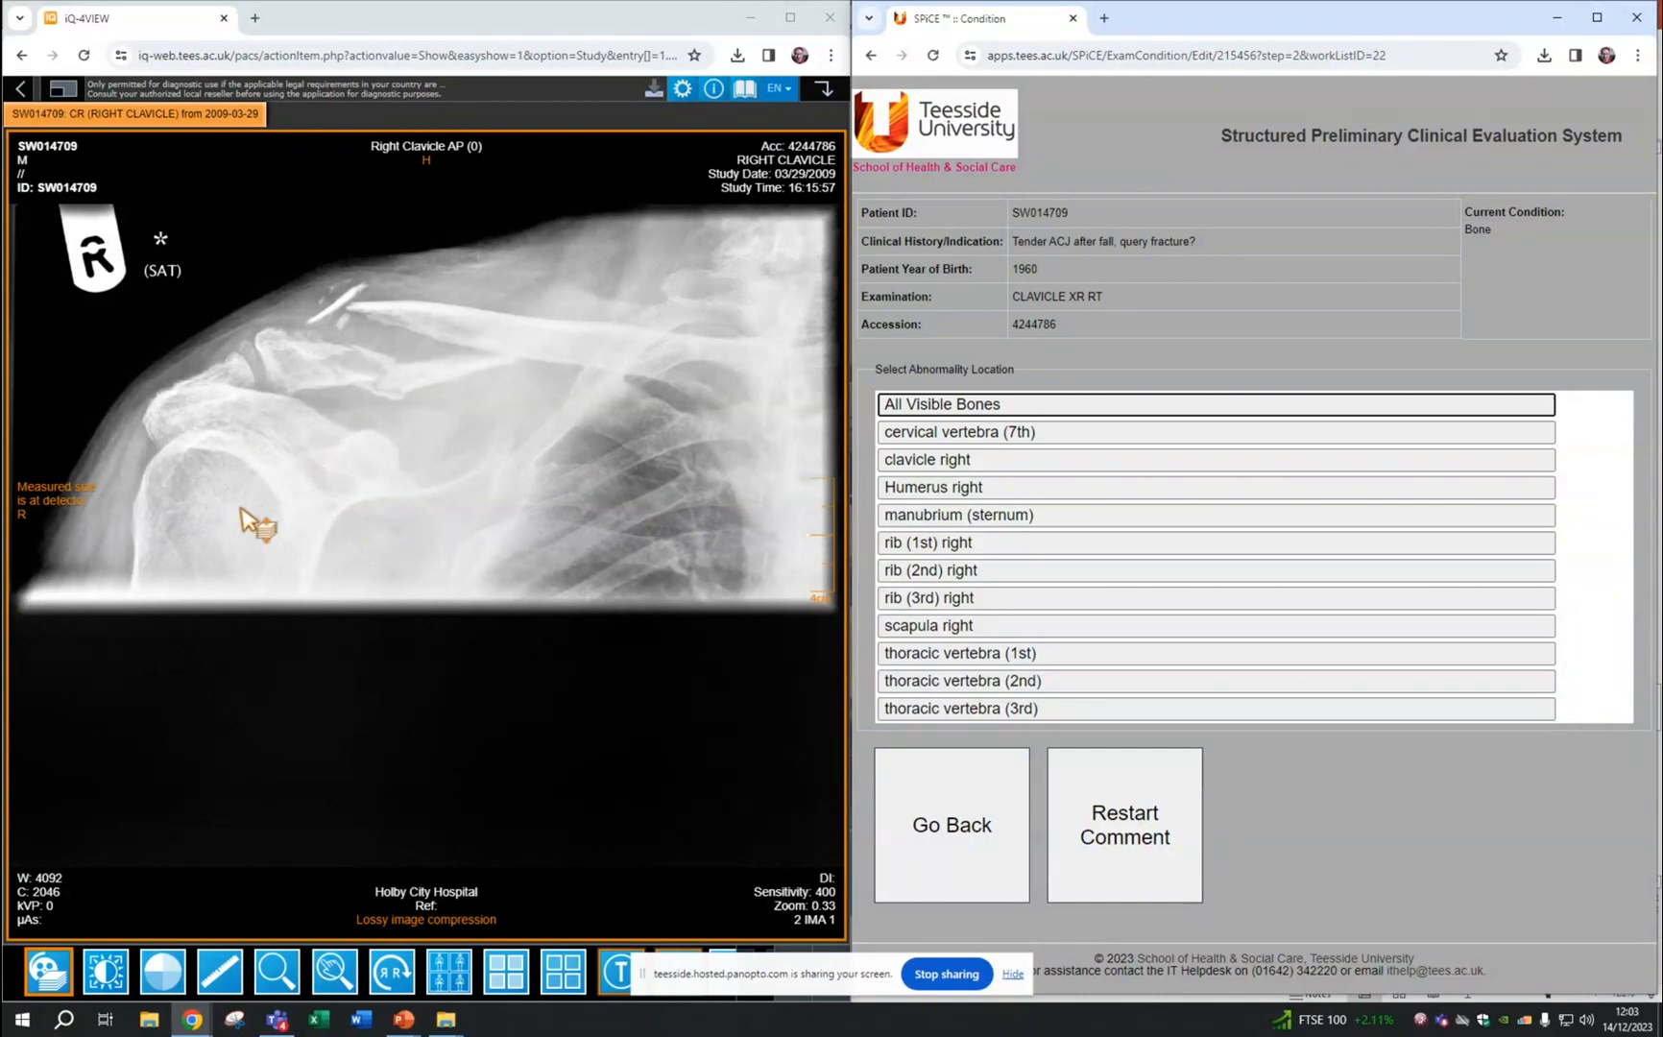
pyautogui.click(950, 464)
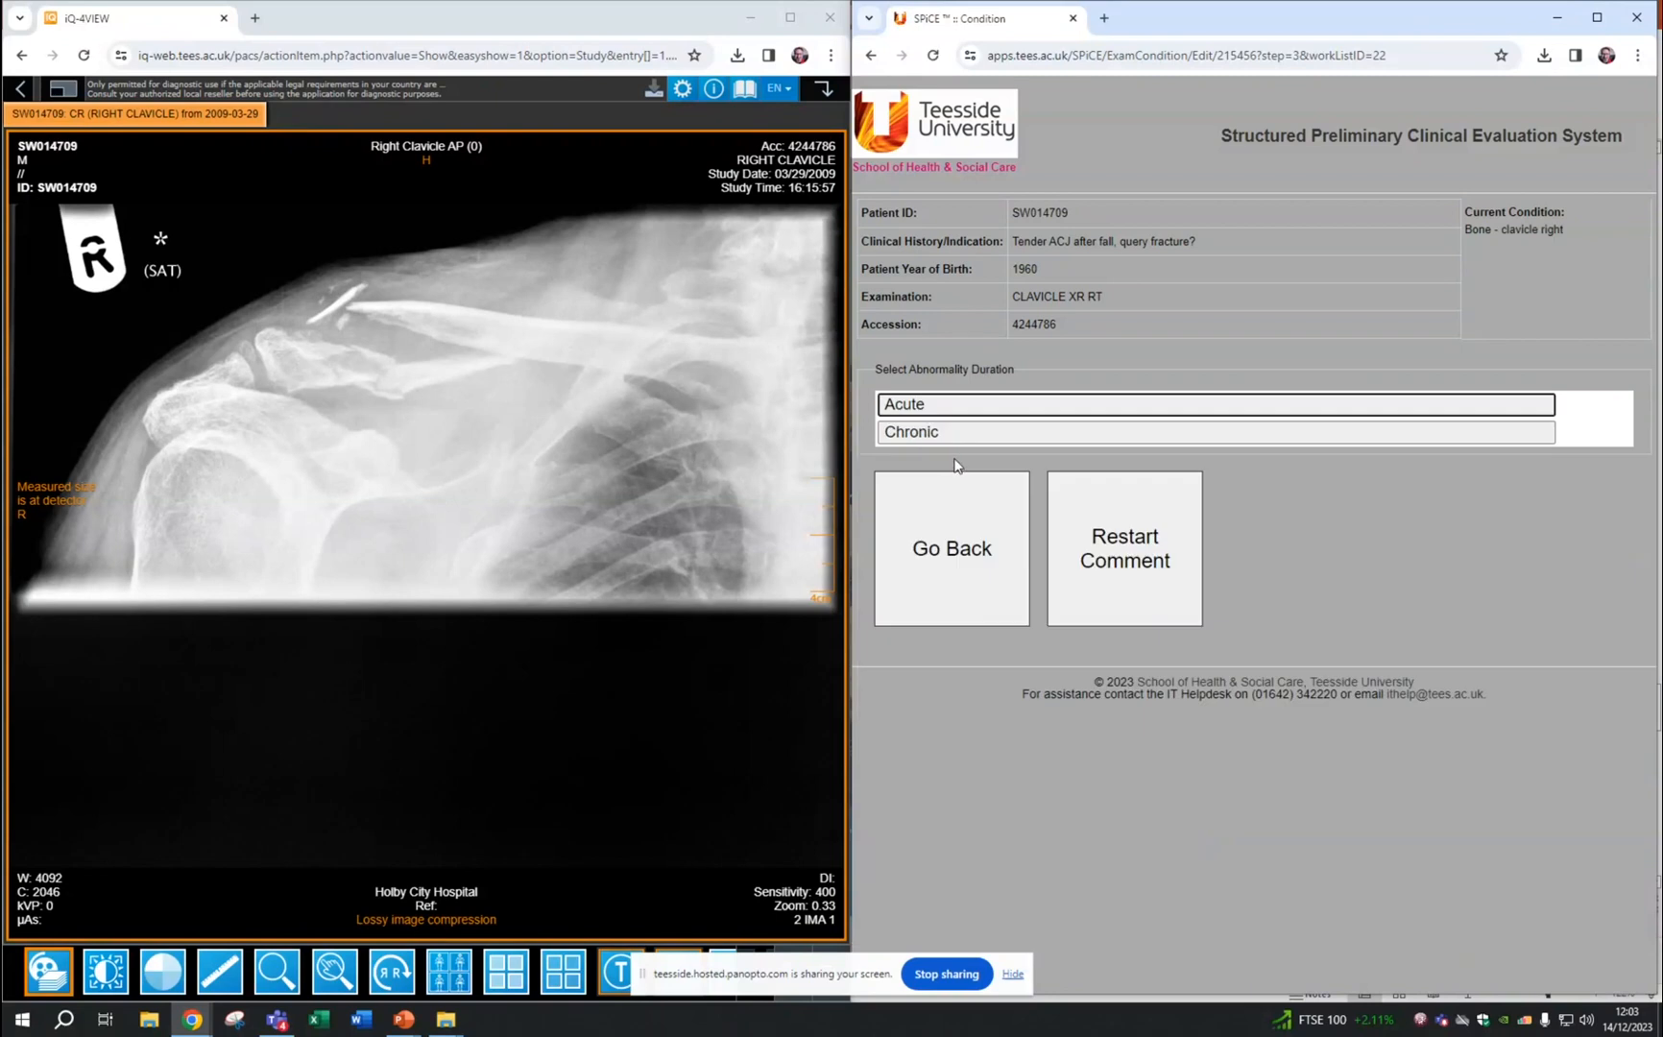
pyautogui.click(929, 405)
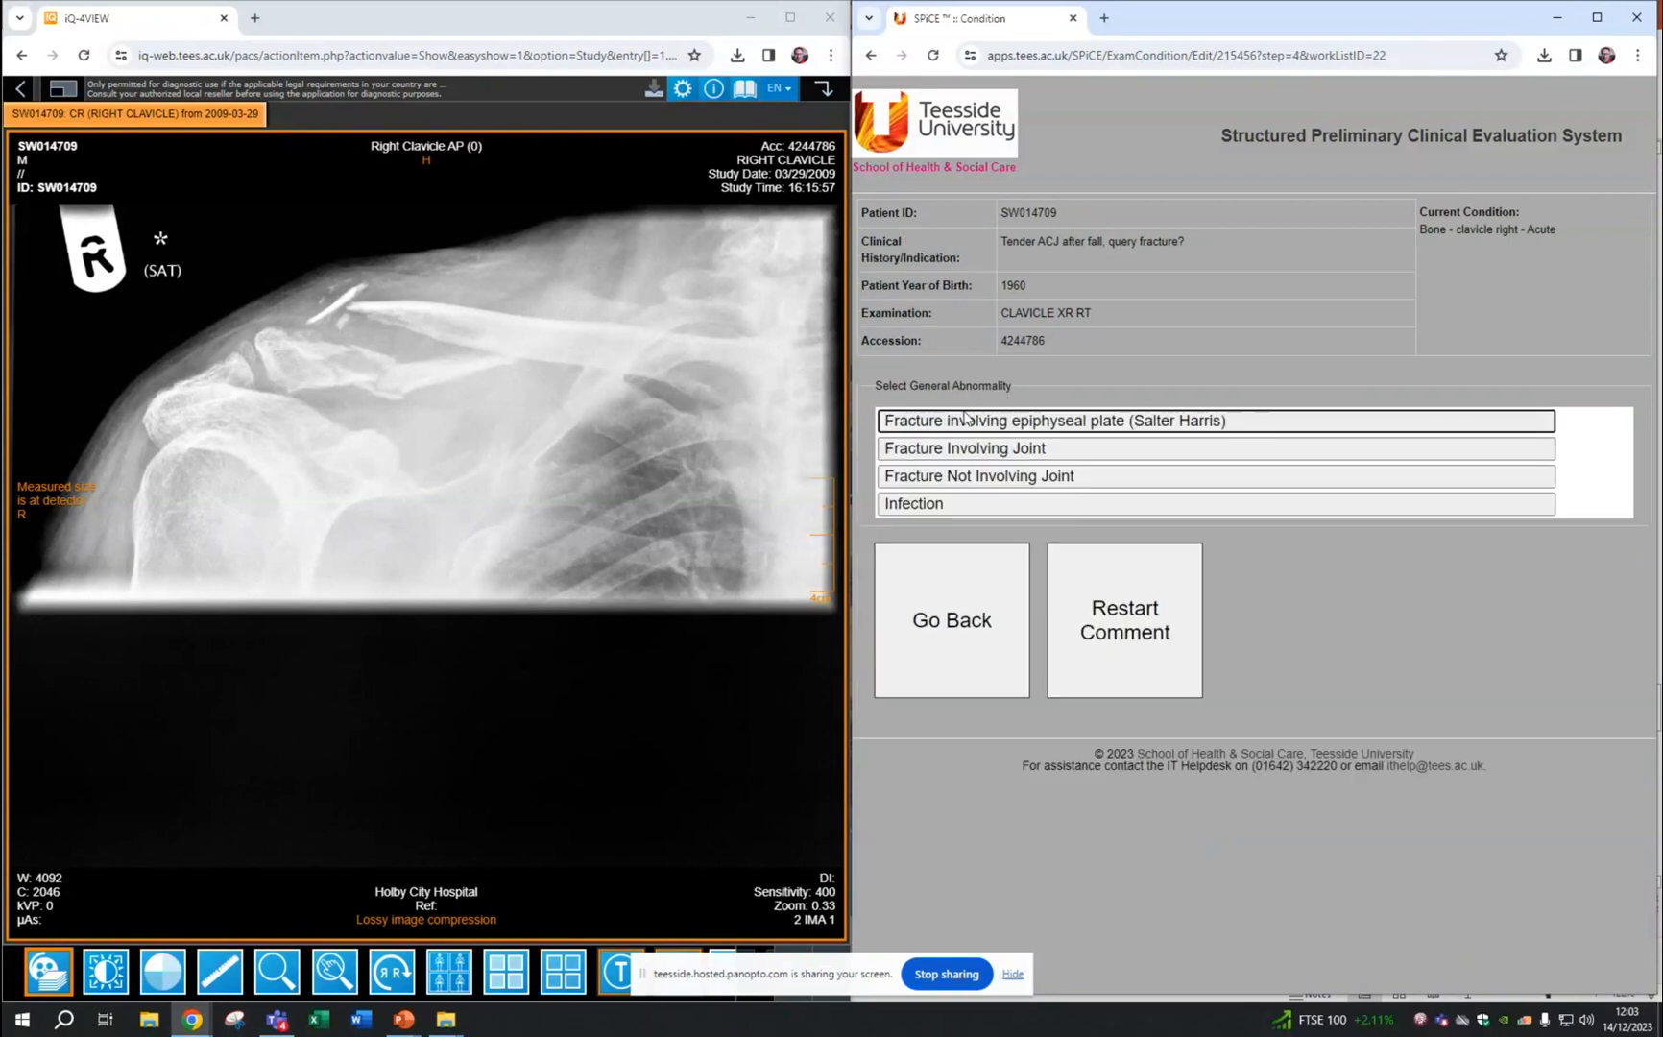
pyautogui.click(1026, 480)
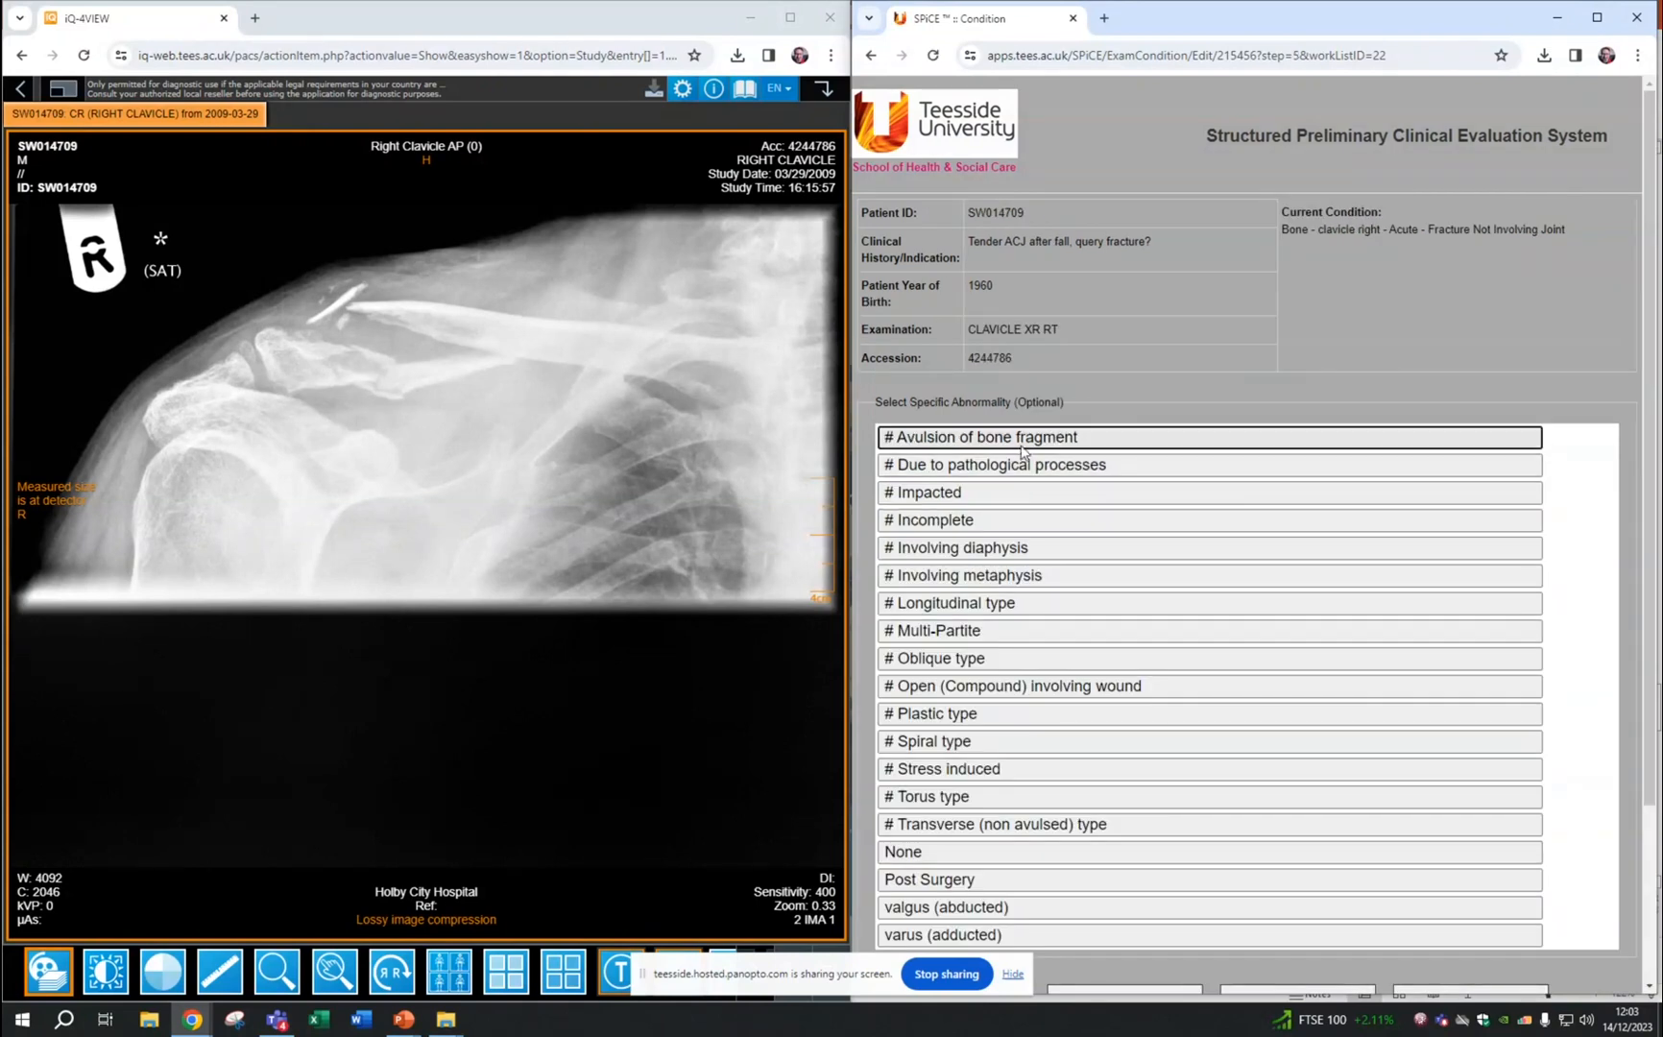
pyautogui.click(982, 634)
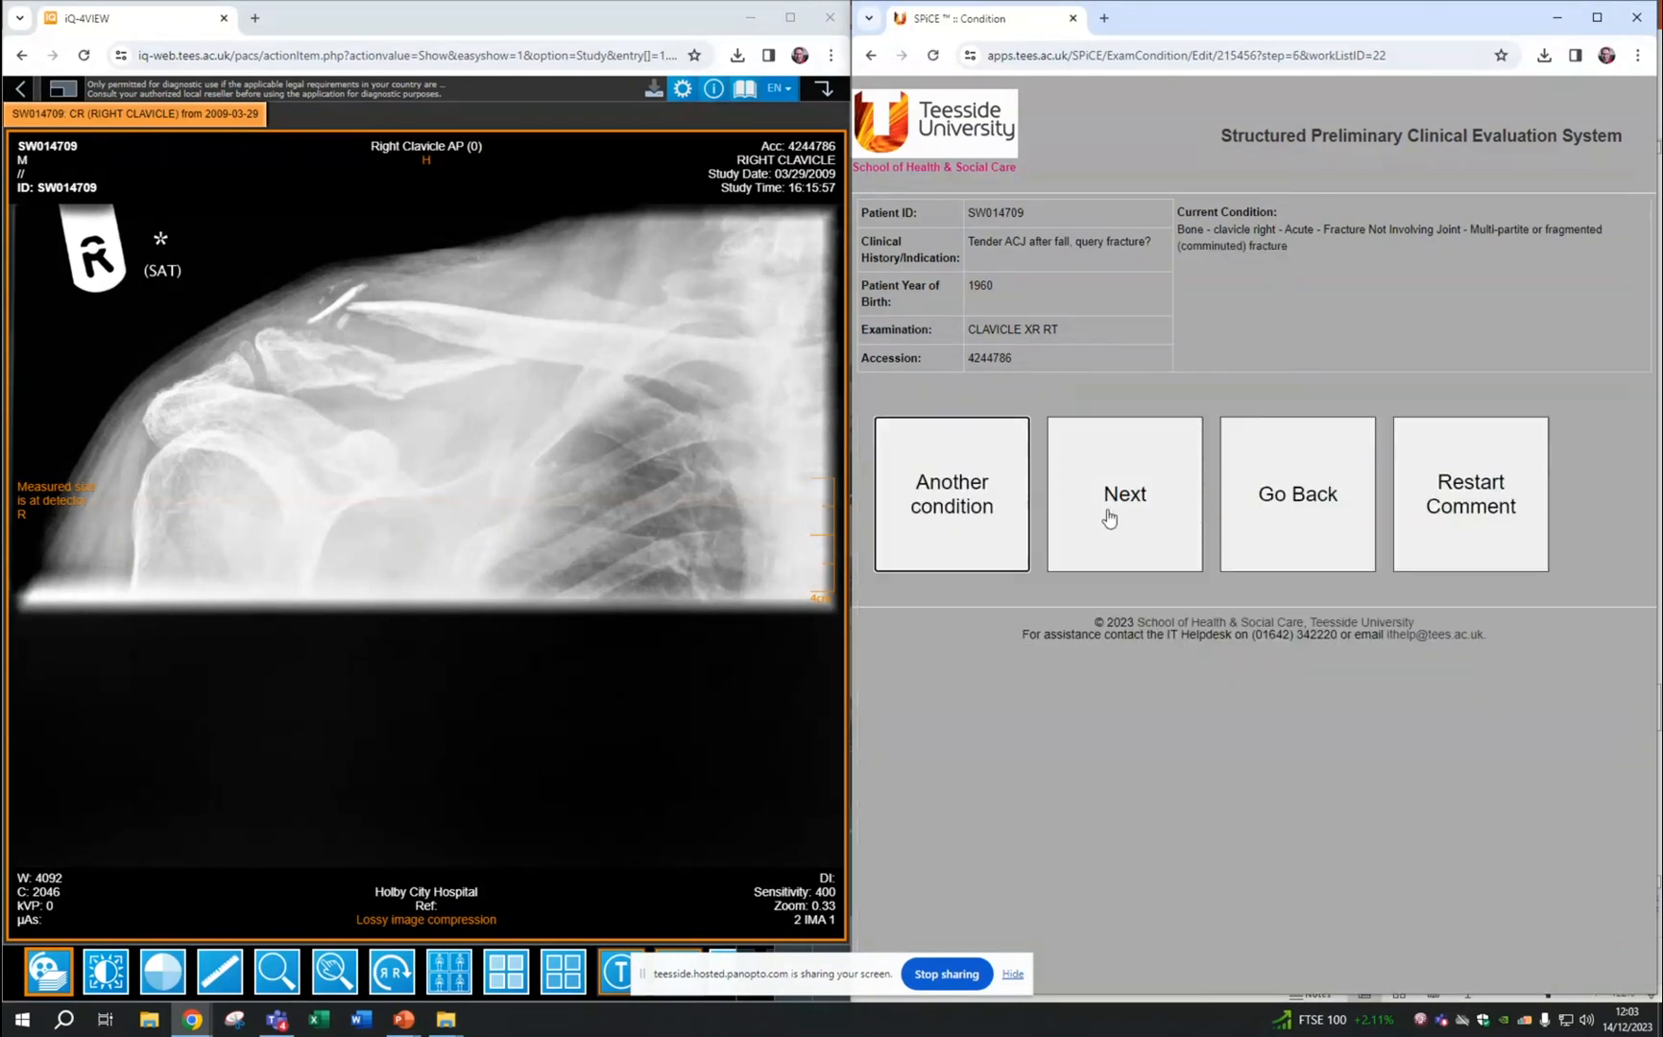
# Complete the right clavicle comment without another condition or additional exams and return to the work list.
pyautogui.click(1120, 512)
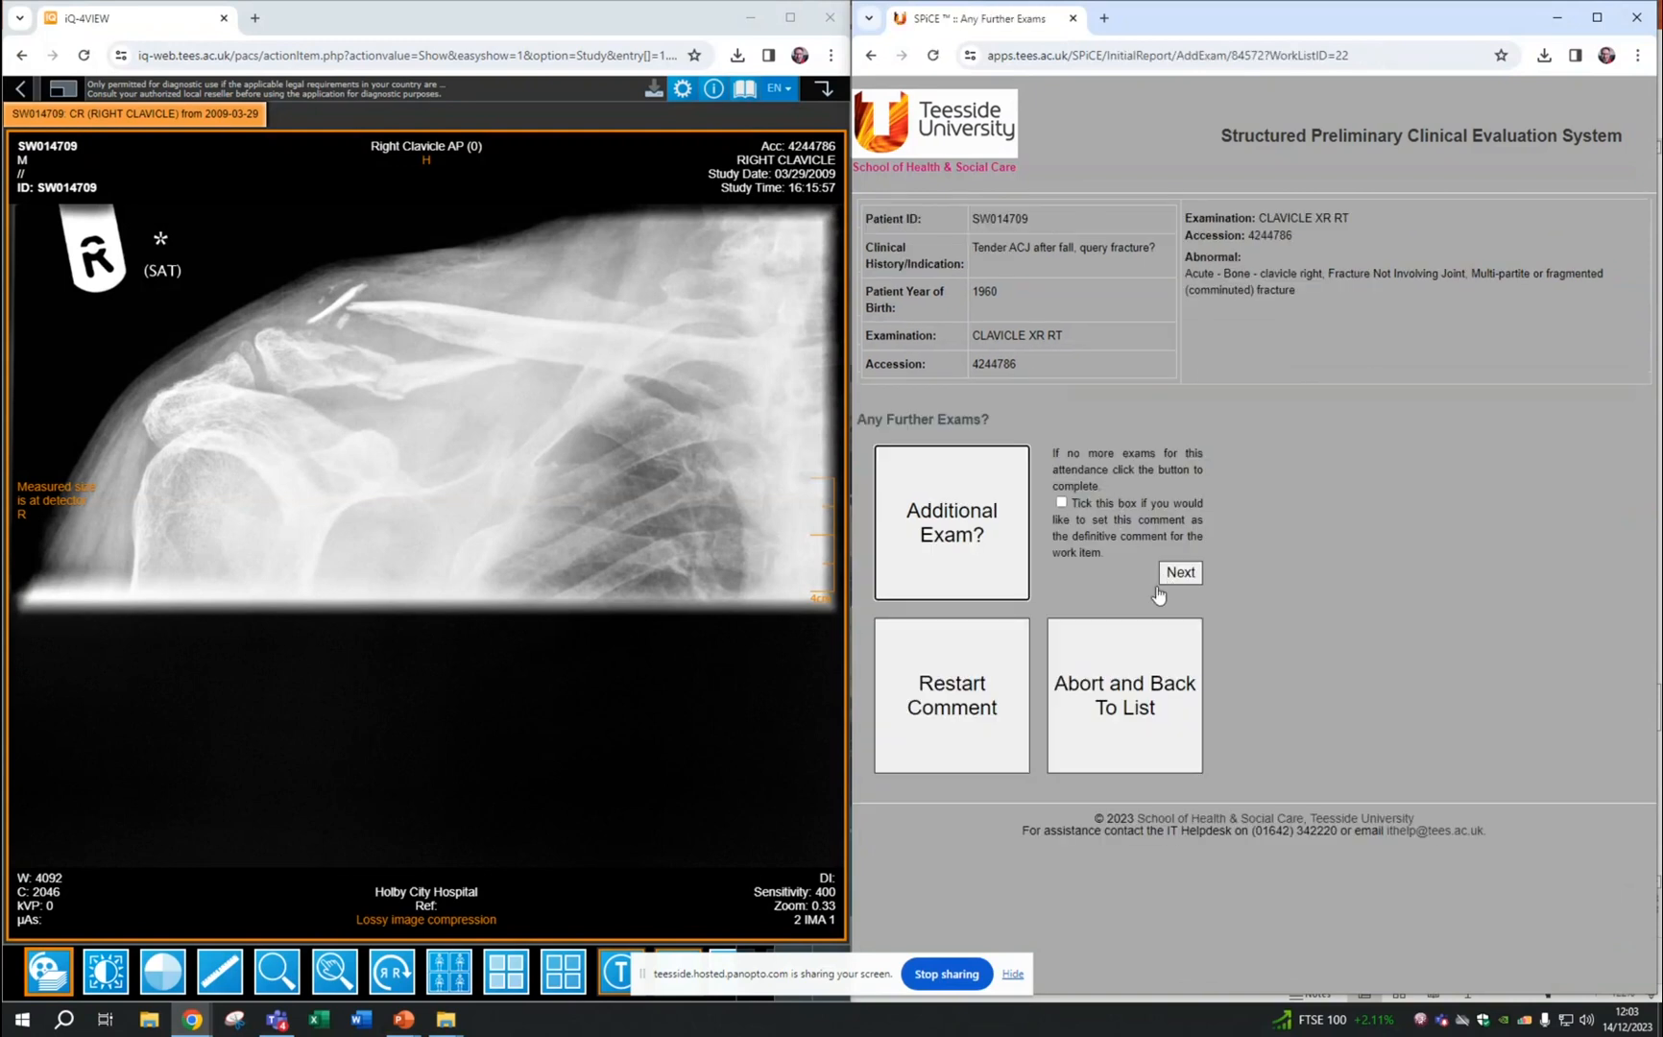
pyautogui.click(1179, 573)
pyautogui.click(954, 716)
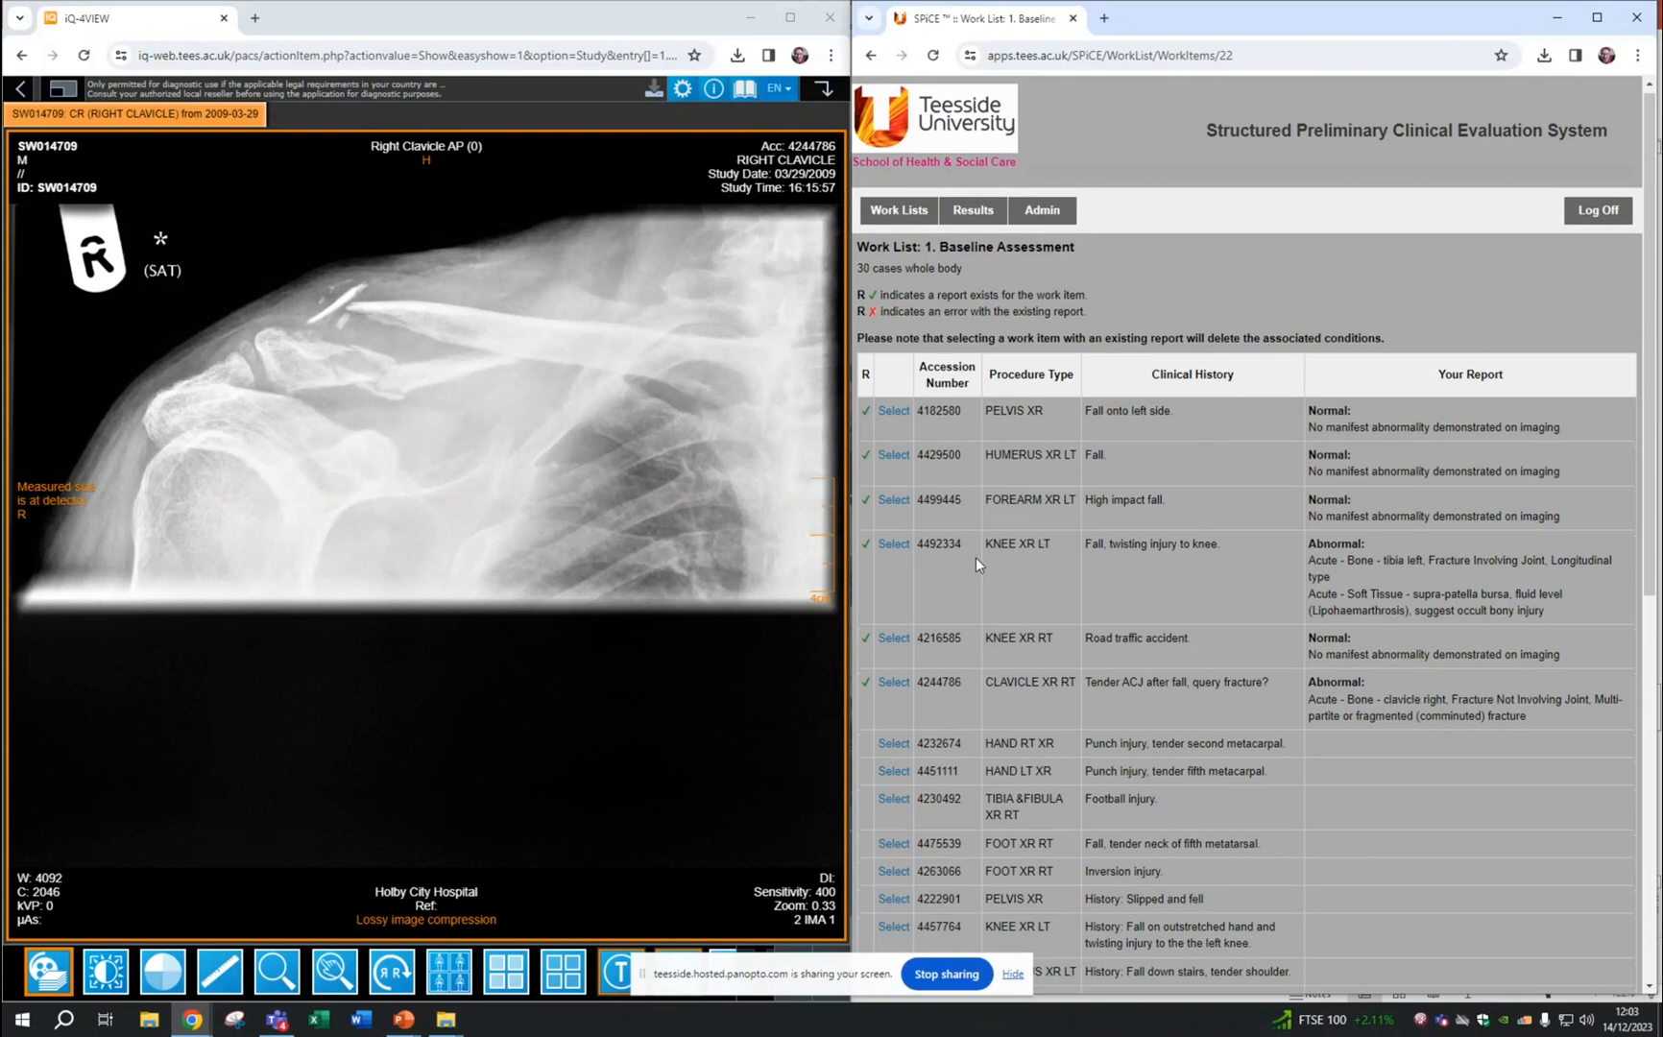
# Look through the whole Baseline Assessment work list to check which cases are reported and which remain.
pyautogui.scroll(-1, 976, 562)
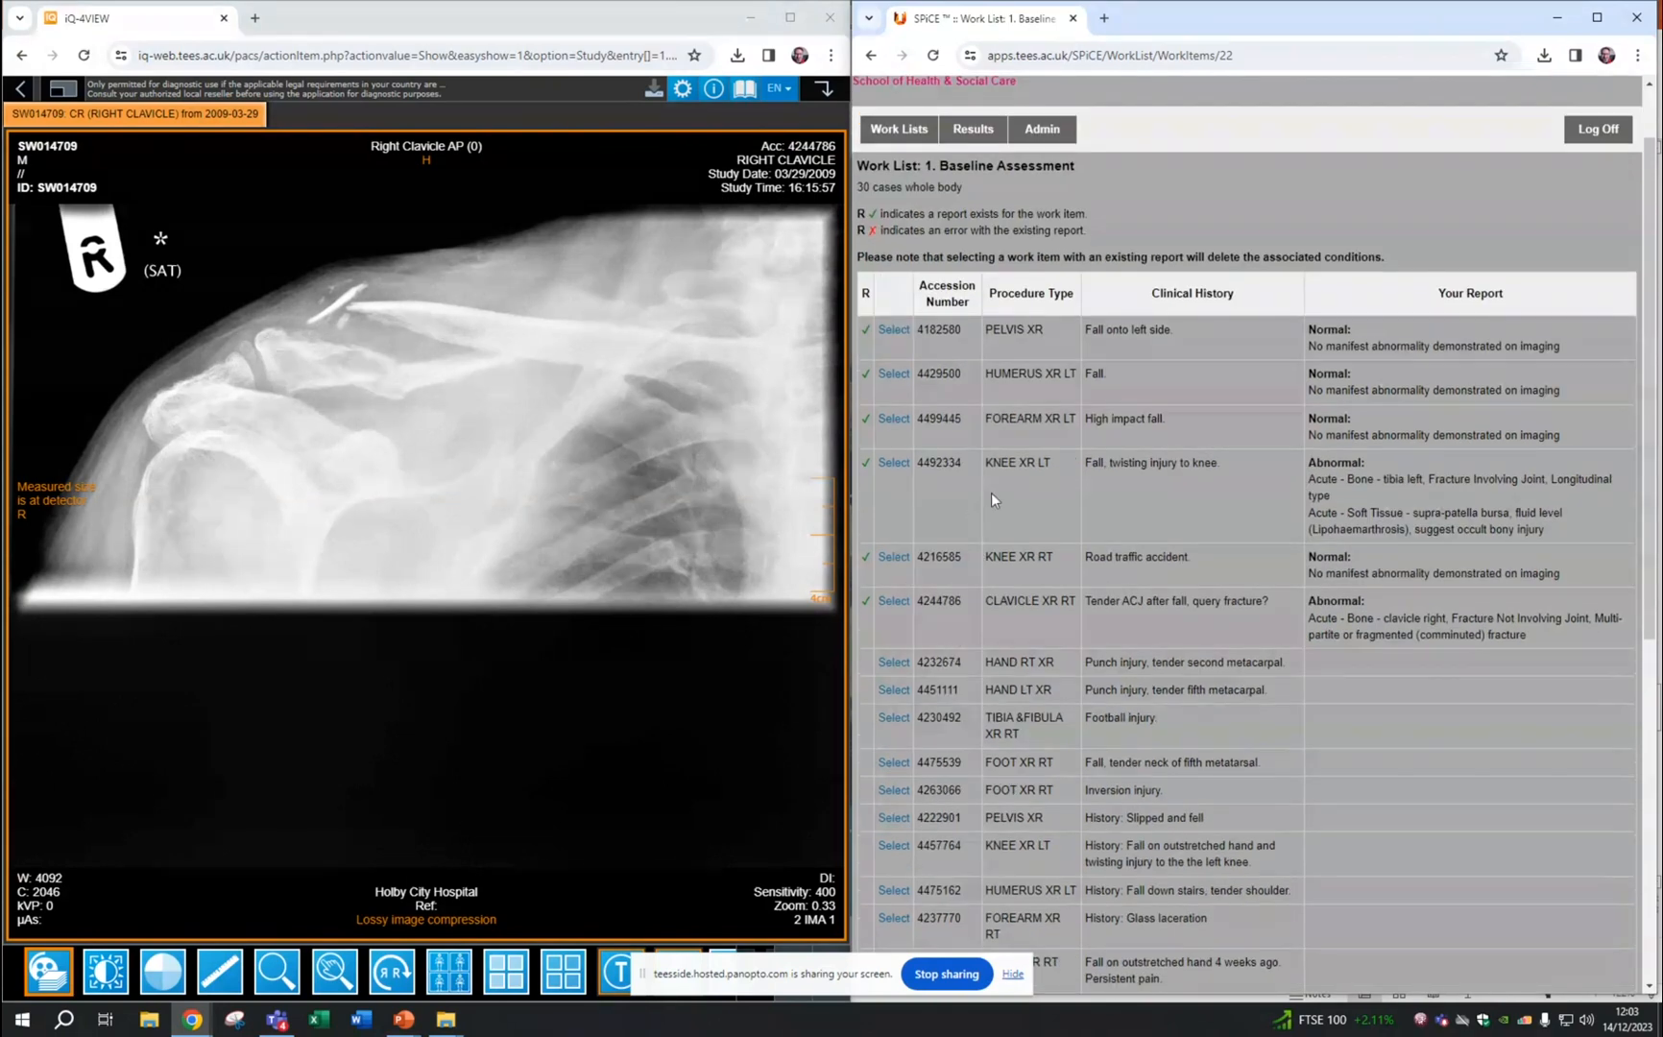
pyautogui.scroll(-7, 1064, 597)
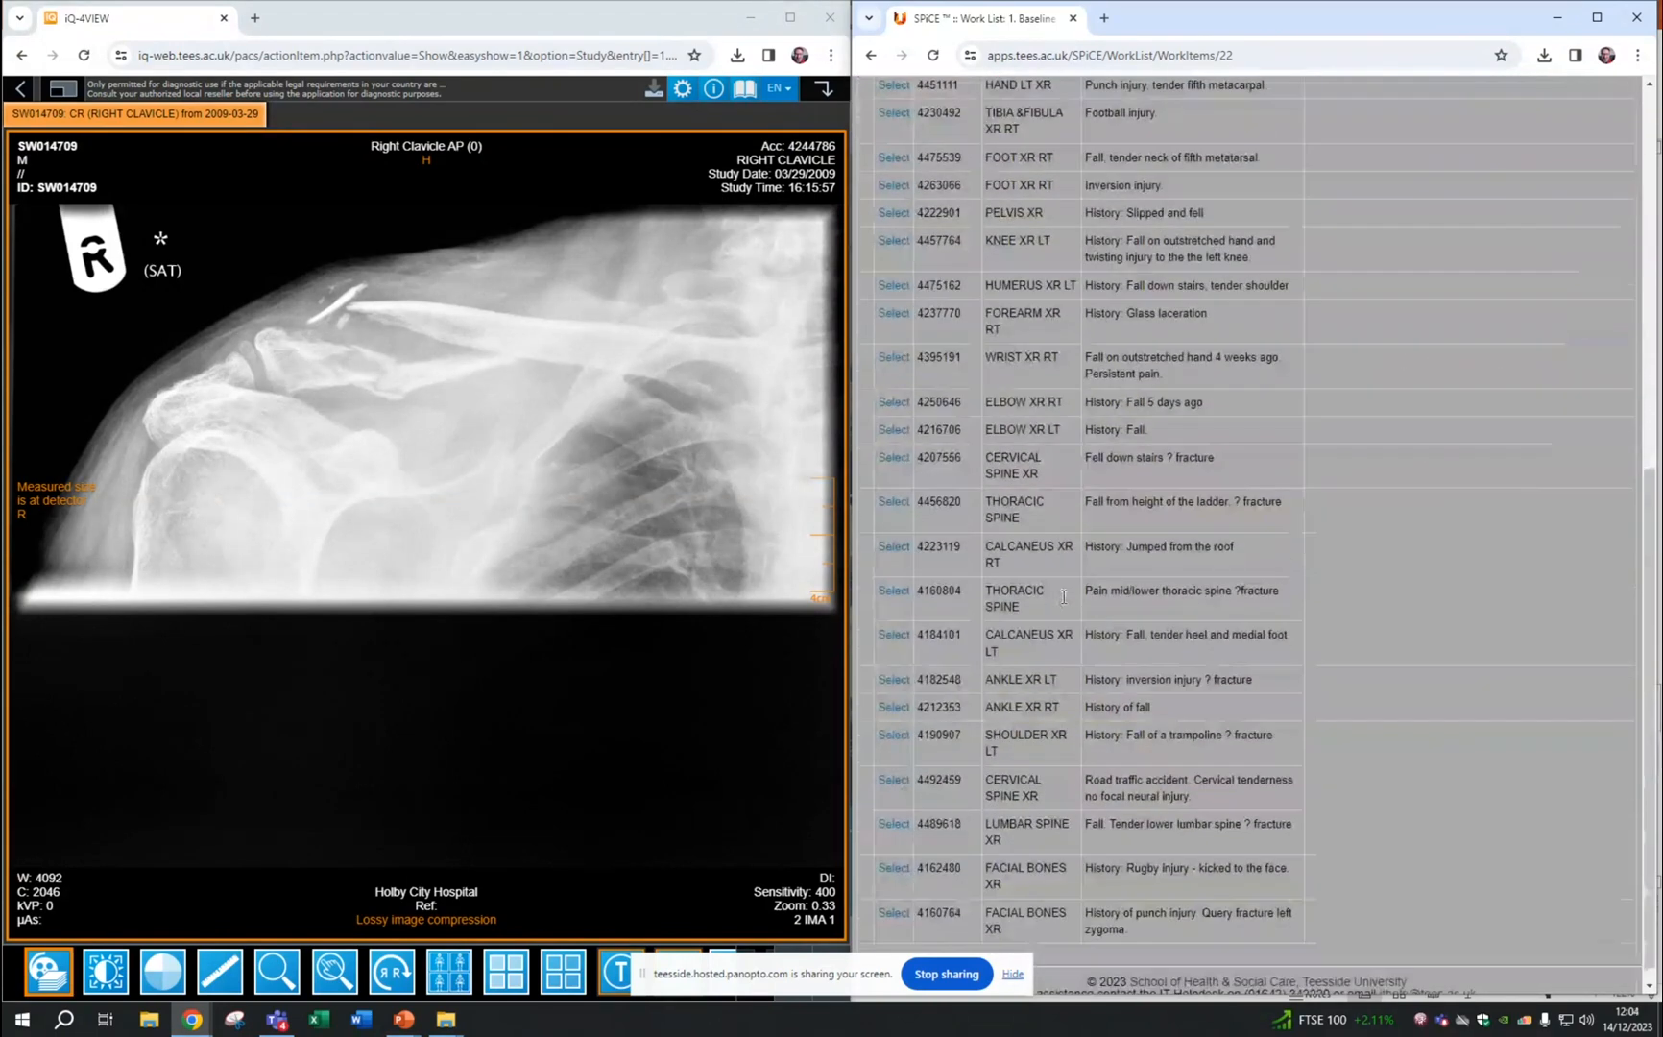
pyautogui.scroll(8, 1064, 596)
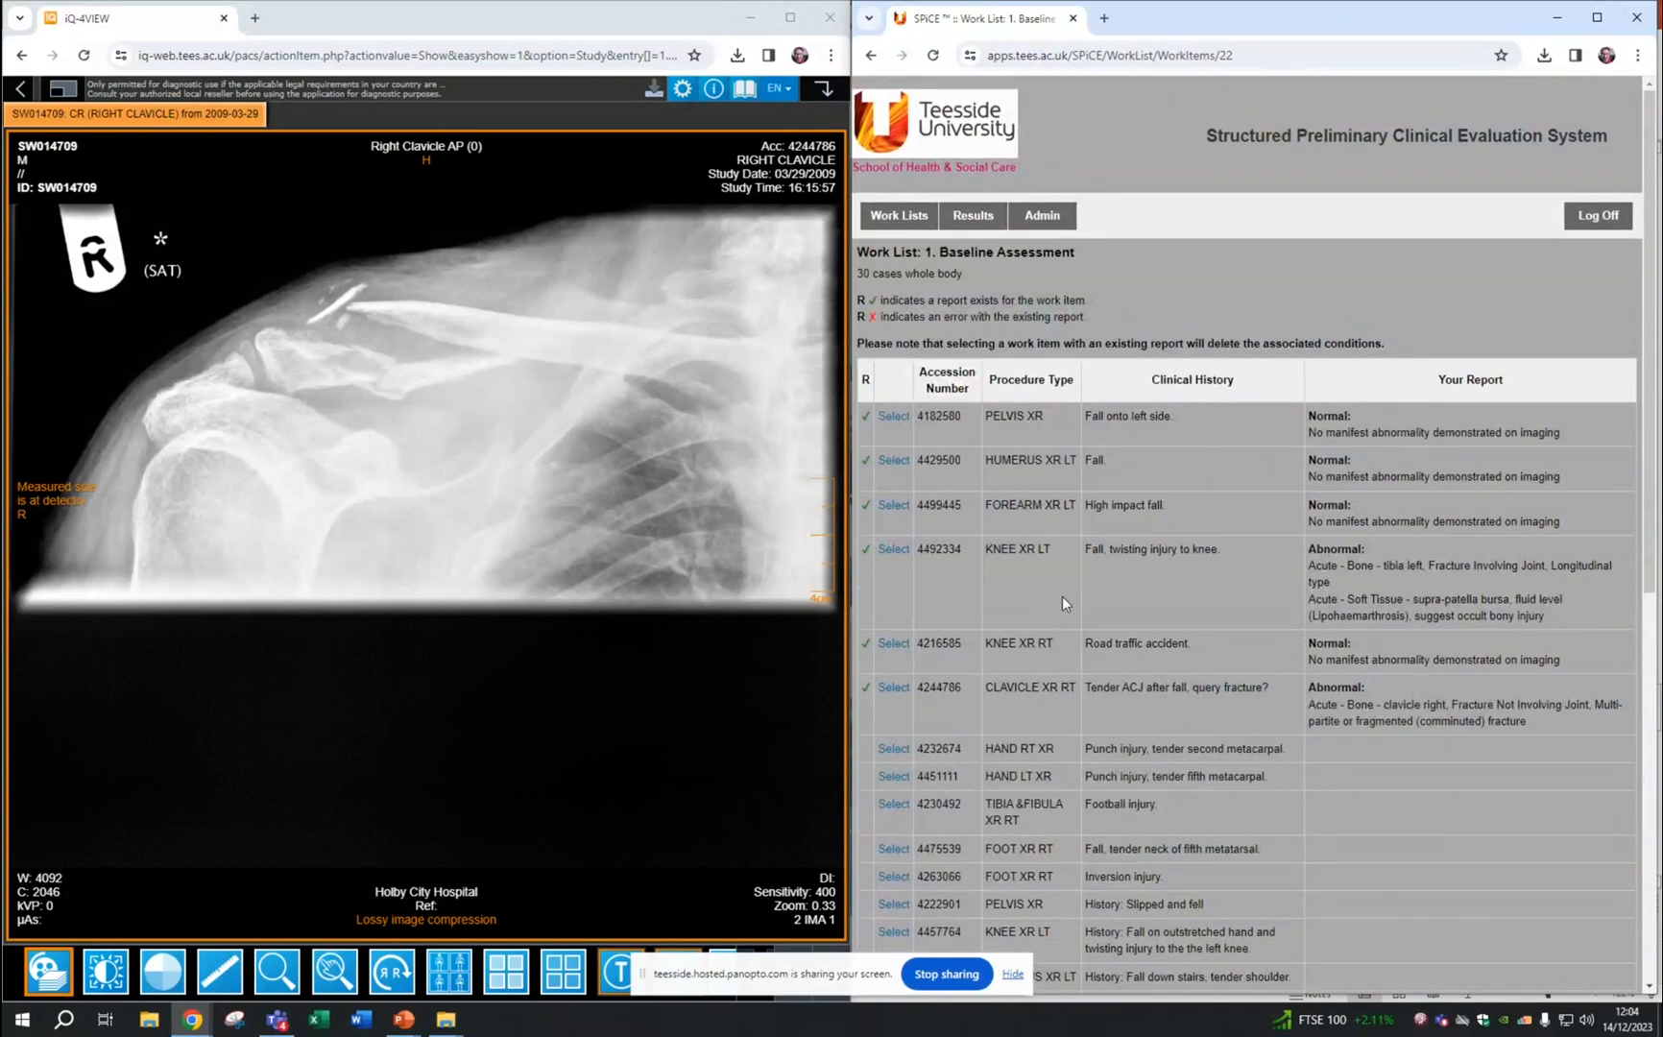
pyautogui.scroll(-8, 1062, 602)
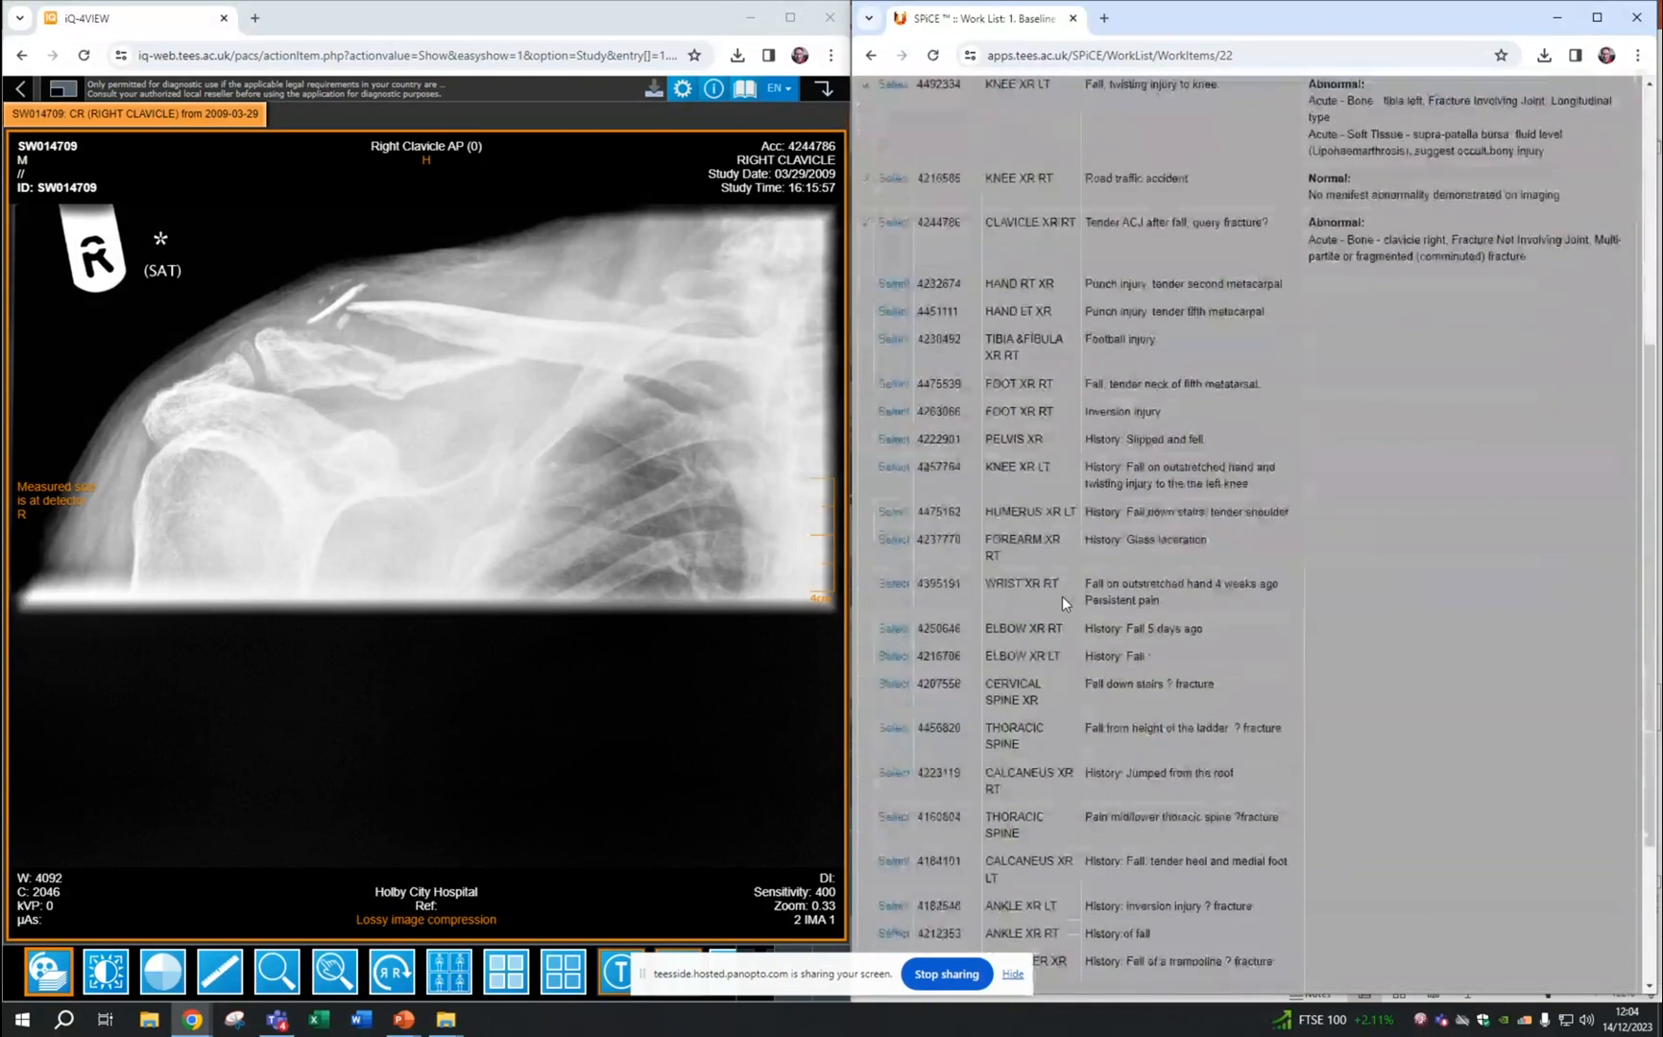
pyautogui.scroll(8, 1062, 596)
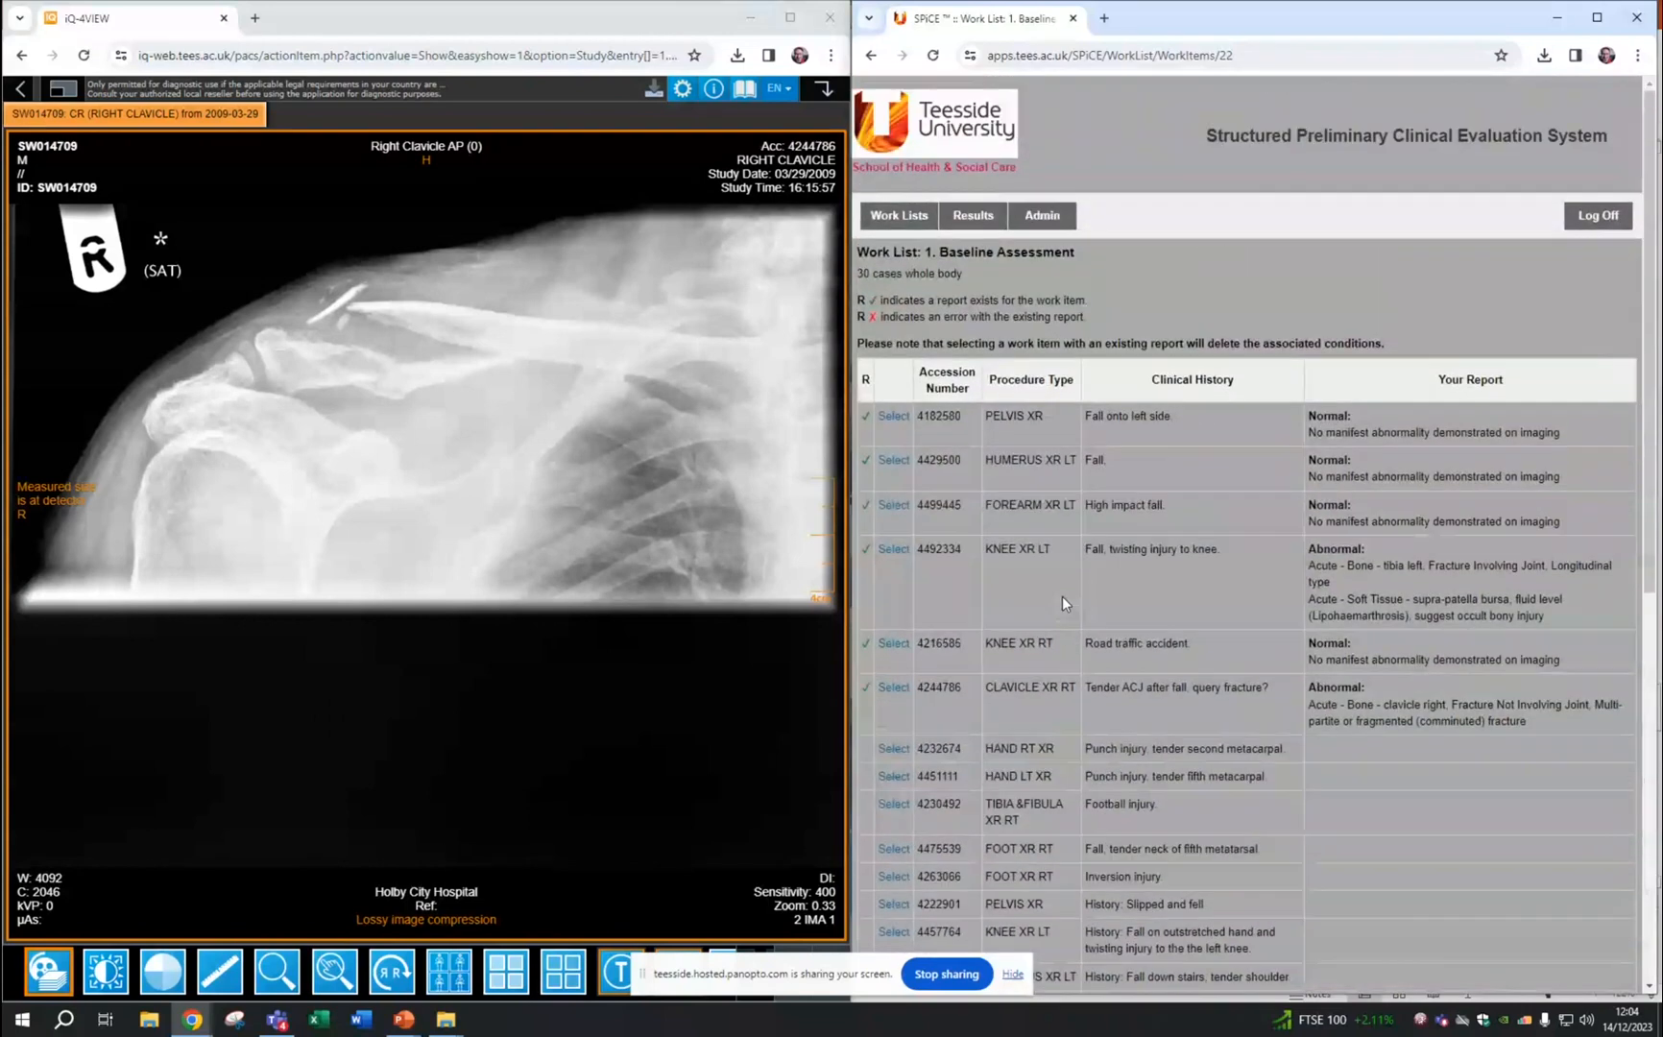
# Open the results reports for 2. Hand, Wrist and Forearm Commenting and compare the submitted reports with the definitive reports.
pyautogui.click(973, 217)
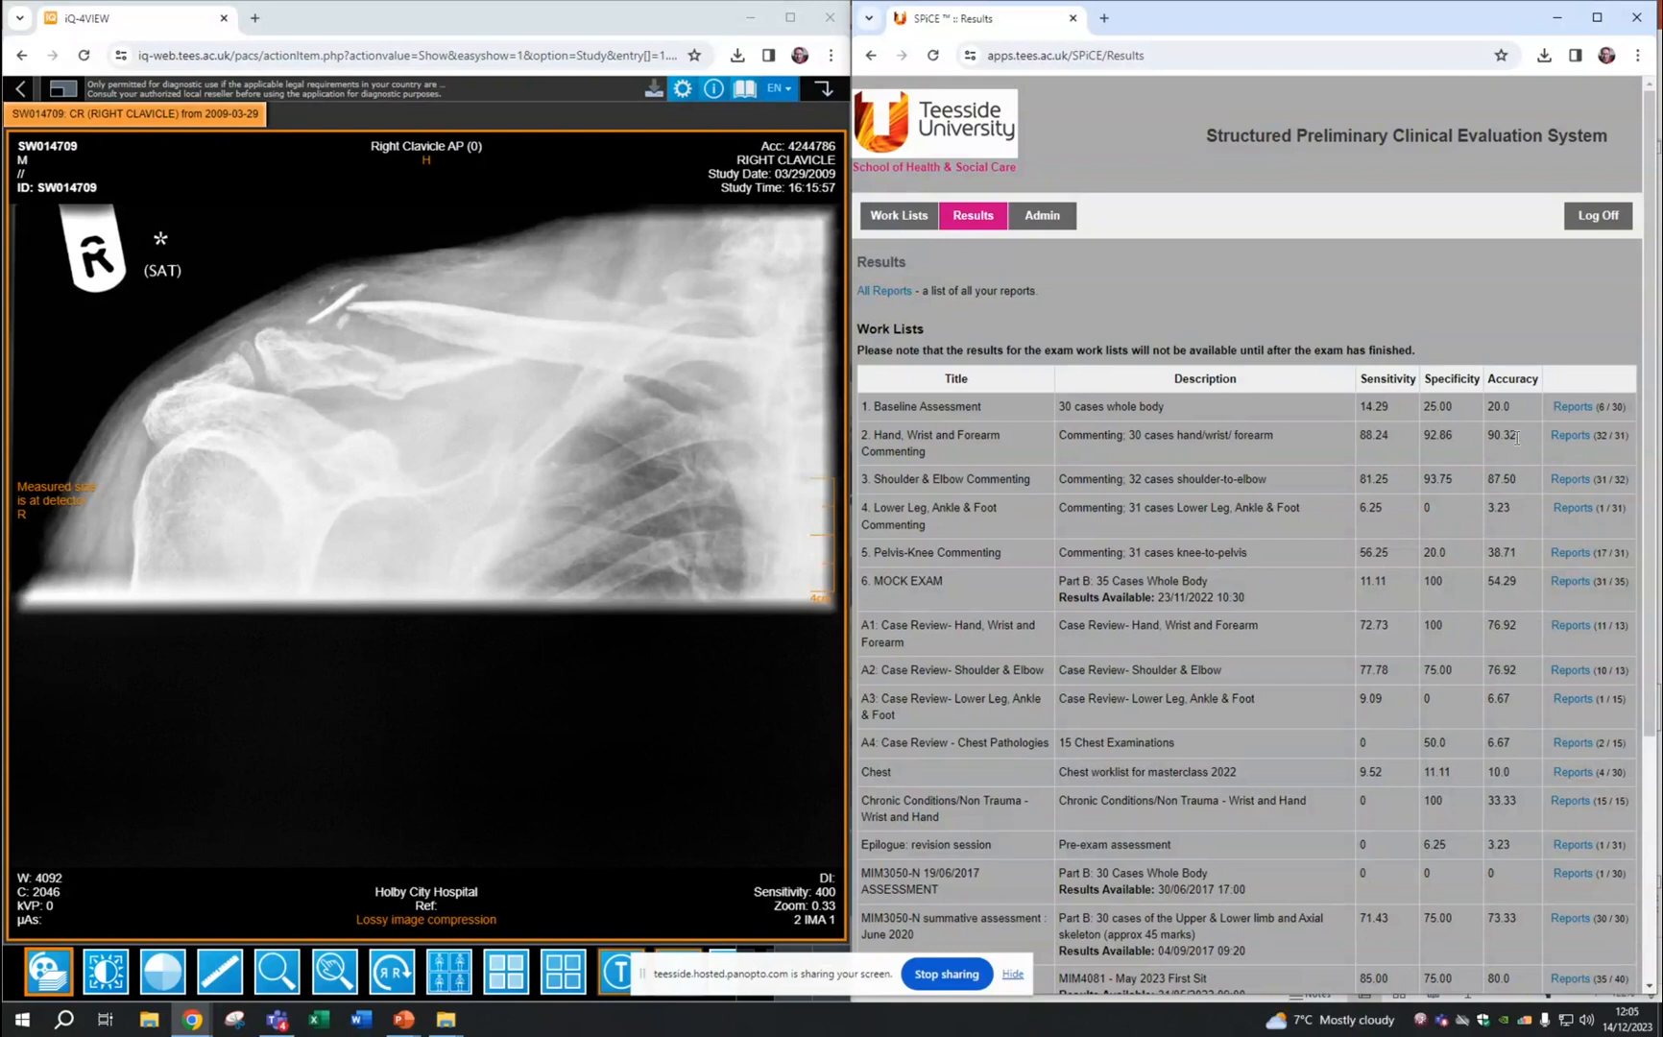
pyautogui.click(1569, 437)
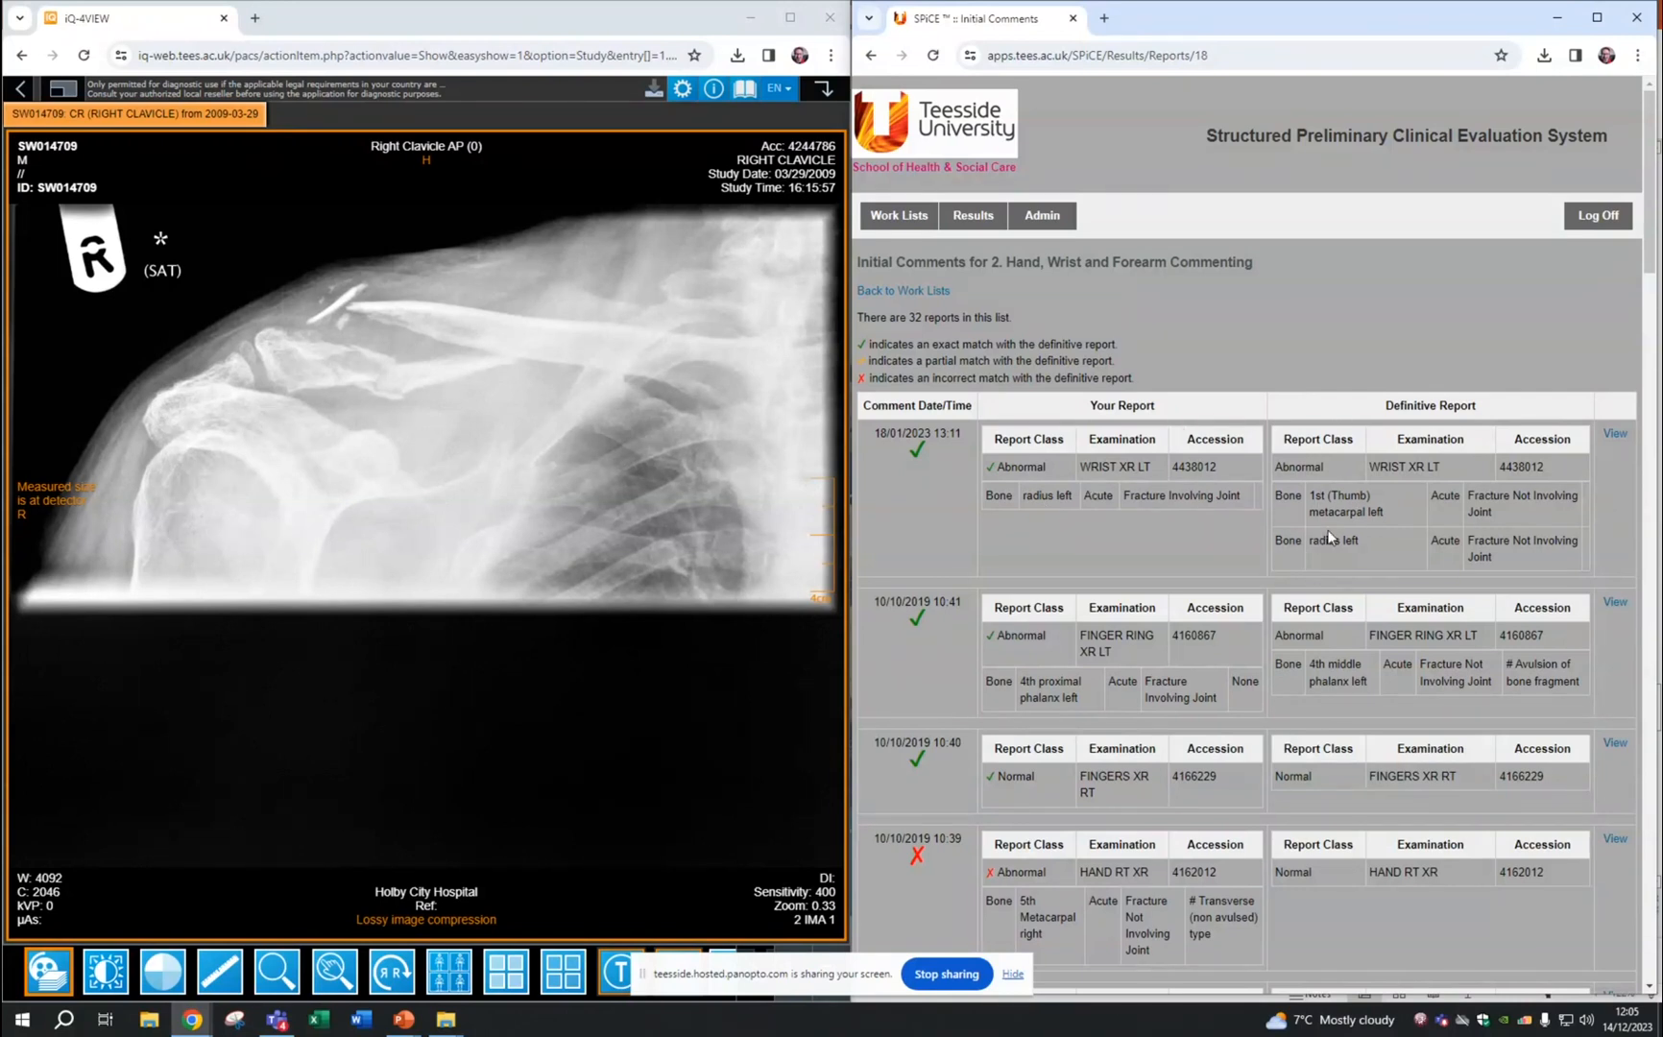
pyautogui.scroll(-2, 1328, 538)
pyautogui.scroll(-9, 1311, 519)
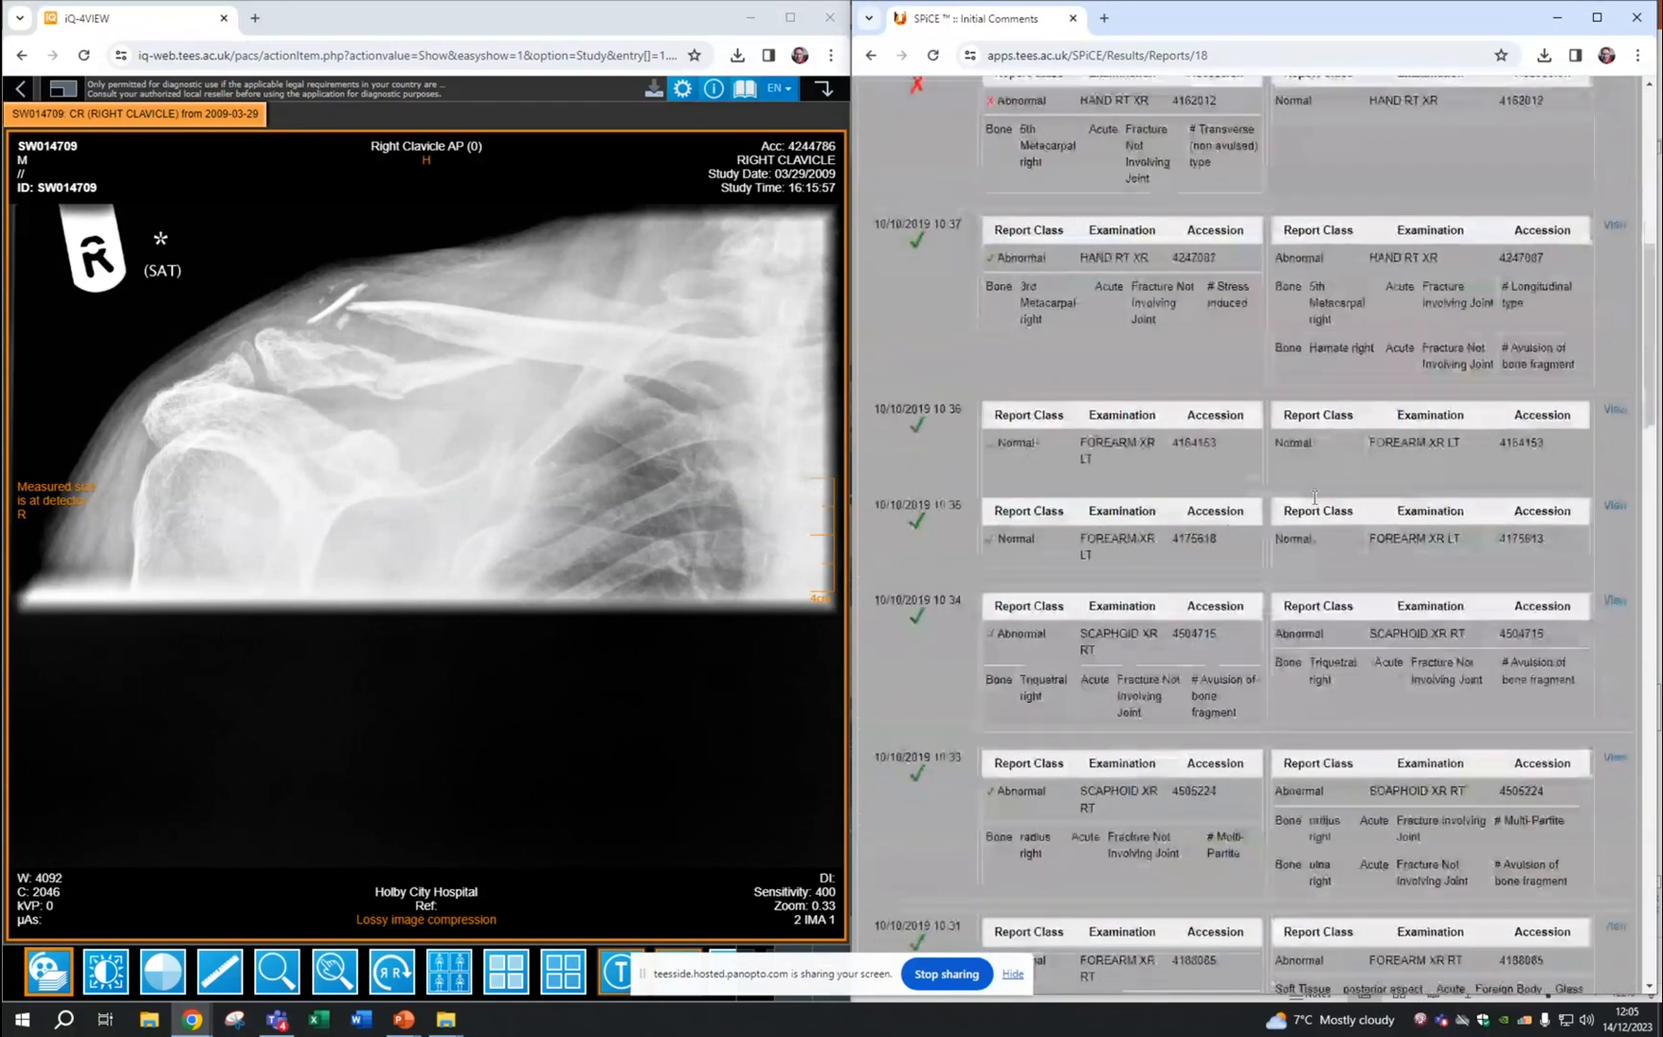
pyautogui.scroll(-8, 1359, 601)
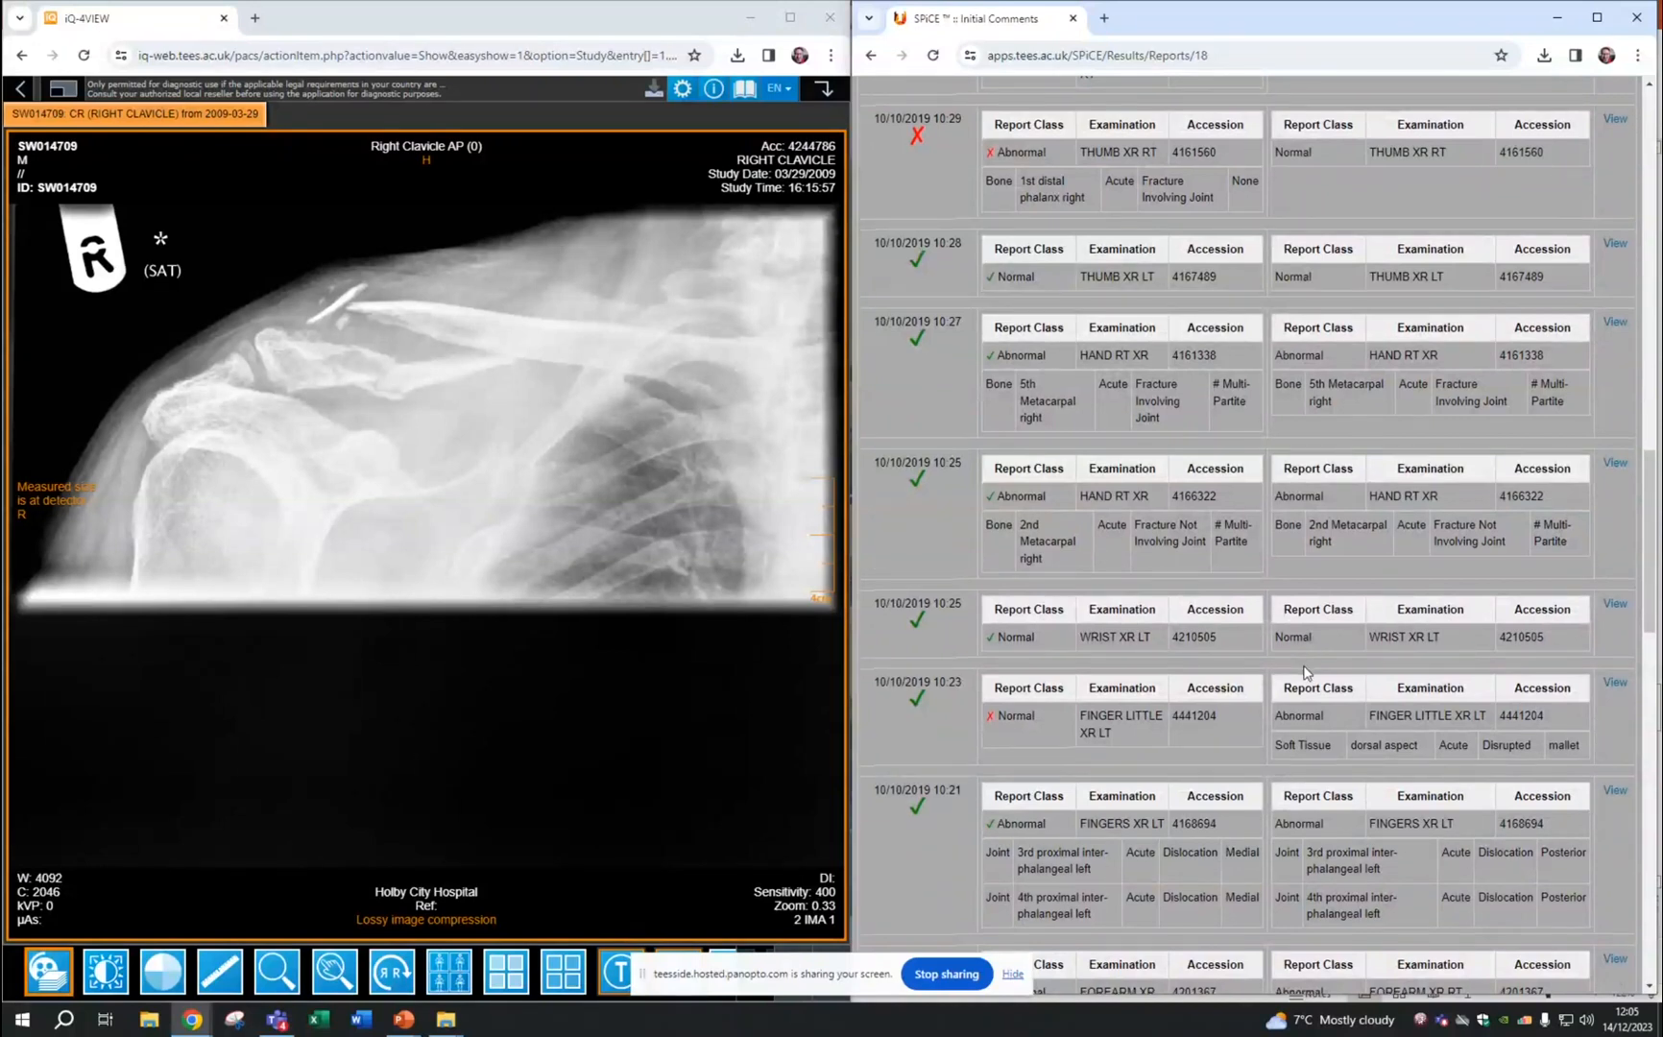
pyautogui.scroll(-5, 1304, 669)
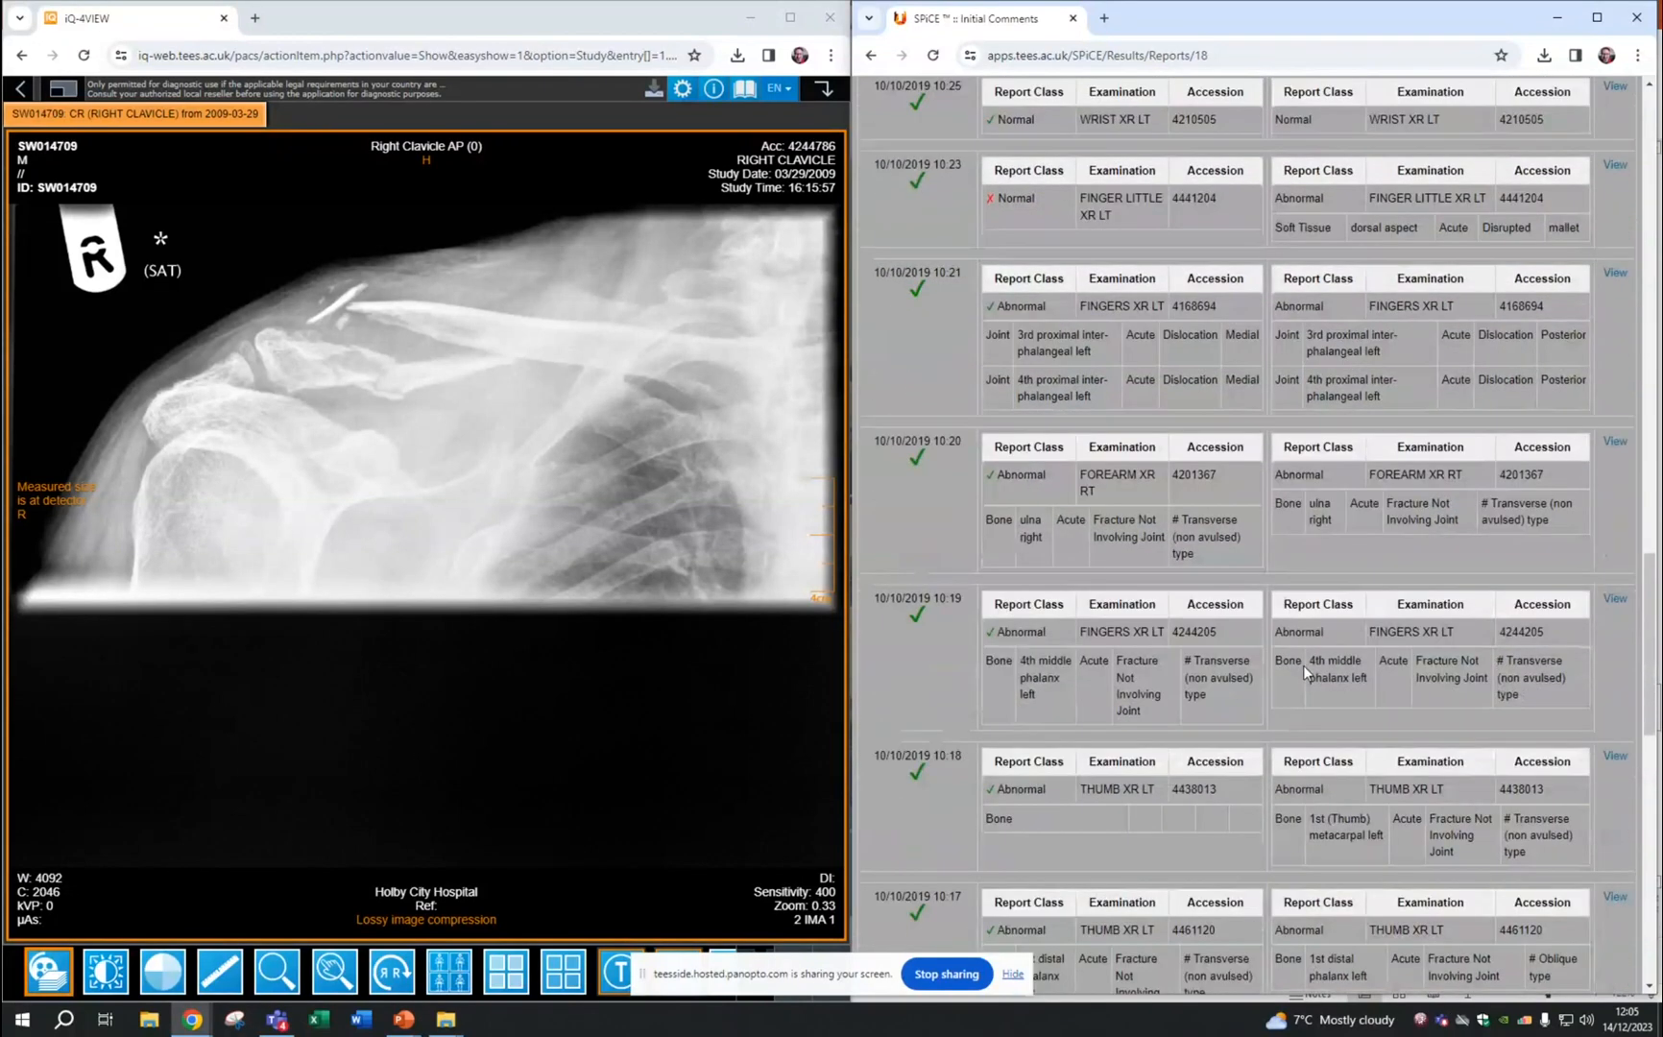